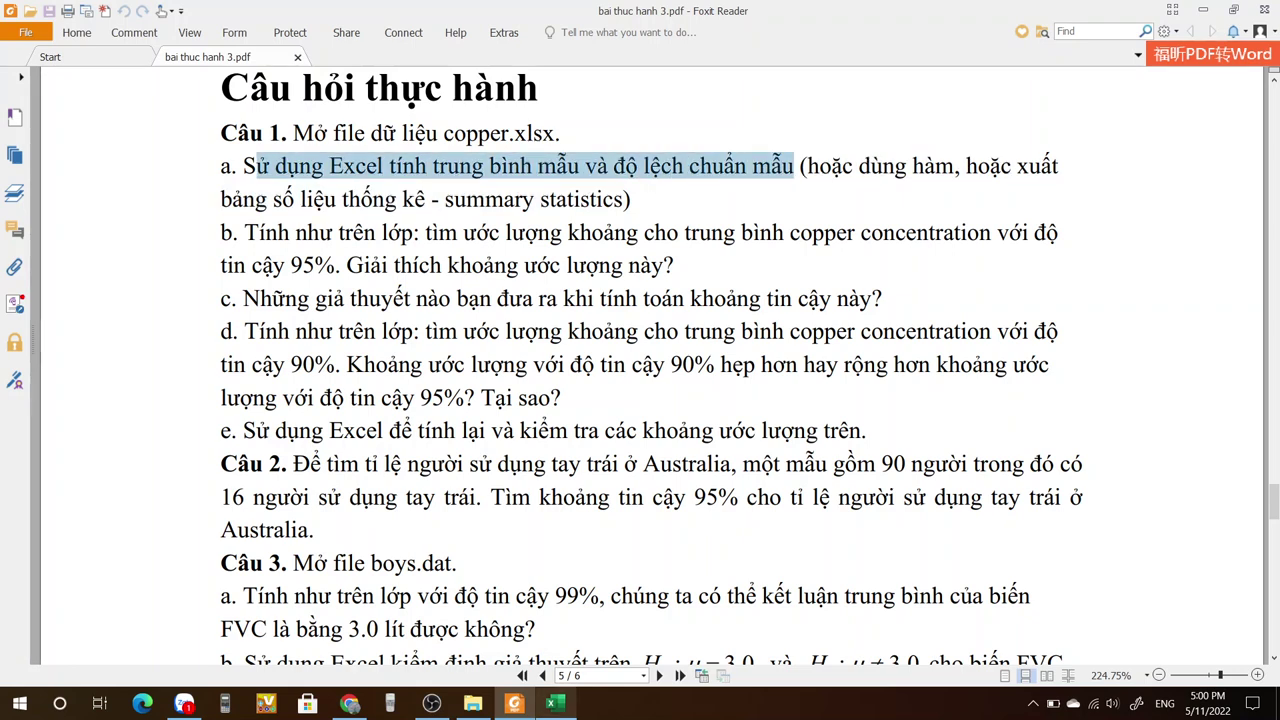
Switch to the copper workbook in Excel and set up Descriptive Statistics on $A$1:$A$11 with labels in the first row.
left_click(555, 703)
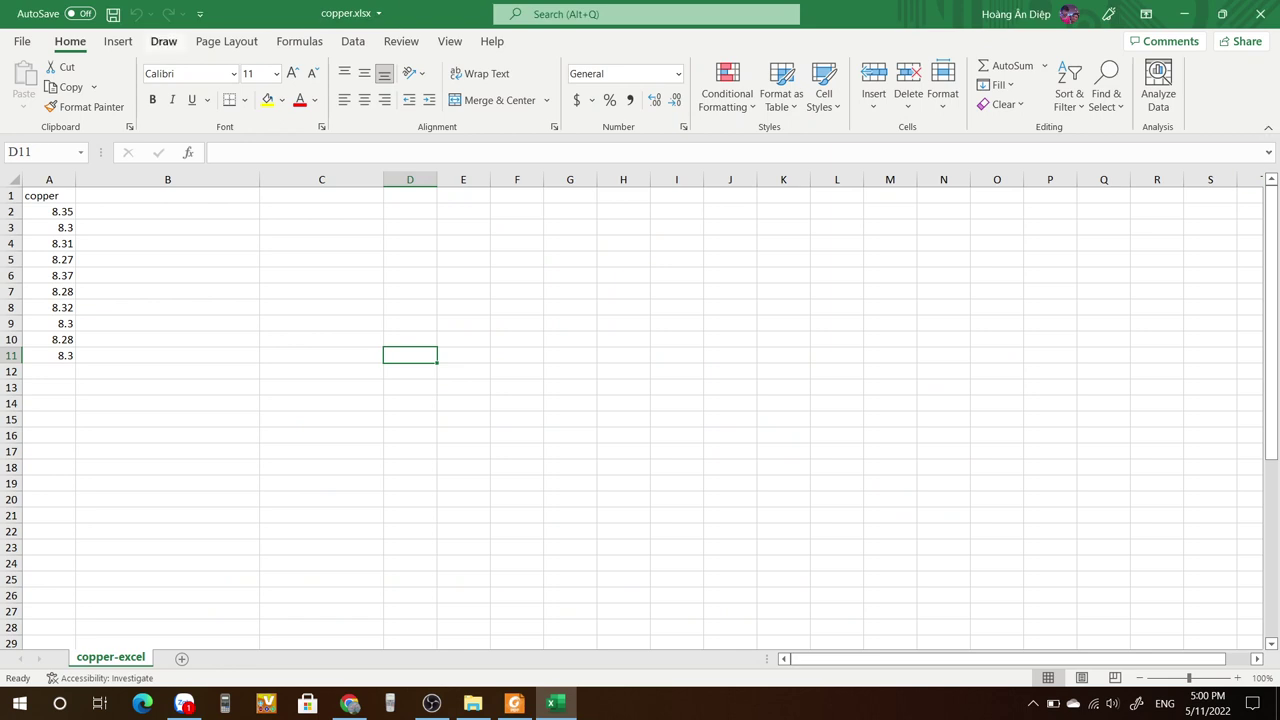
left_click(352, 41)
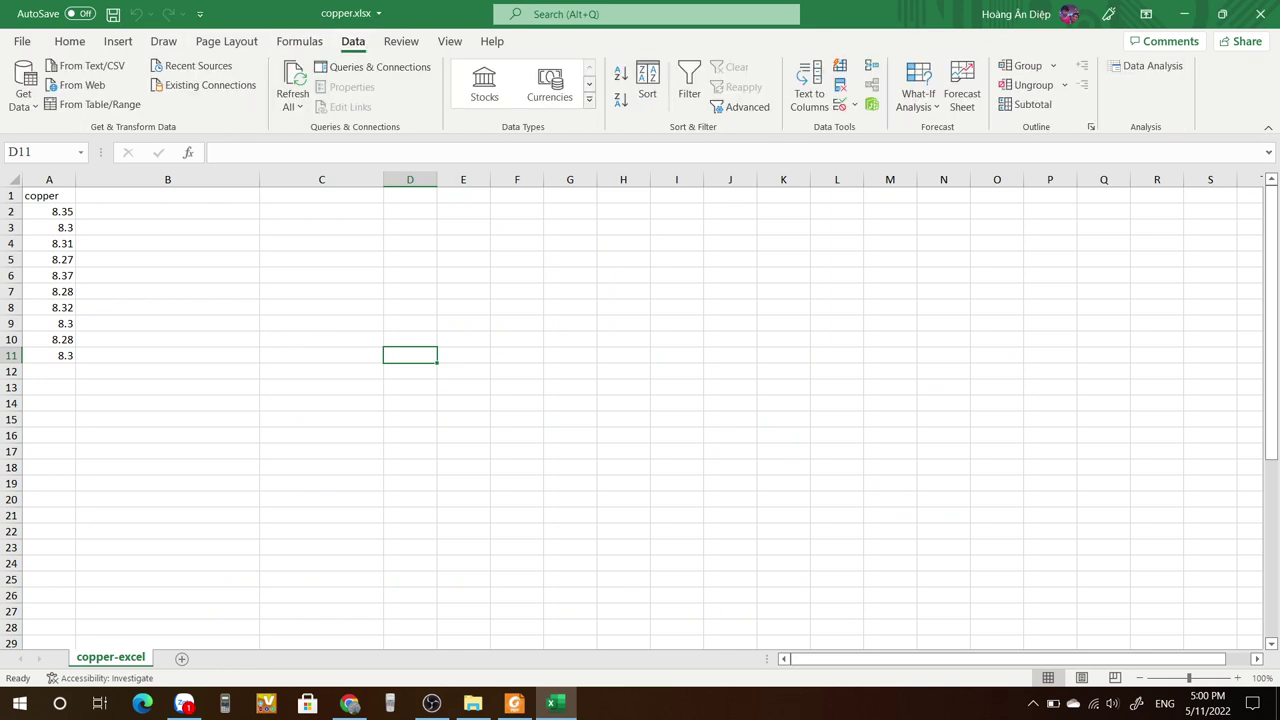
left_click(1146, 65)
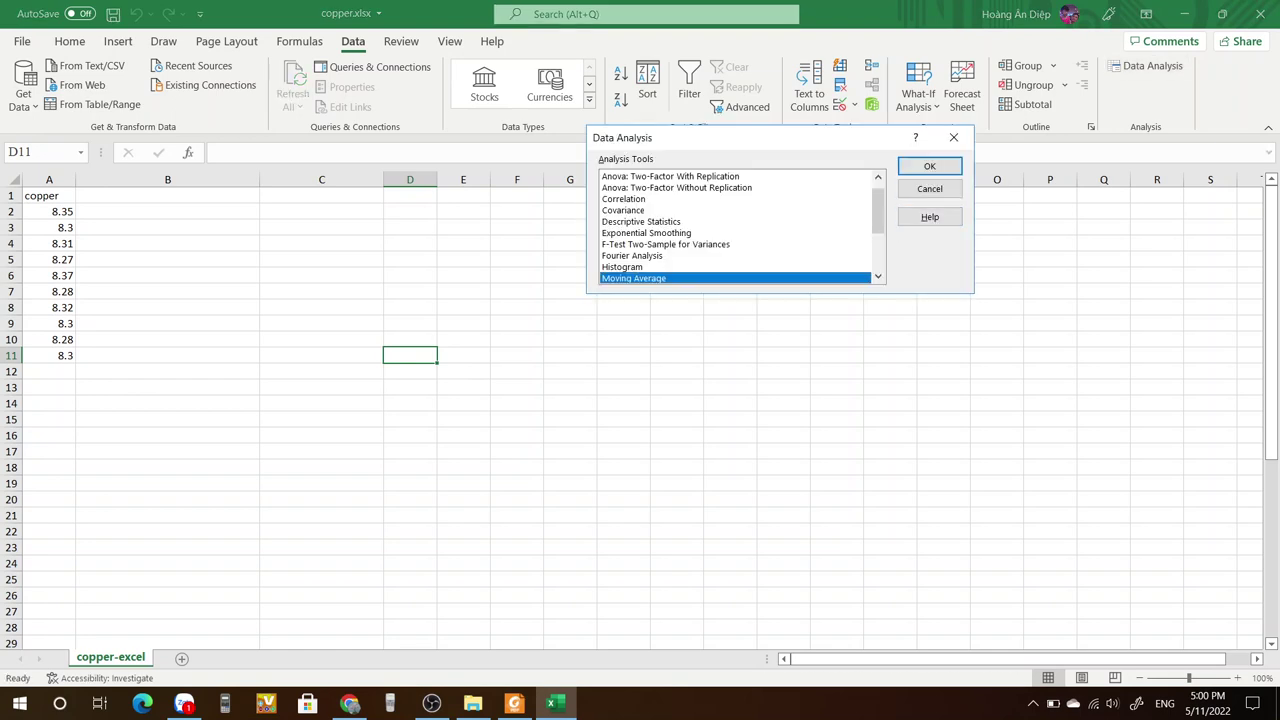
left_click(641, 222)
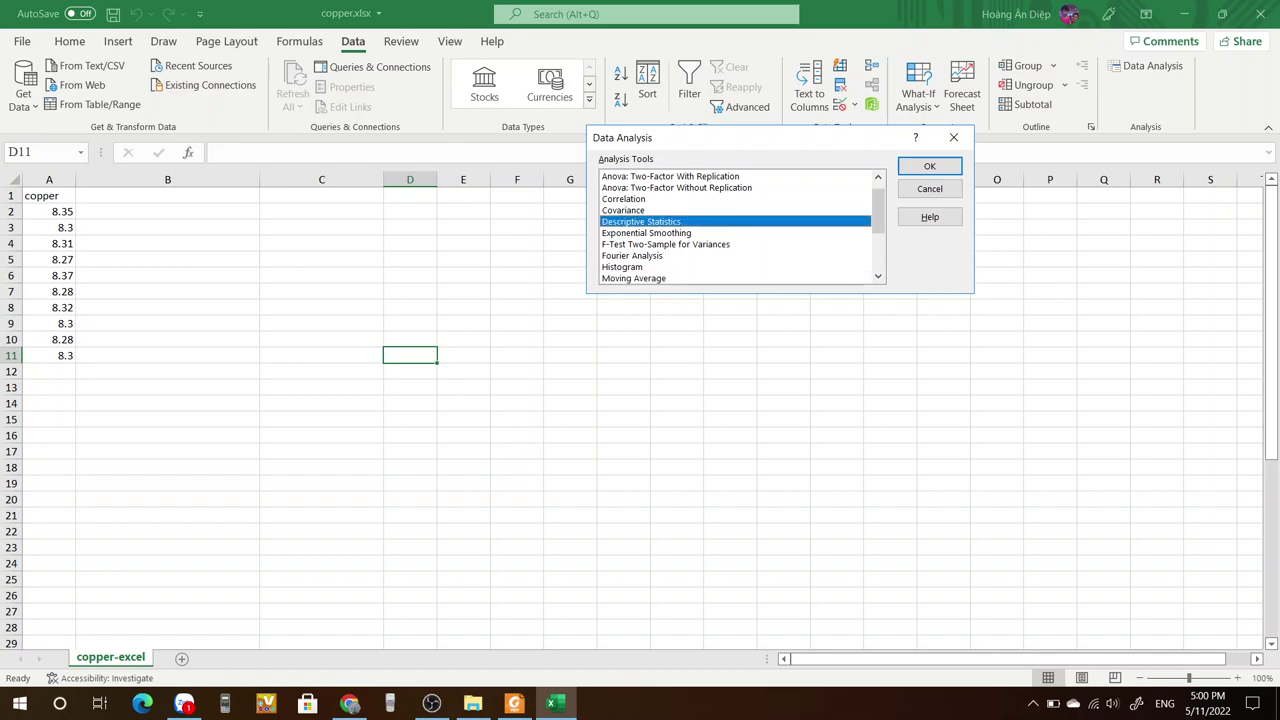
key("Return")
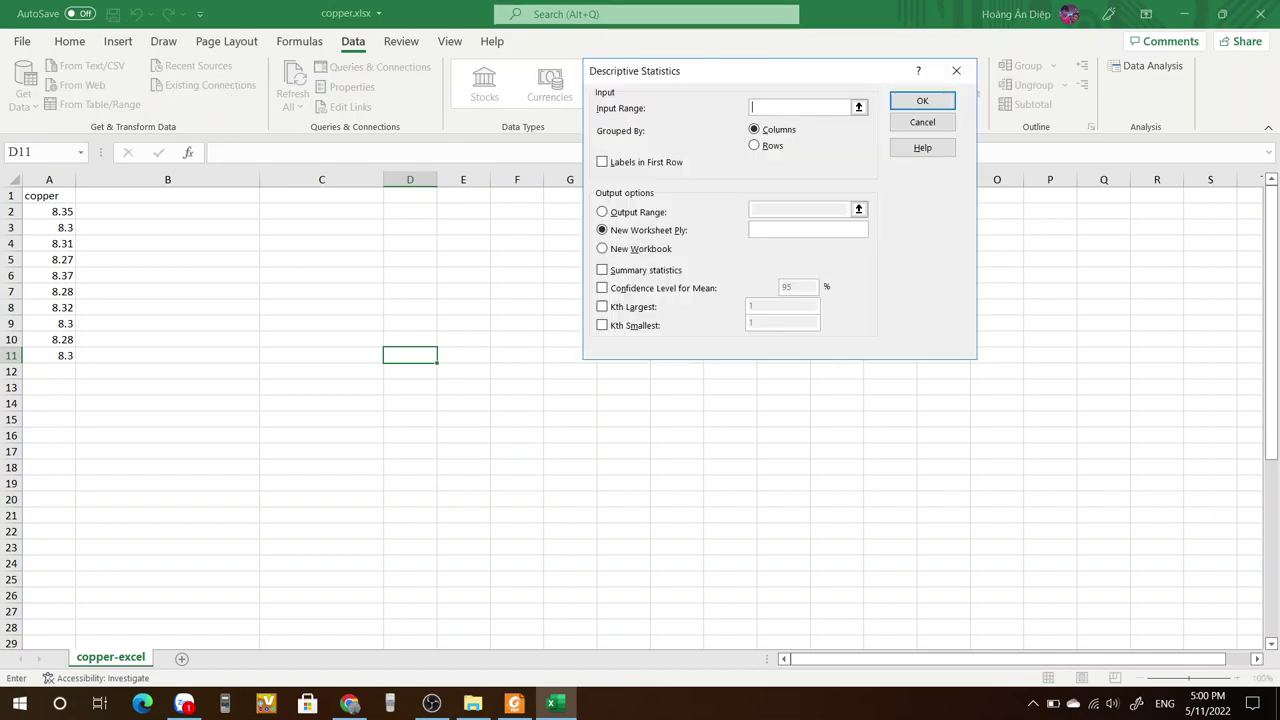
left_click_drag(49, 195, 62, 355)
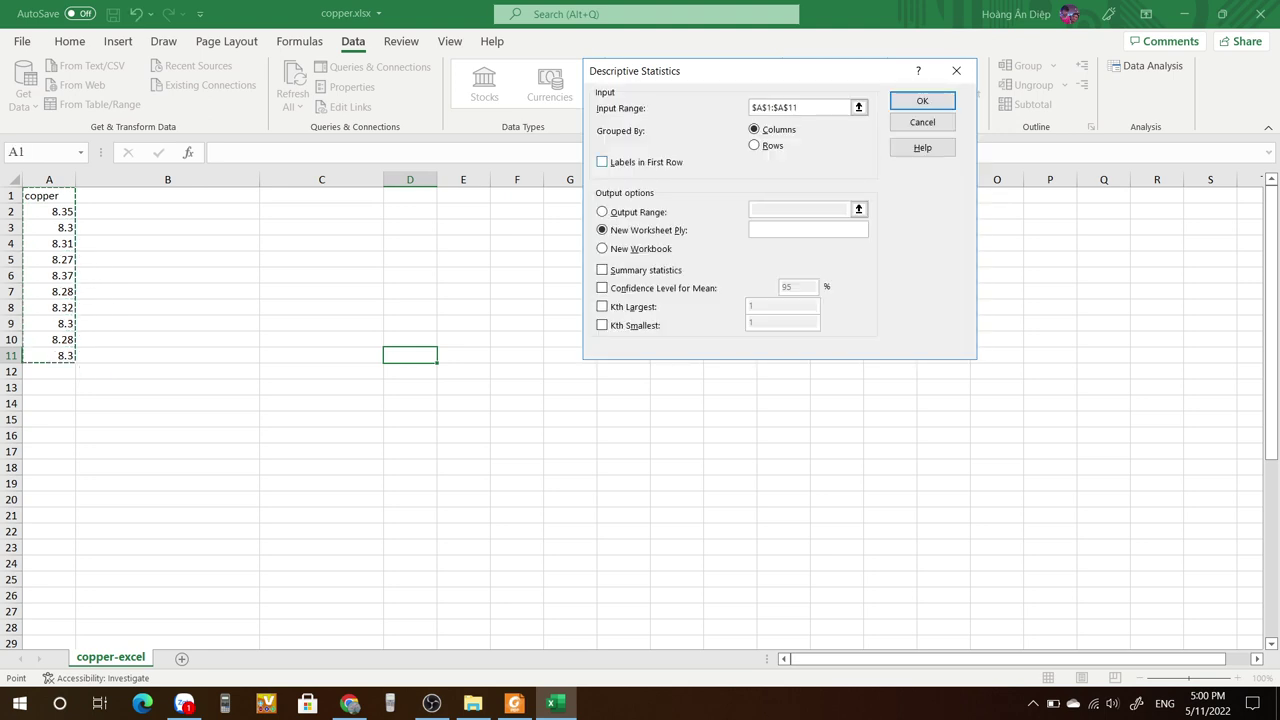
left_click(602, 162)
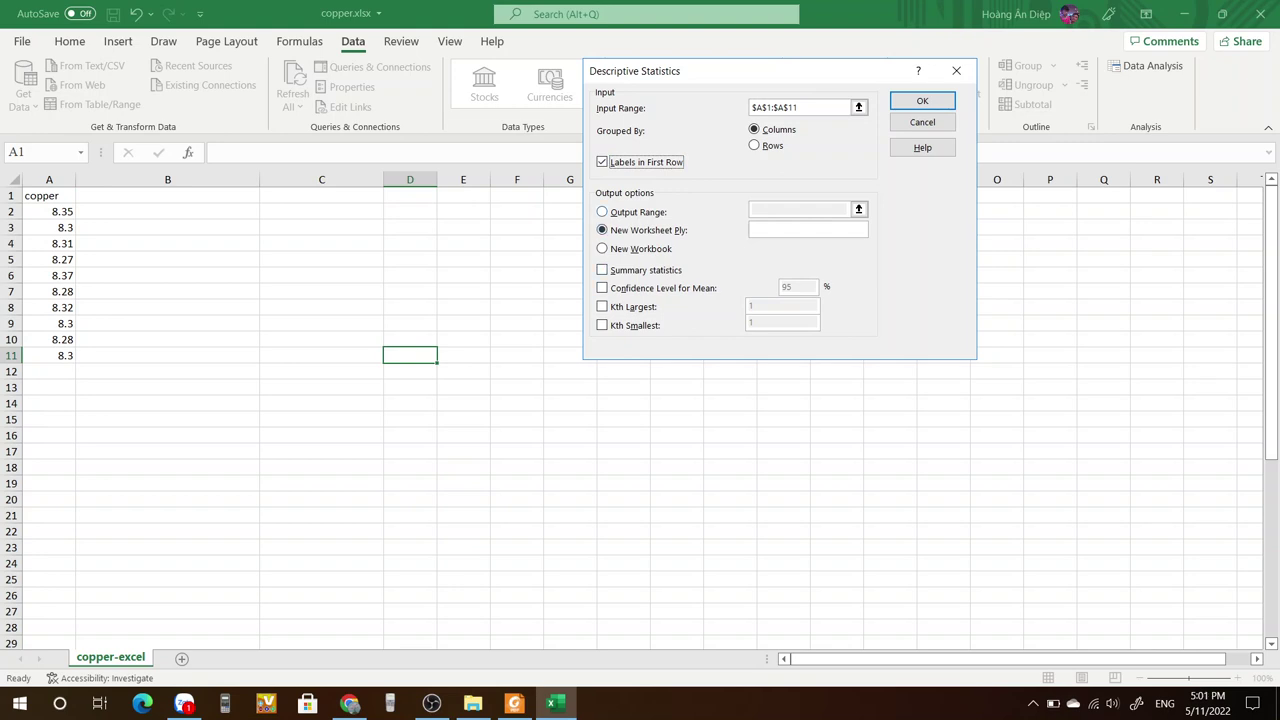
Output summary statistics with a 95% confidence level for the mean at $C$2, and fit columns C and D to their contents.
left_click(602, 212)
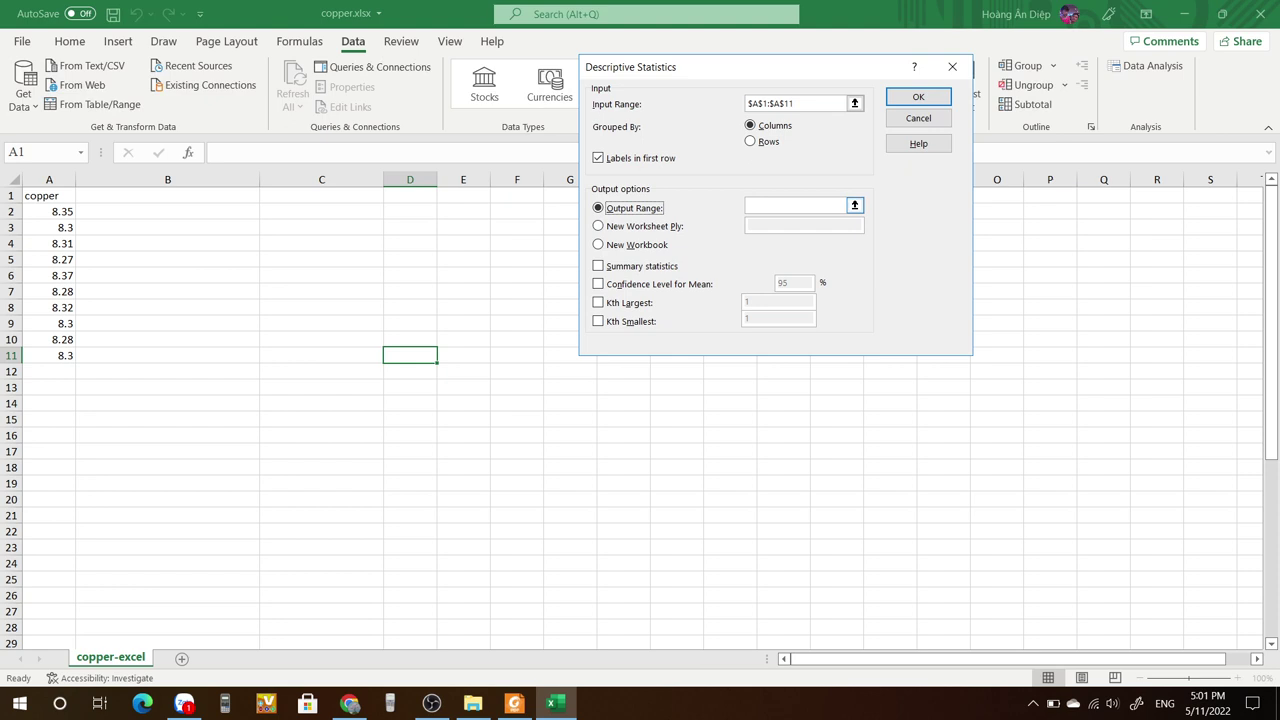
left_click(797, 206)
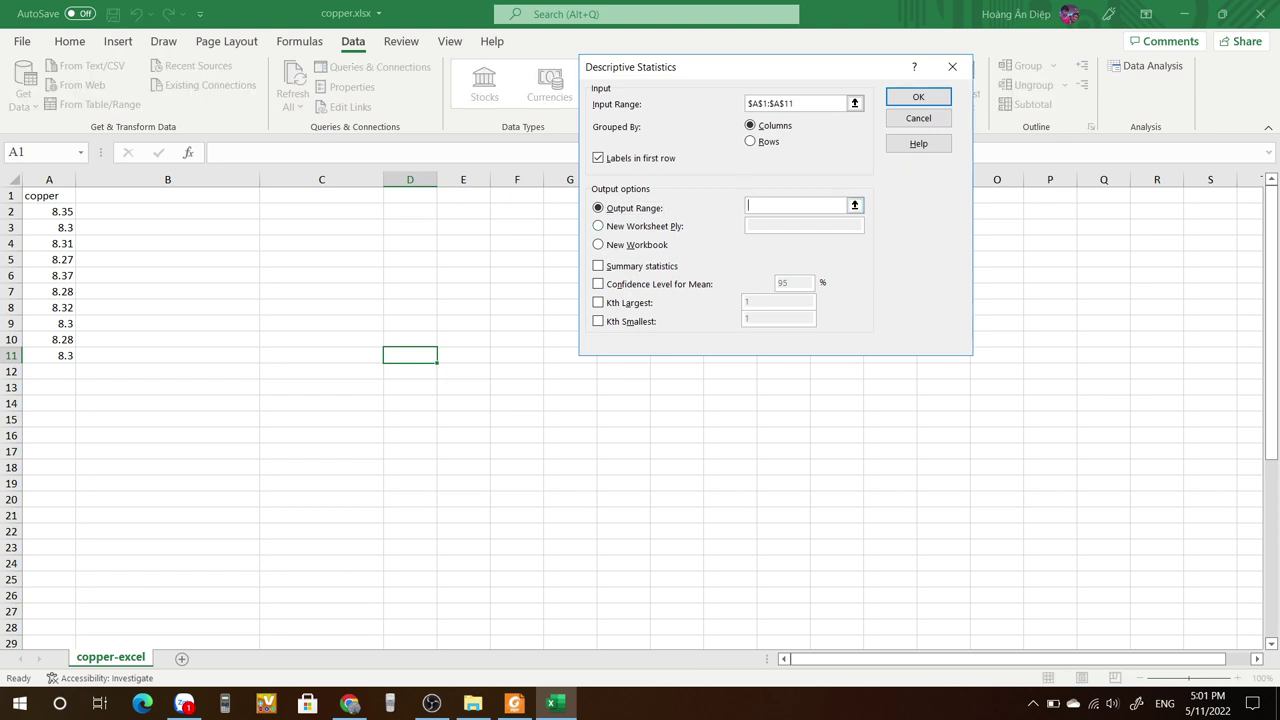
left_click(167, 212)
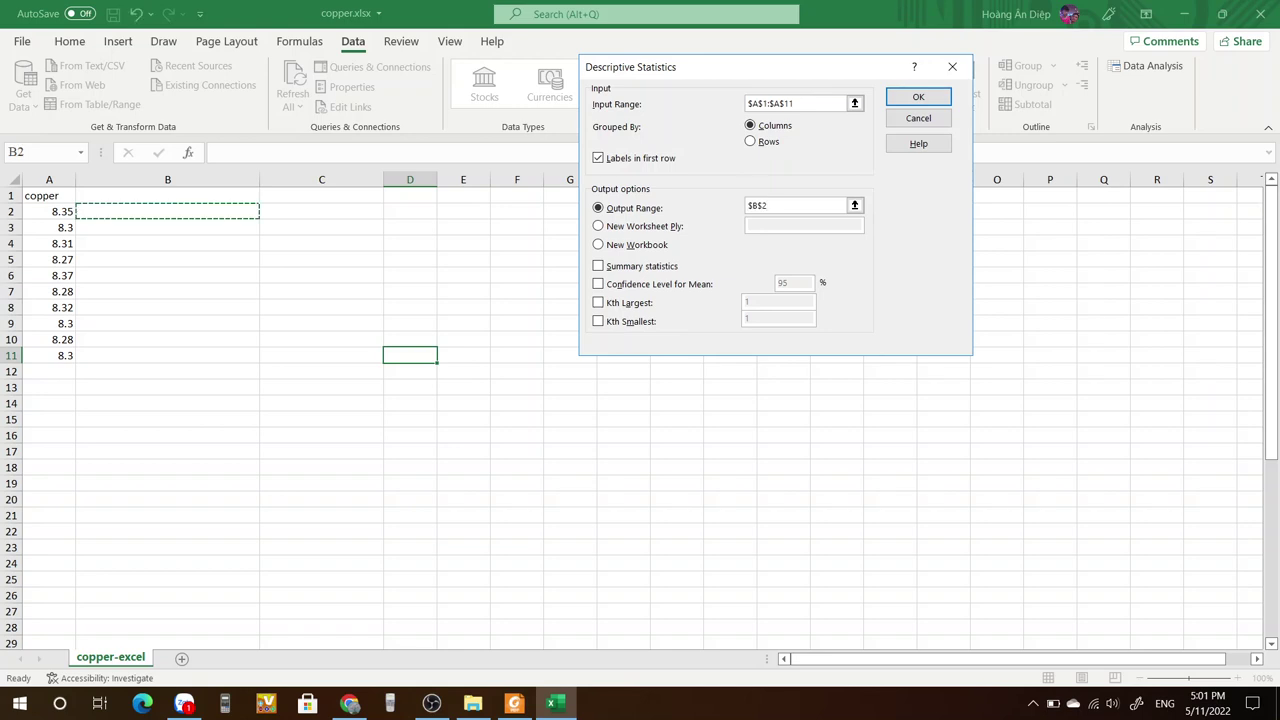
left_click(321, 212)
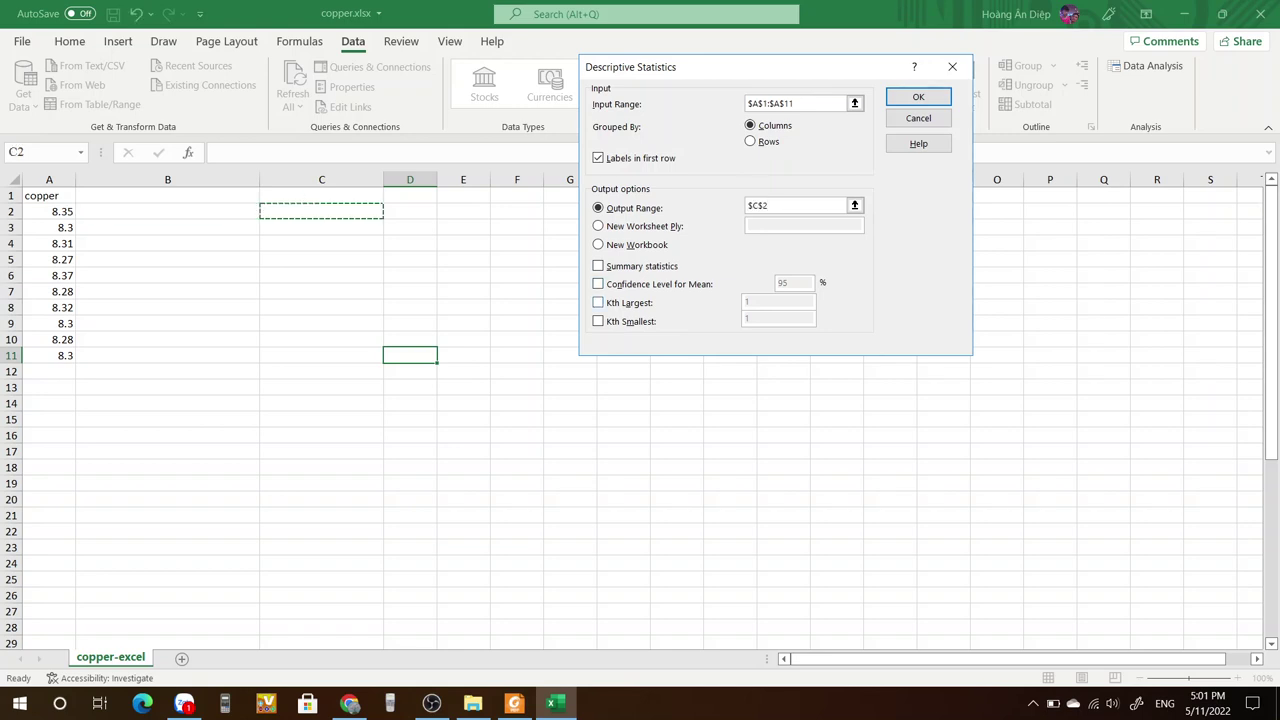
left_click(598, 266)
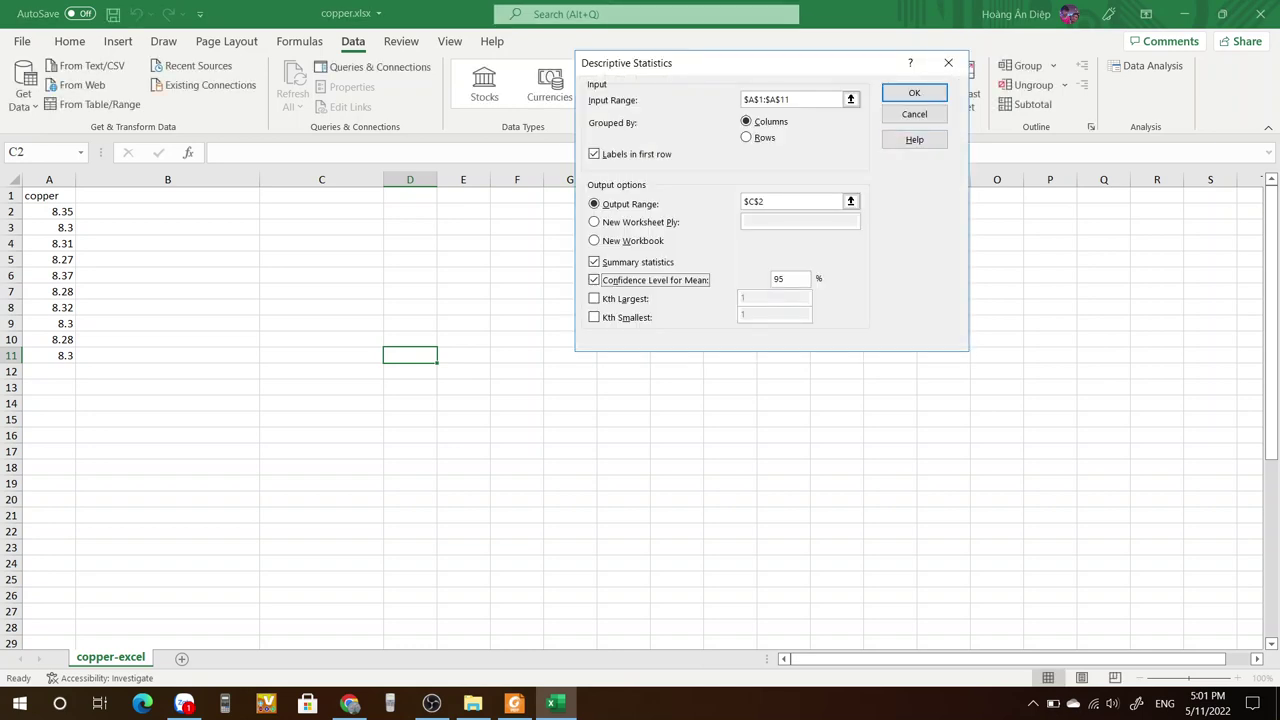
left_click(914, 92)
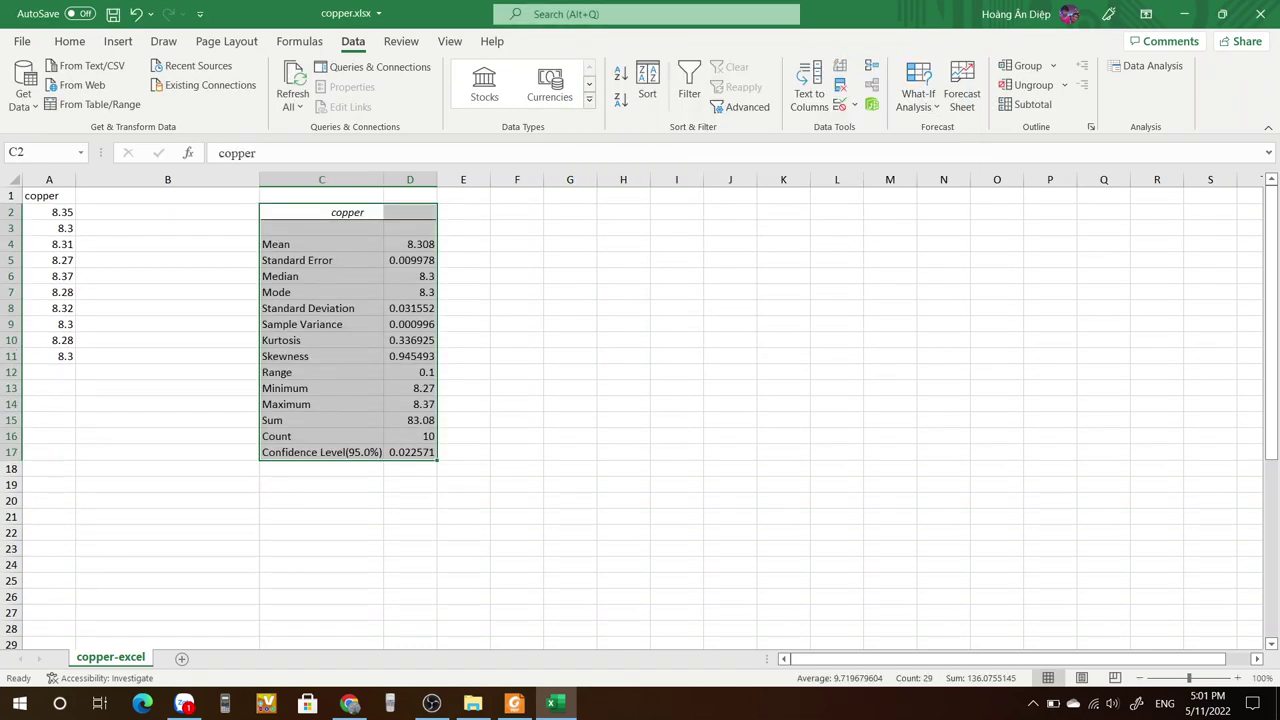
double_click(384, 180)
double_click(440, 180)
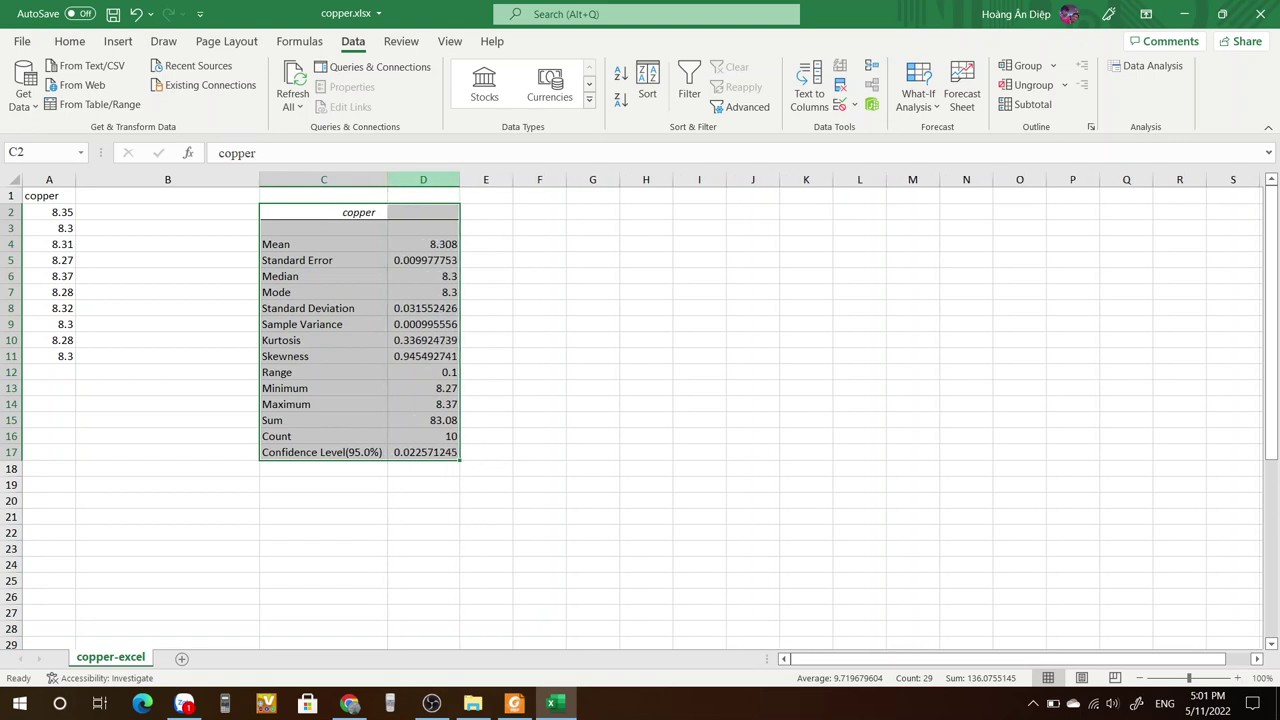
Label the Mean row in E4 as "Trung bình mẫu".
left_click(486, 244)
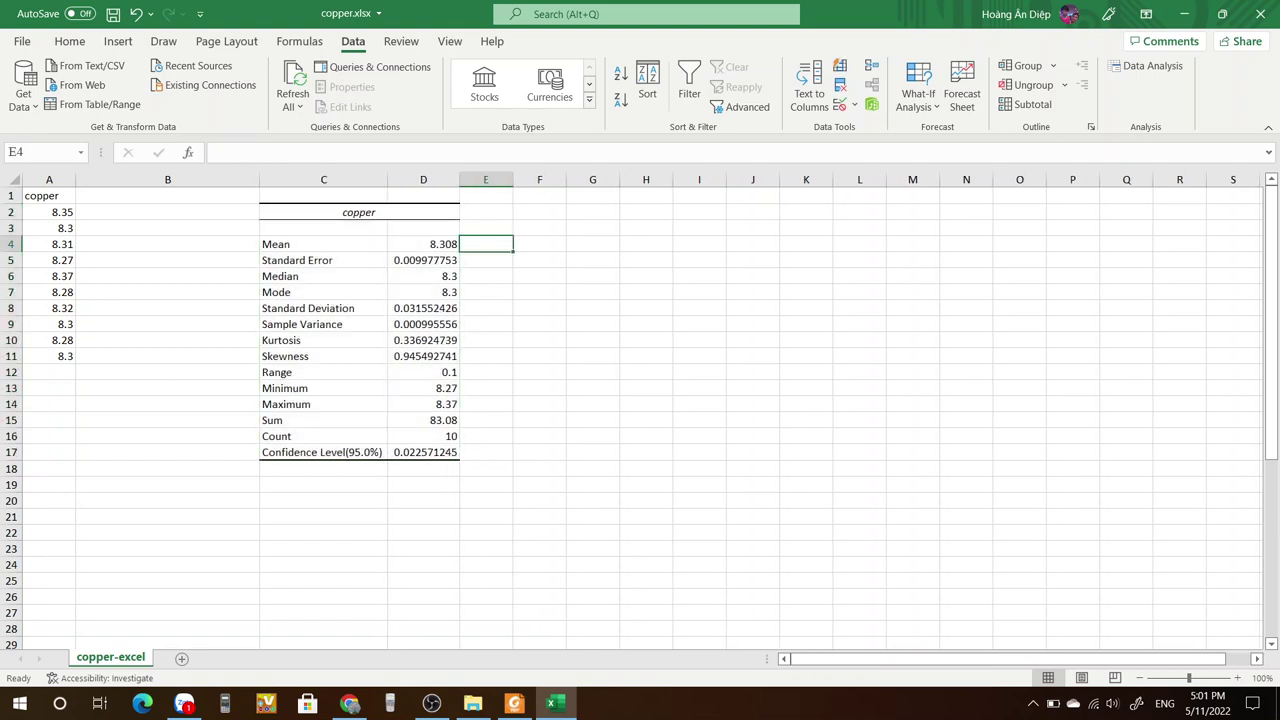
type("Đoo")
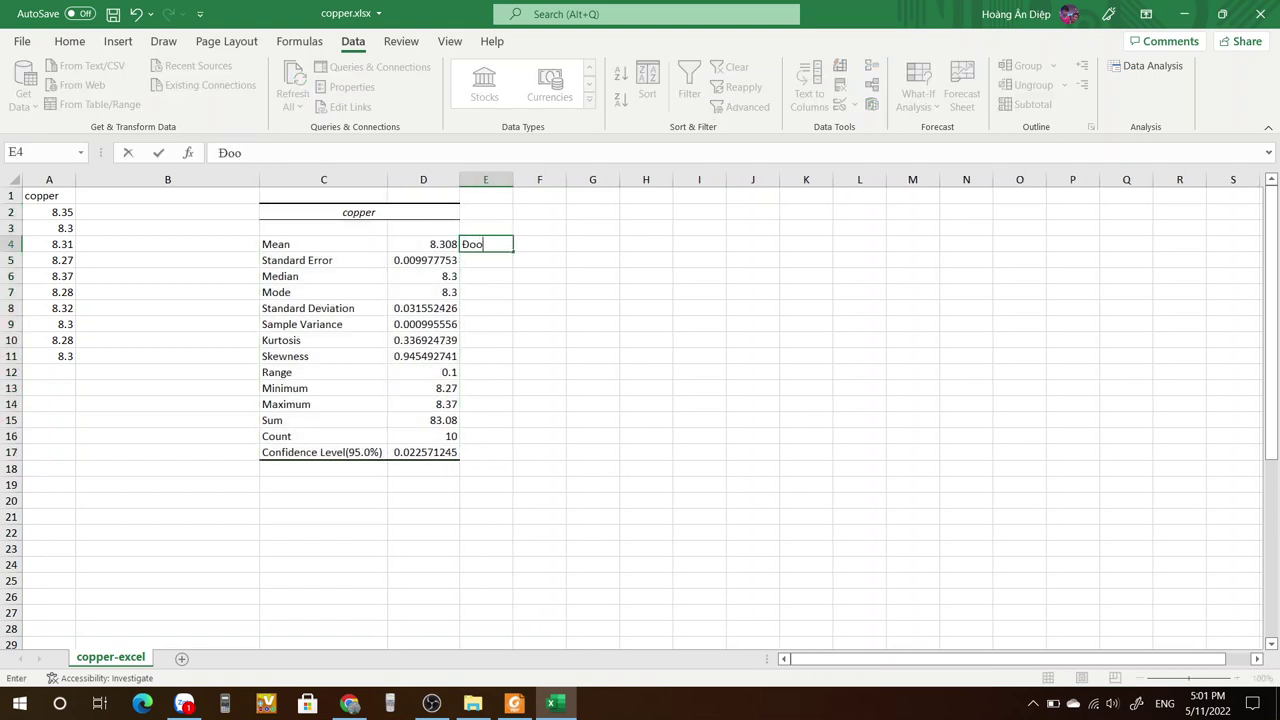
key("BackSpace")
key("BackSpace")
type("ộ lệch")
key("BackSpace")
key("BackSpace")
key("BackSpace")
key("BackSpace")
key("BackSpace")
key("BackSpace")
key("BackSpace")
key("BackSpace")
type("Trung bình mẫu")
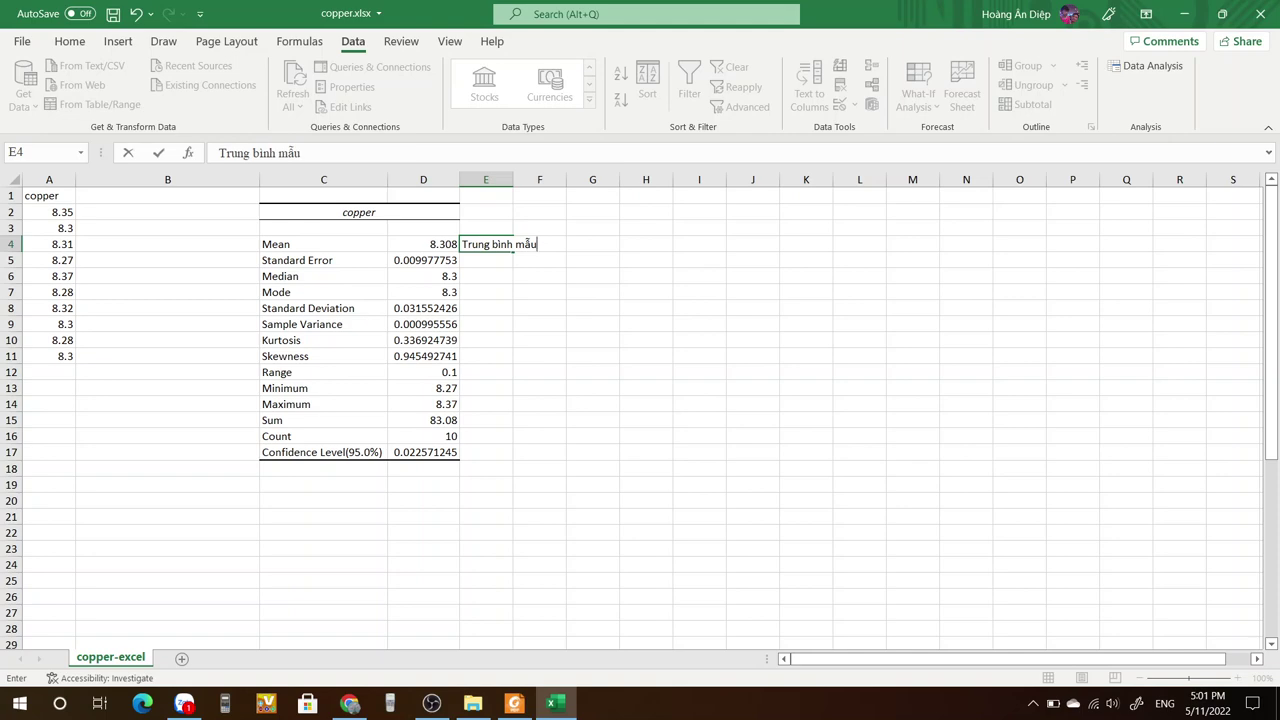
Label the Standard Deviation row in E8 "Độ lệch chuẩn mẫu" and the Sample Variance row in E9 "Phương sai mẫu".
left_click(486, 308)
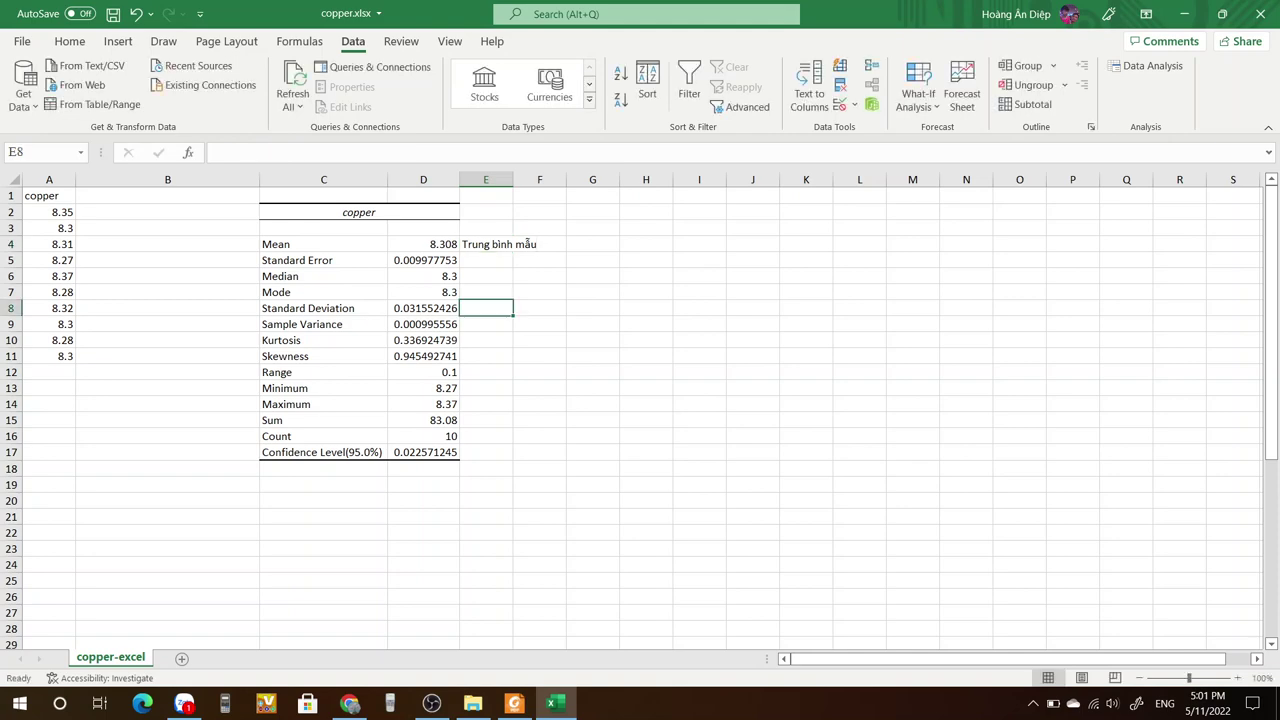
type("Đo")
type(" le")
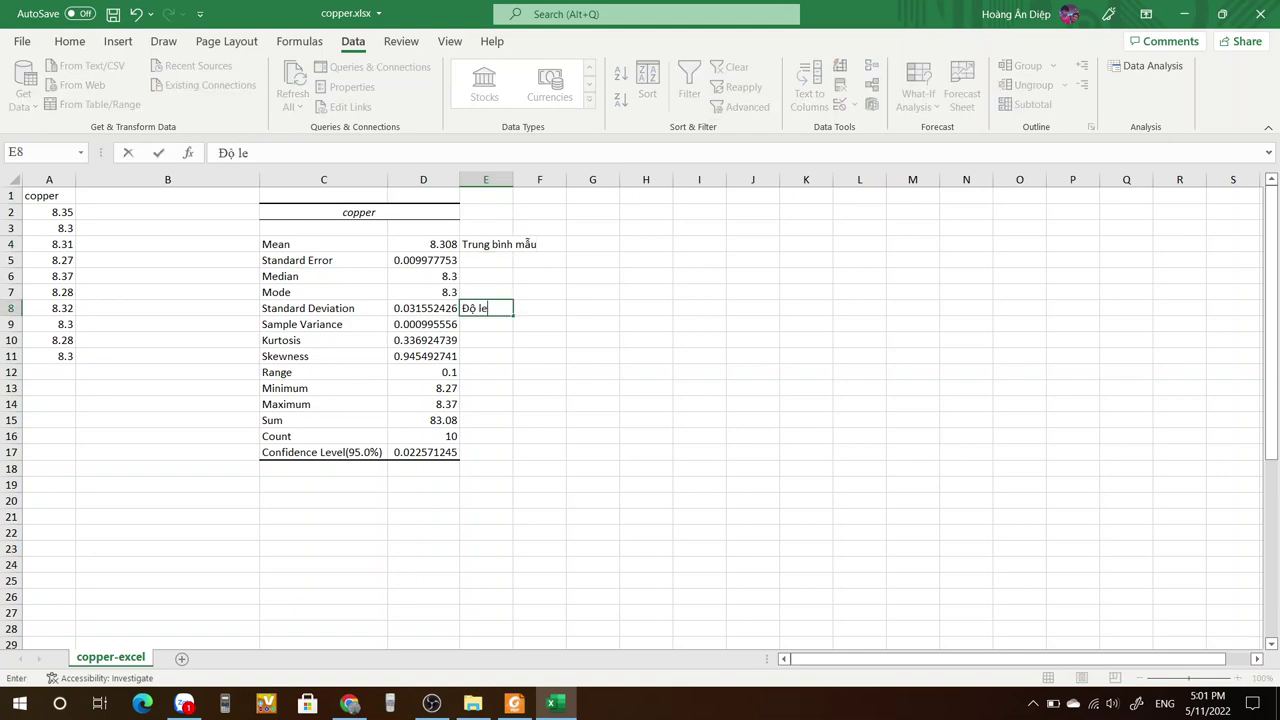
type("ch chuan")
type(" mâu")
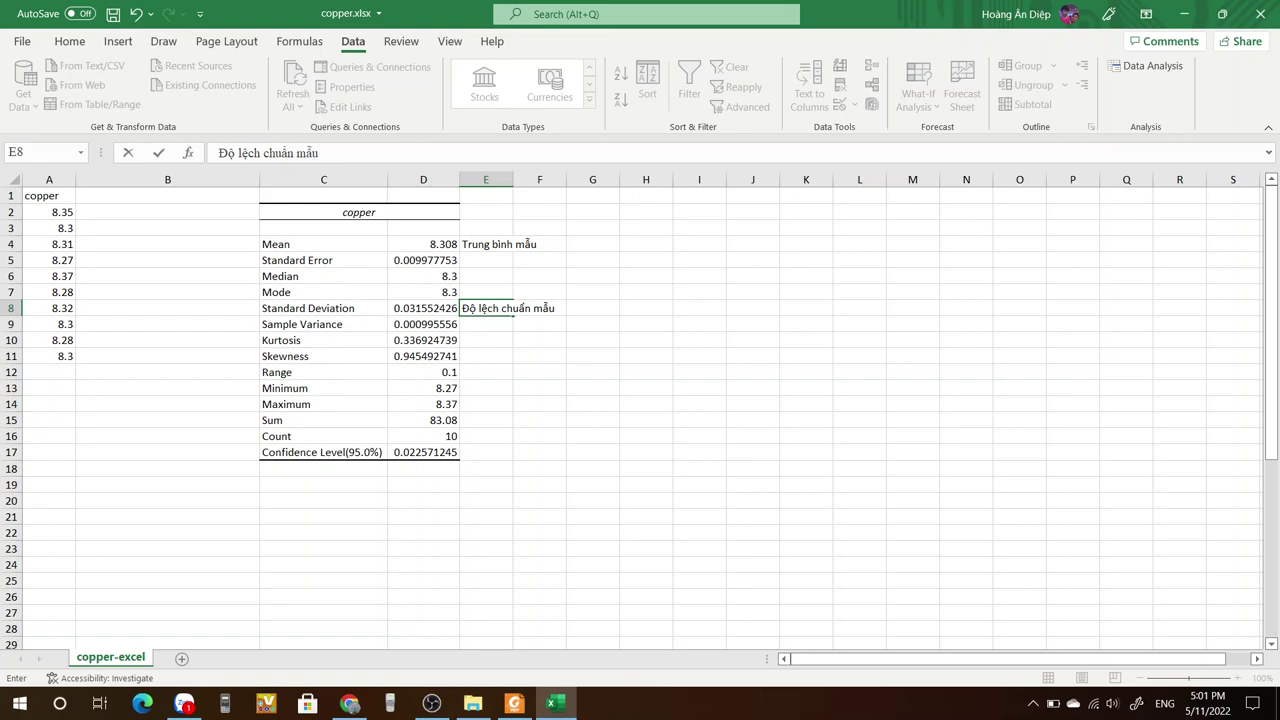
key("Return")
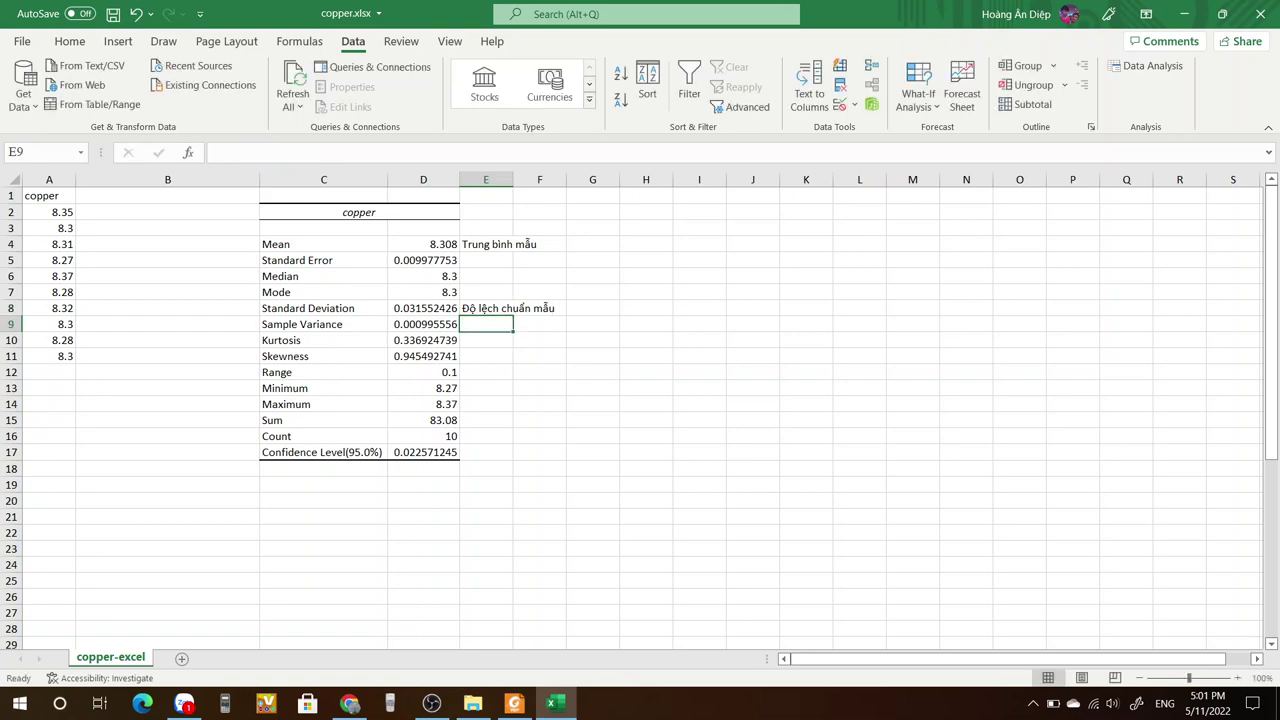
type("Phương")
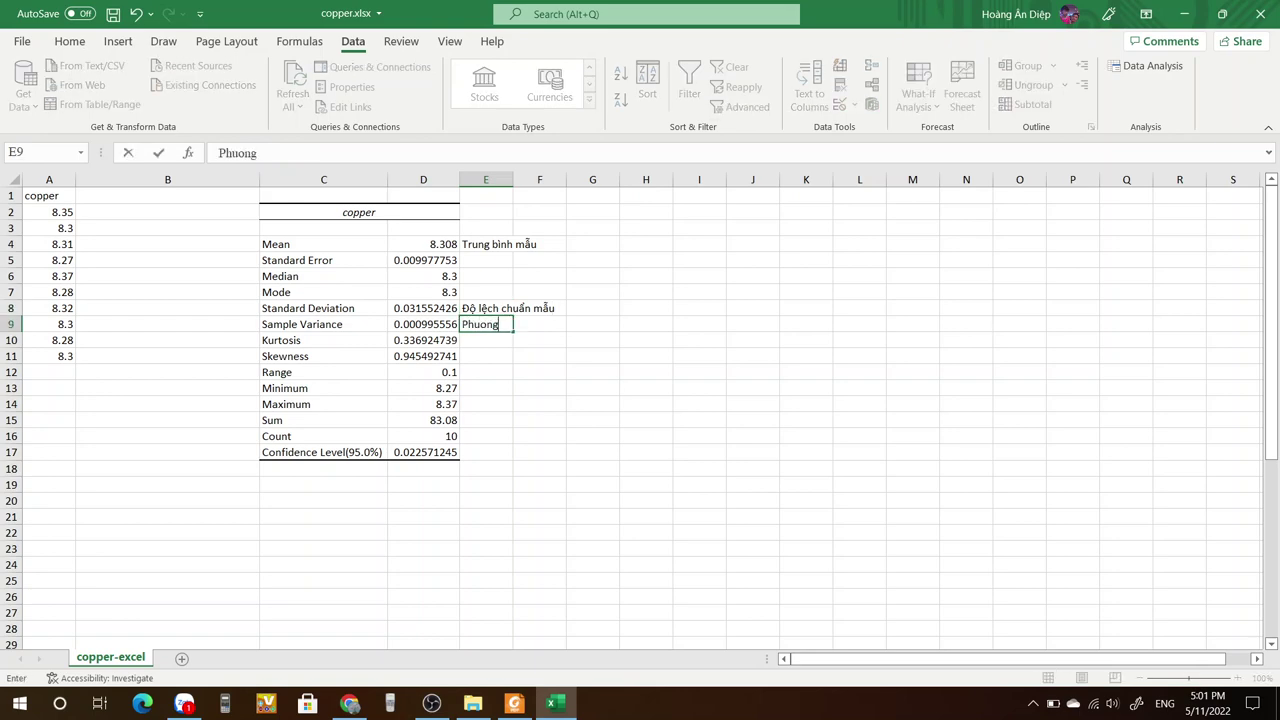
type(" sai mẫu")
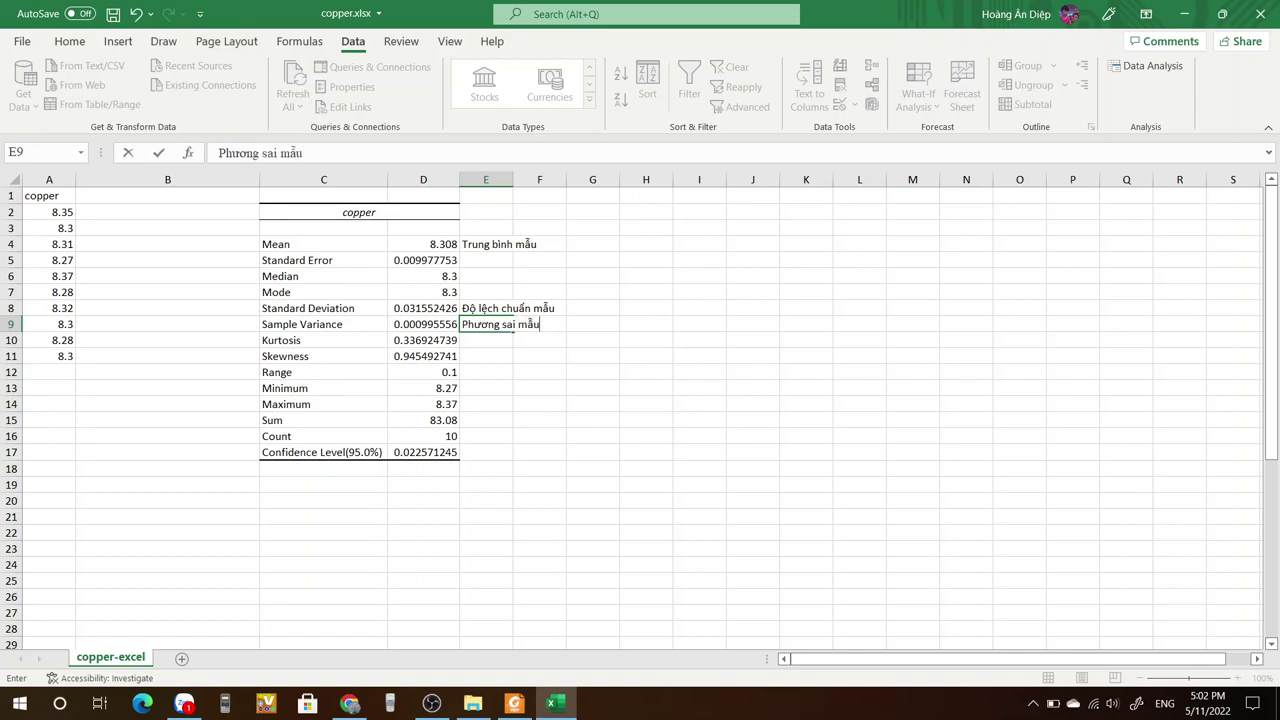
Label the Count row in E16 as "Cỡ mẫu".
left_click(486, 436)
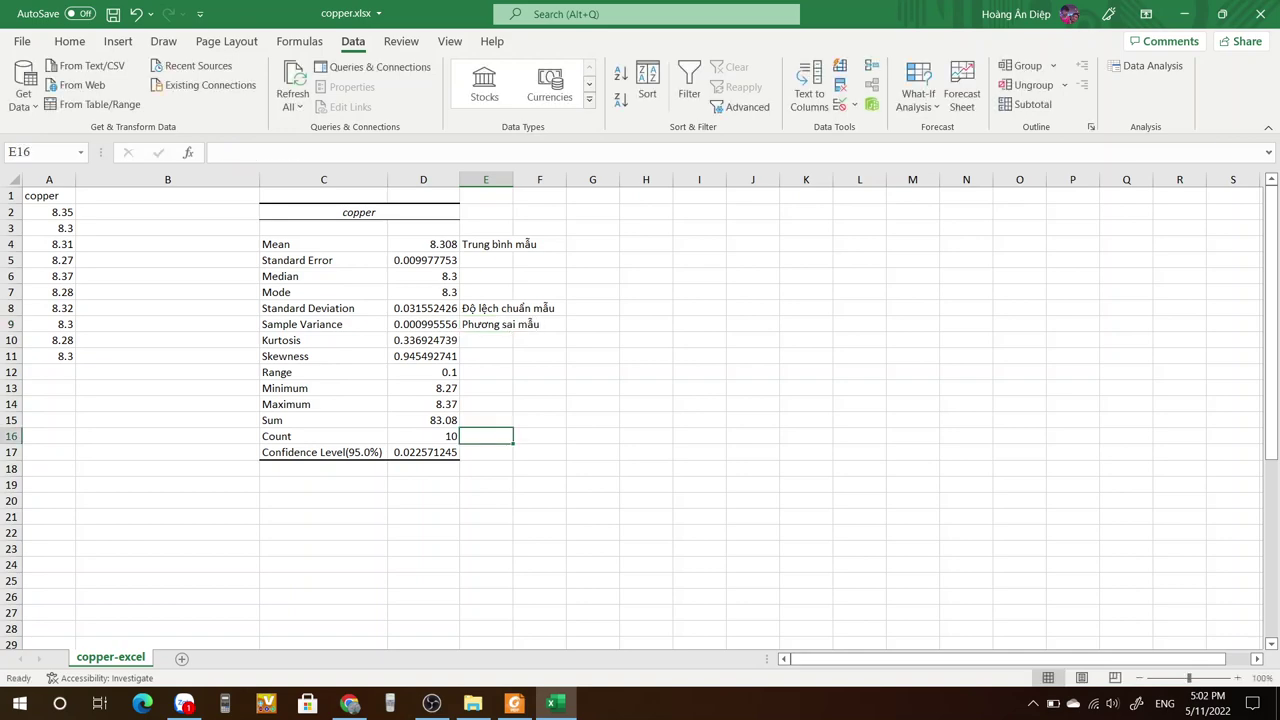
type("Co")
type(" mẫu")
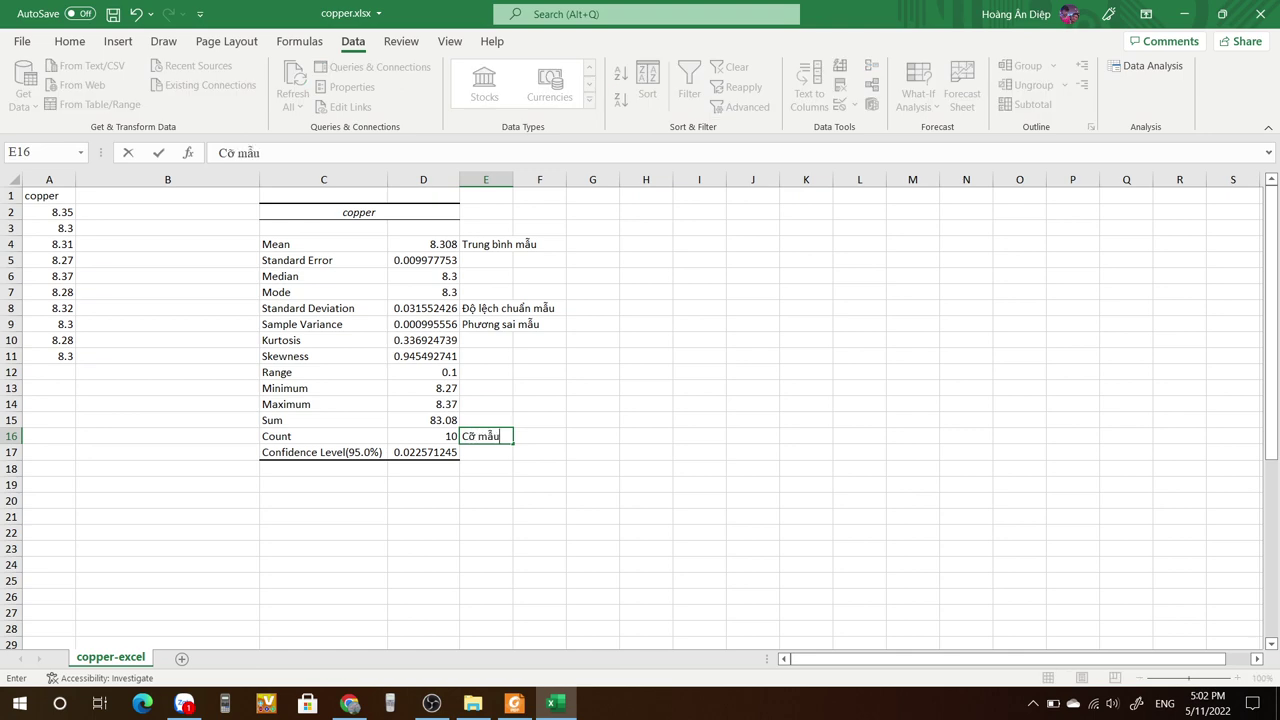
key("Return")
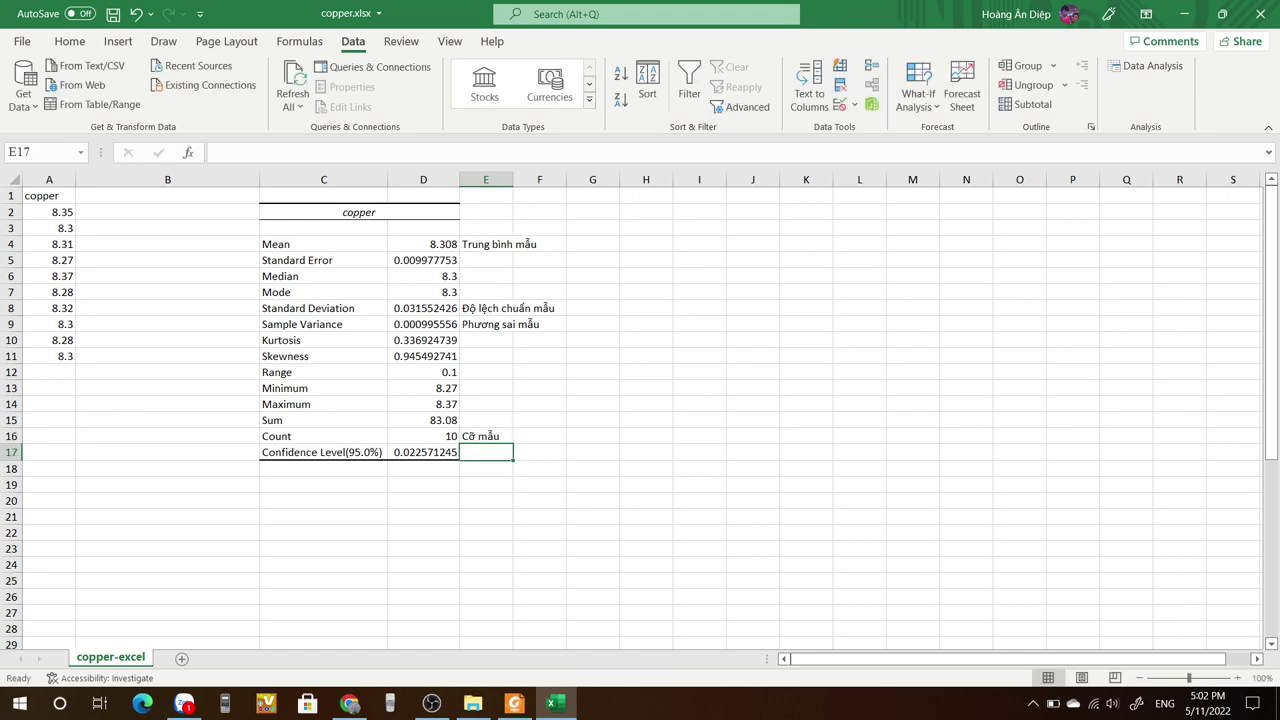
Label the Confidence Level row in E17 as "Sai số ước lượng (ở đọ tin cậy 95%)".
type("Sai")
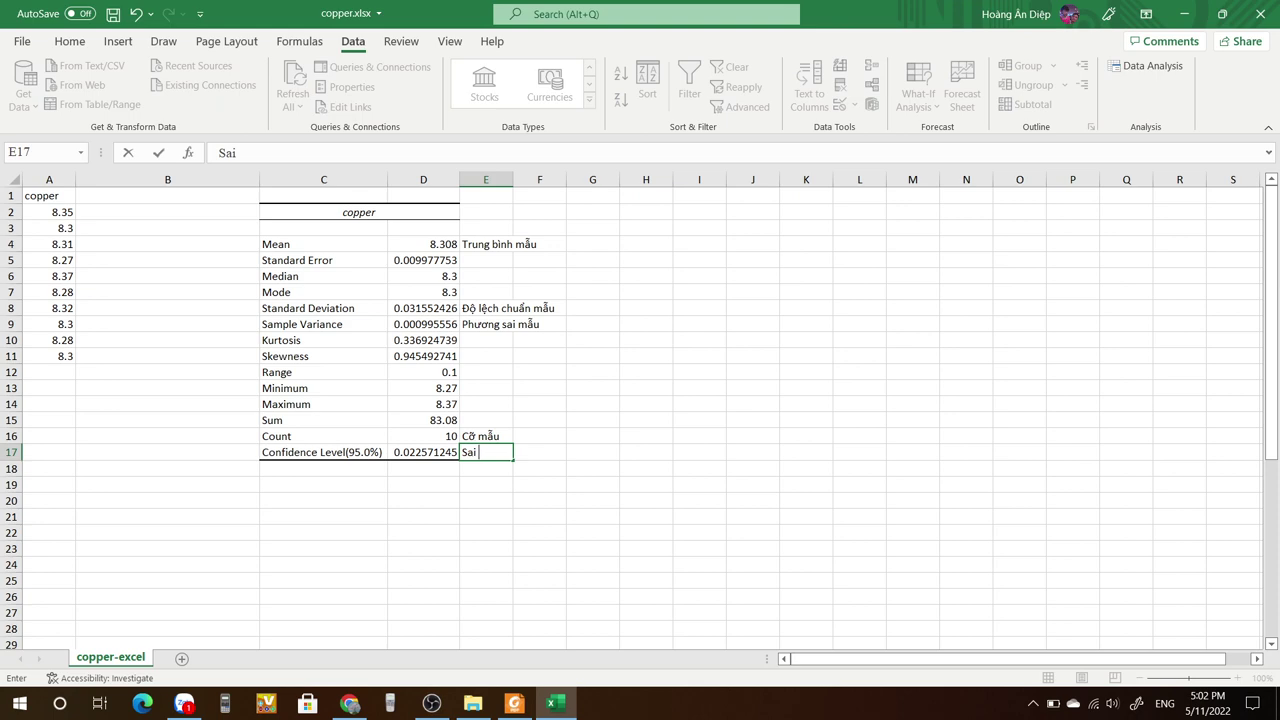
type(" số uocsw")
key("BackSpace")
key("BackSpace")
type("sw")
type(" luong")
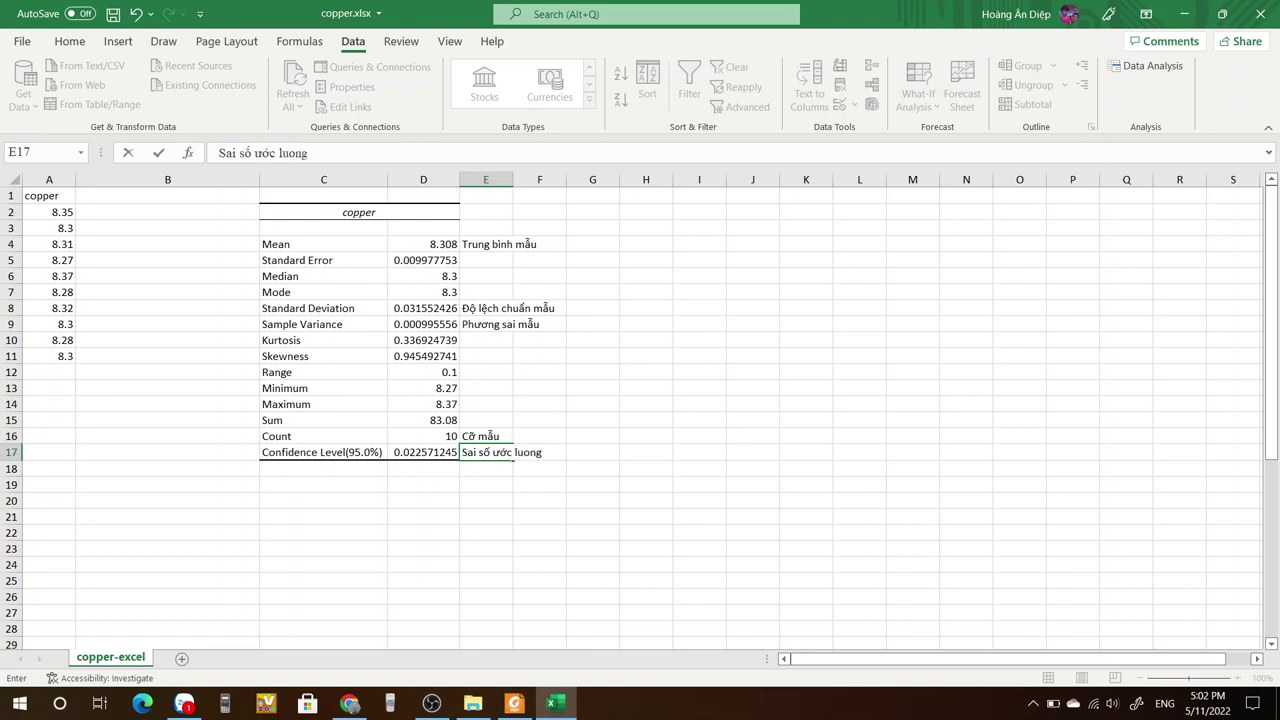
type("w")
type(" (")
type("ơ")
type(" đo")
type(" tin cậy")
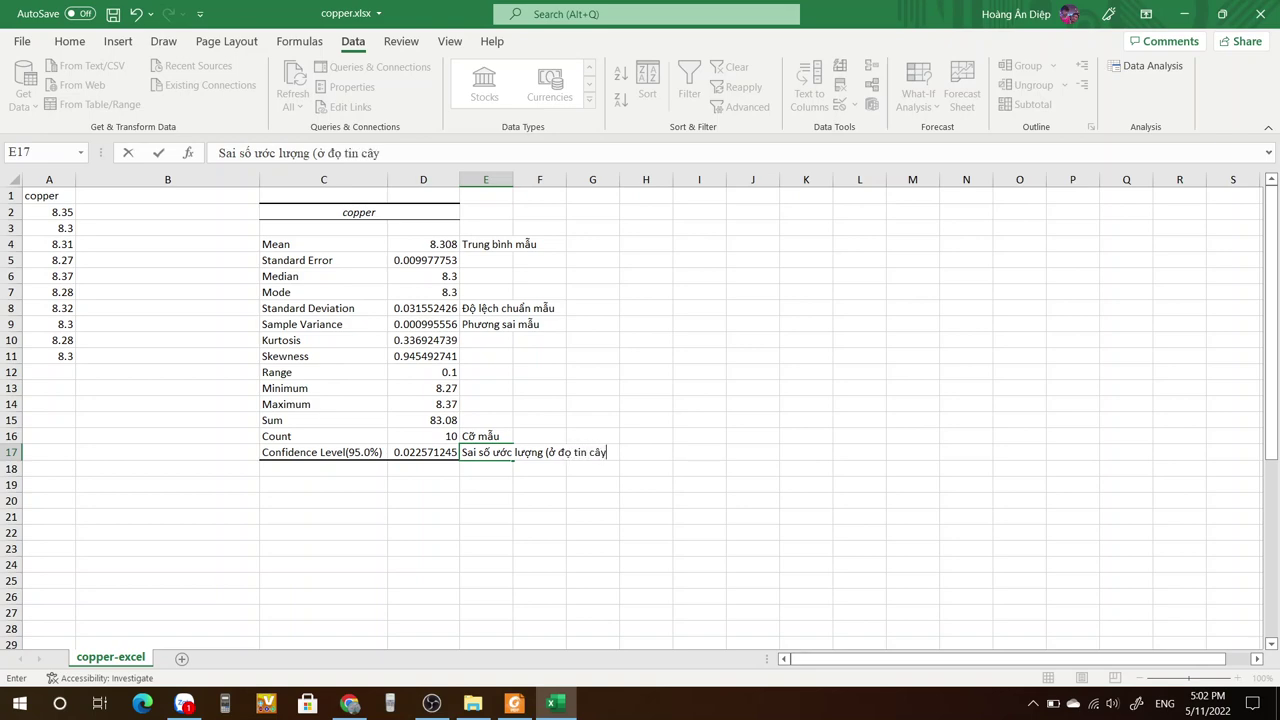
type(" 95%)")
left_click(592, 581)
Make the Vietnamese labels in E4:E17 bold.
left_click(486, 244)
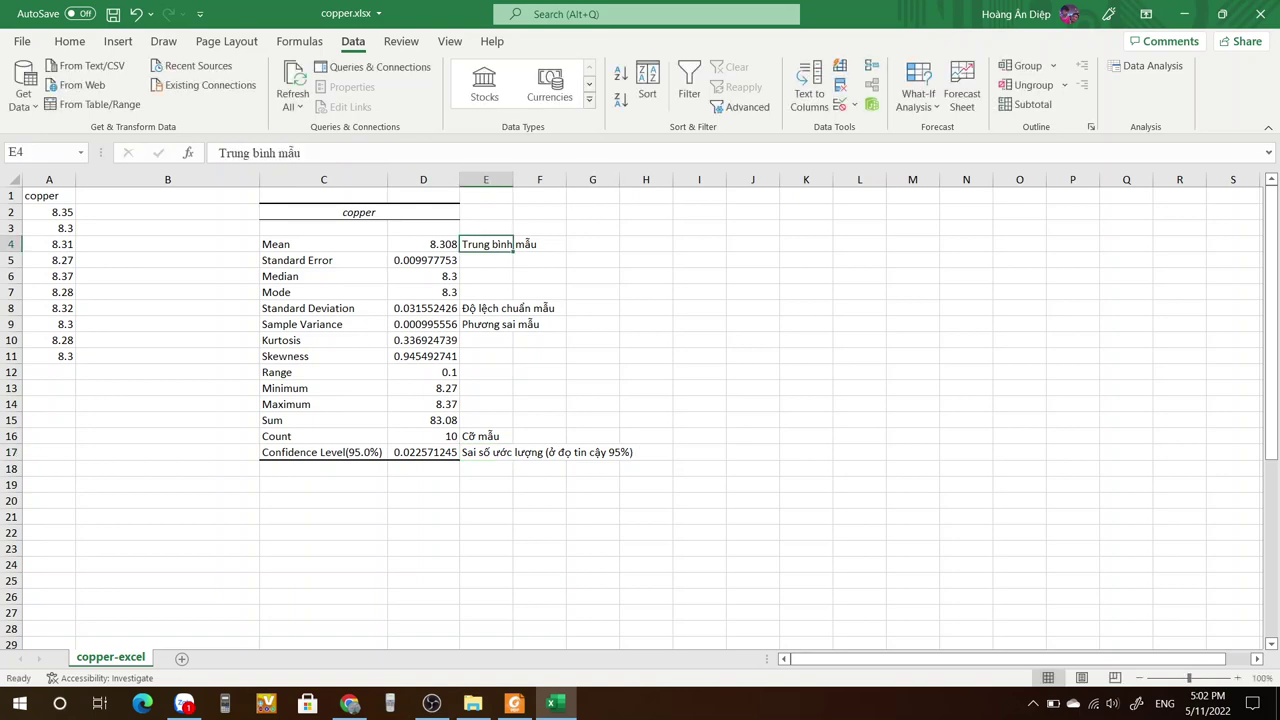
left_click_drag(486, 244, 486, 452)
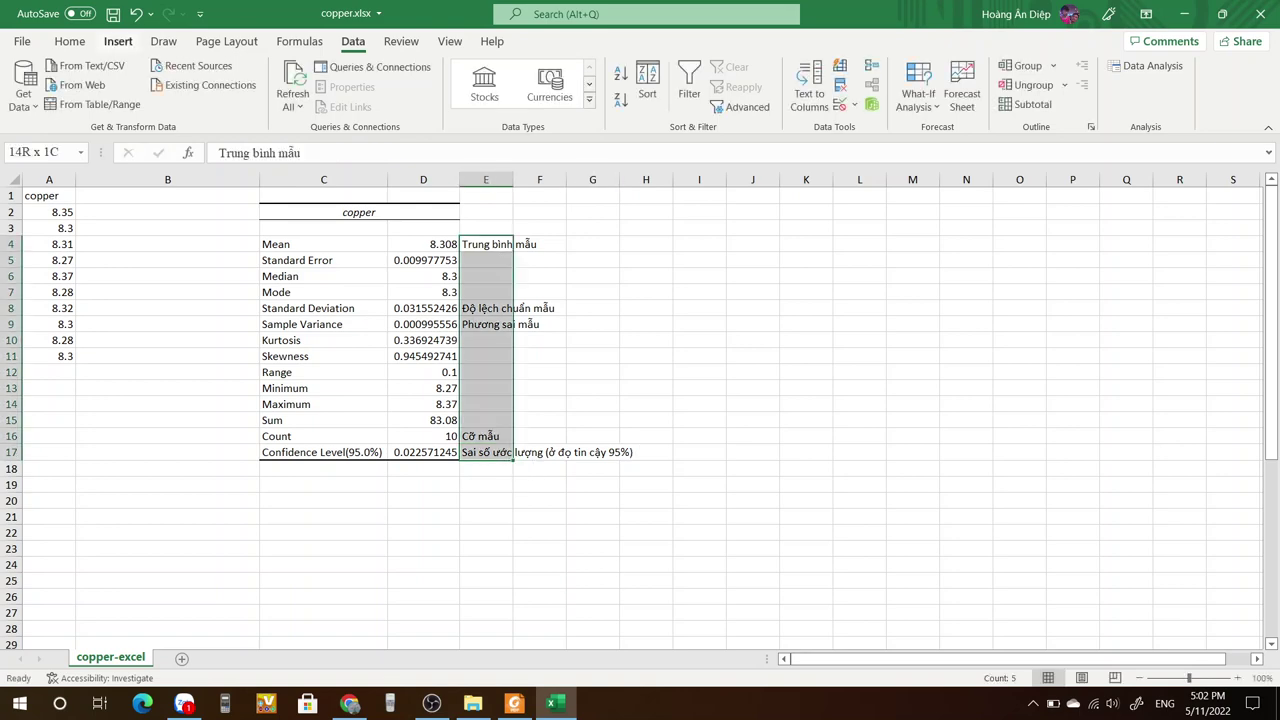
key("ctrl+b")
left_click(806, 468)
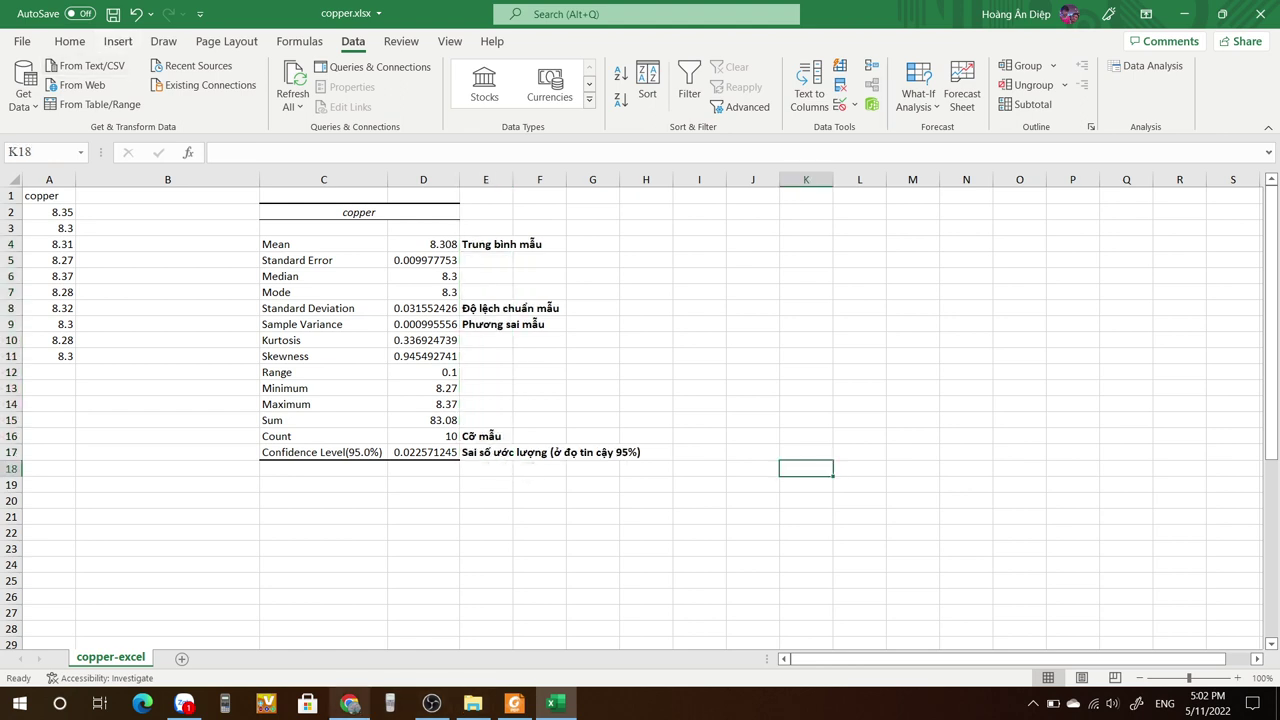
Switch to Foxit Reader to reread question 1a, and compare it with the labelled copper statistics table in Excel.
mouse_move(431, 703)
left_click(514, 703)
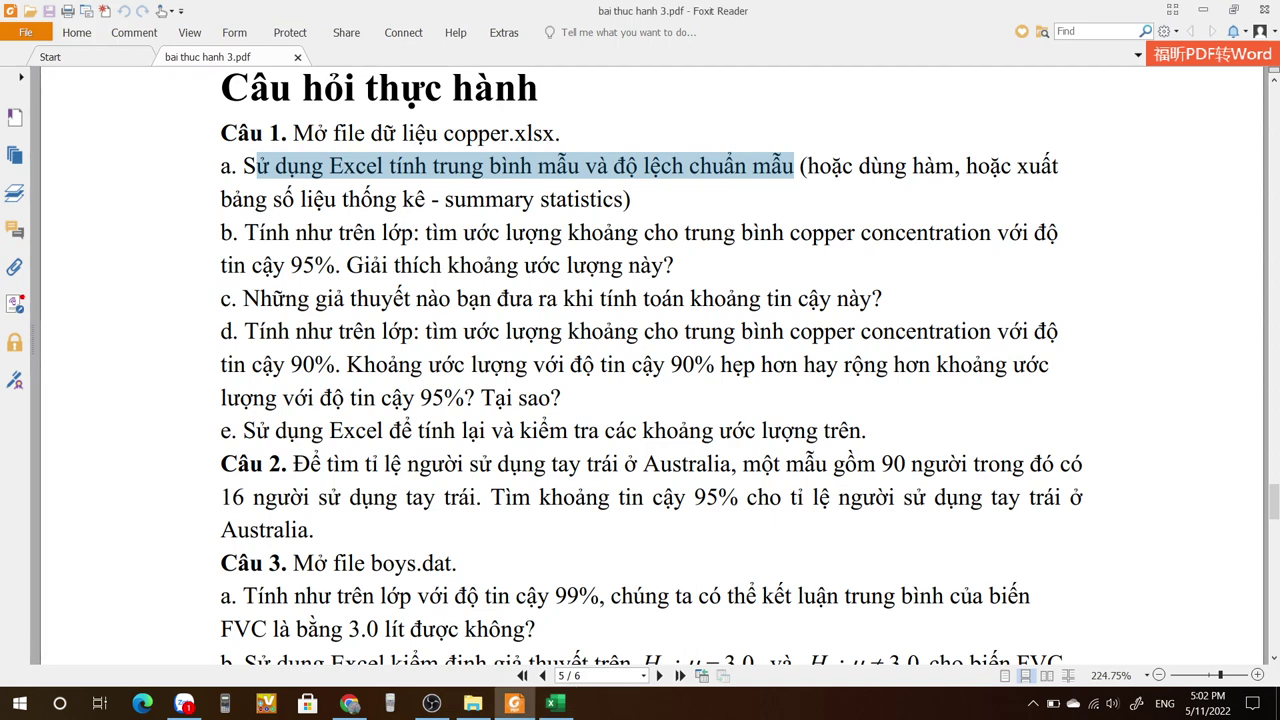
left_click(650, 166)
left_click_drag(390, 166, 630, 199)
left_click(632, 200)
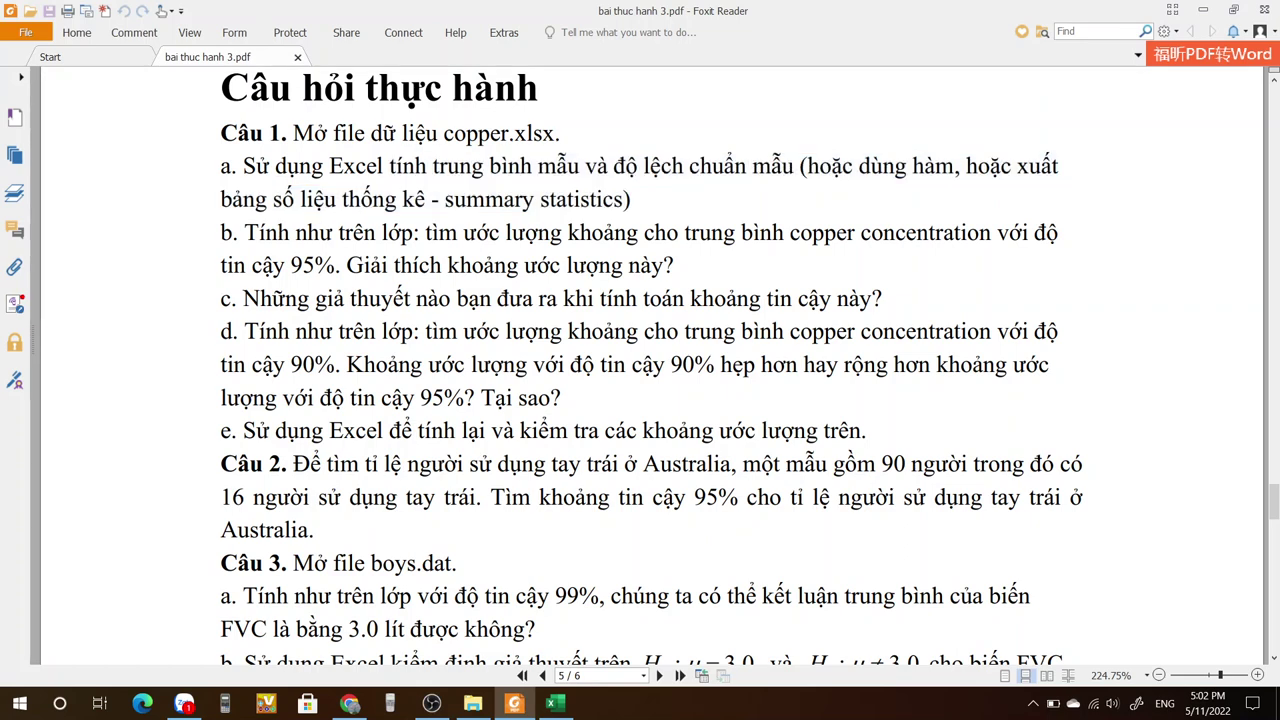
key("alt+Tab")
left_click_drag(323, 212, 650, 455)
key("alt+Tab")
key("alt+Tab")
left_click(752, 260)
left_click(752, 228)
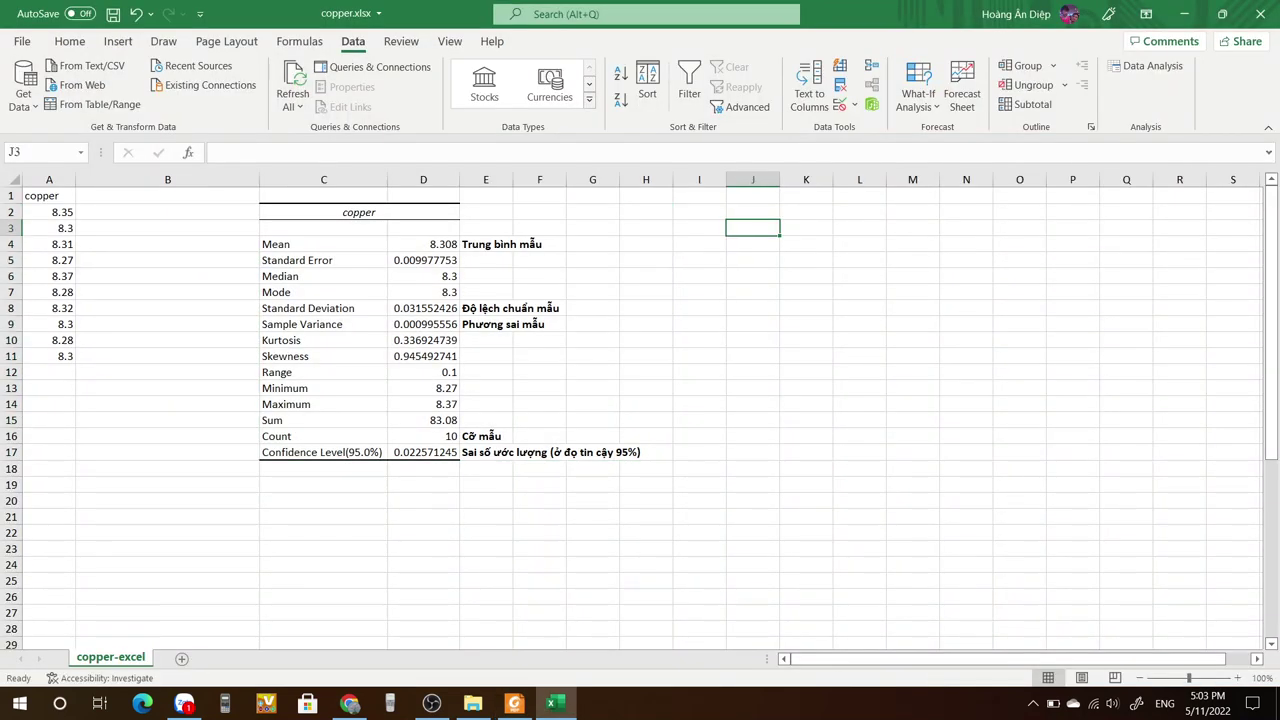
Switch to Foxit Reader and examine the small-sample margin of error formula and its T.INV command in section 3.1.1.
left_click(699, 228)
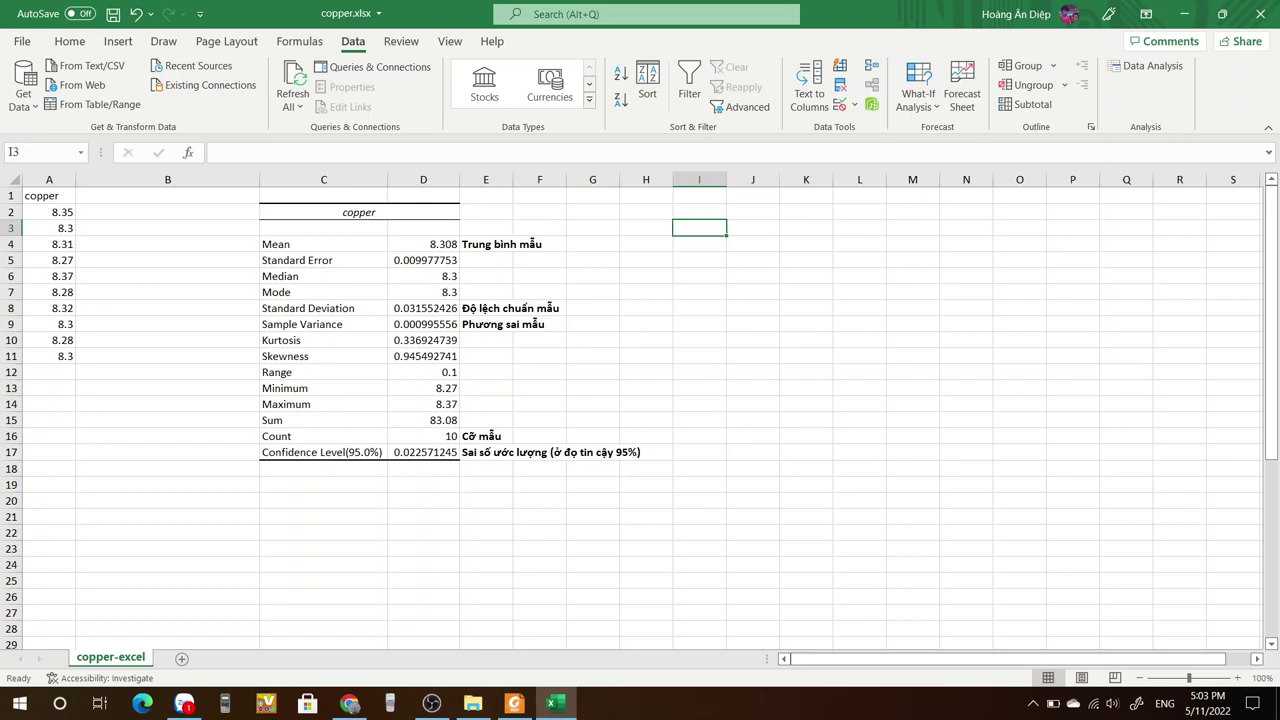
left_click(753, 228)
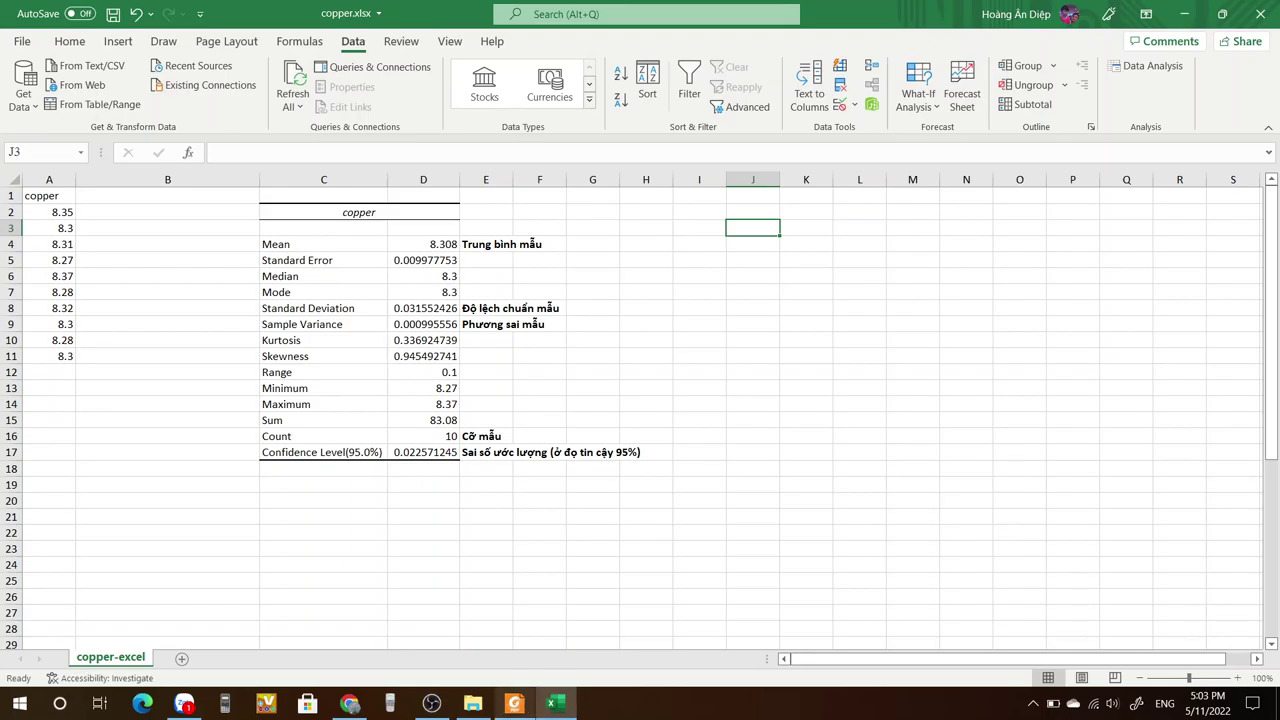
left_click(514, 703)
scroll(650, 370, "up", 20)
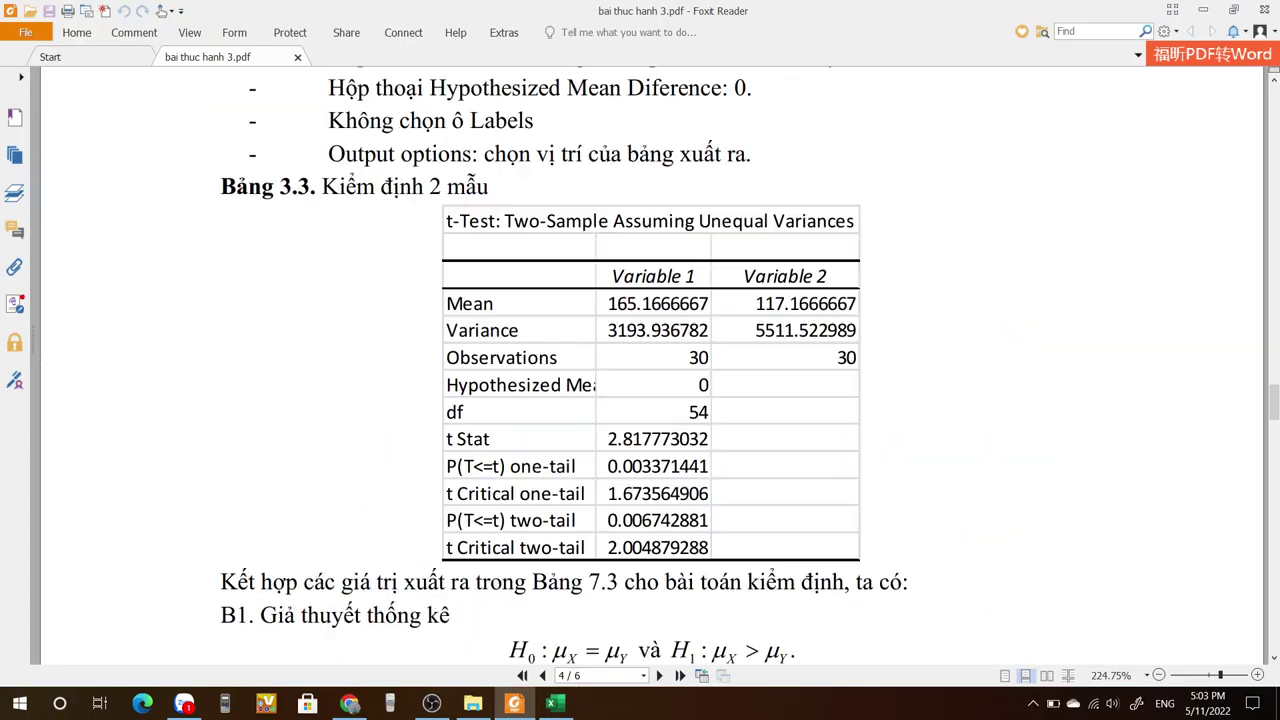
scroll(650, 370, "up", 5)
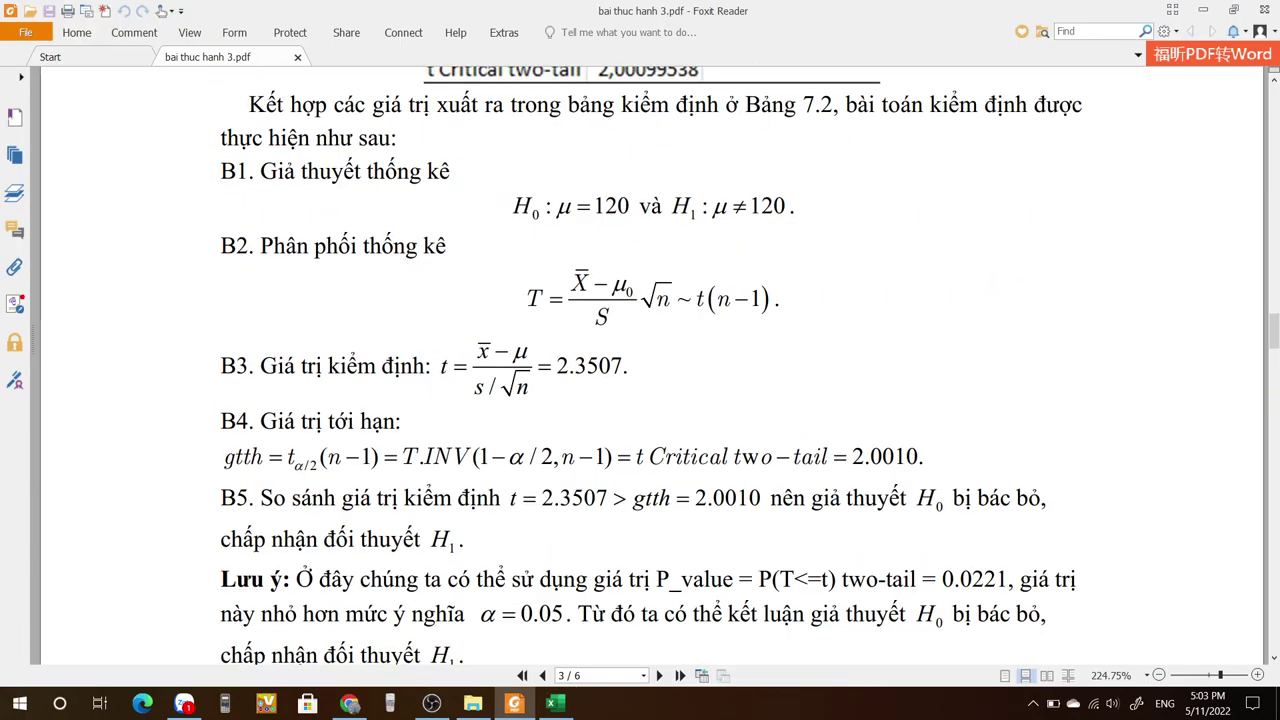
scroll(650, 370, "up", 12)
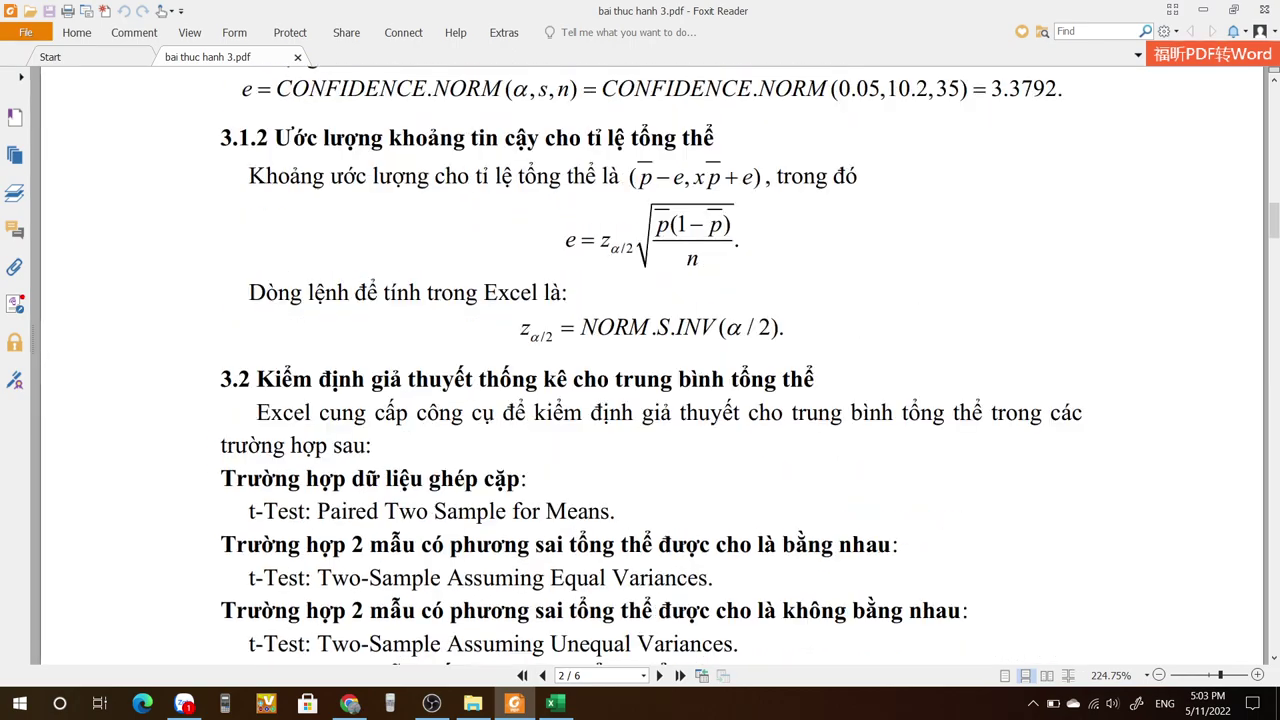
scroll(650, 370, "up", 12)
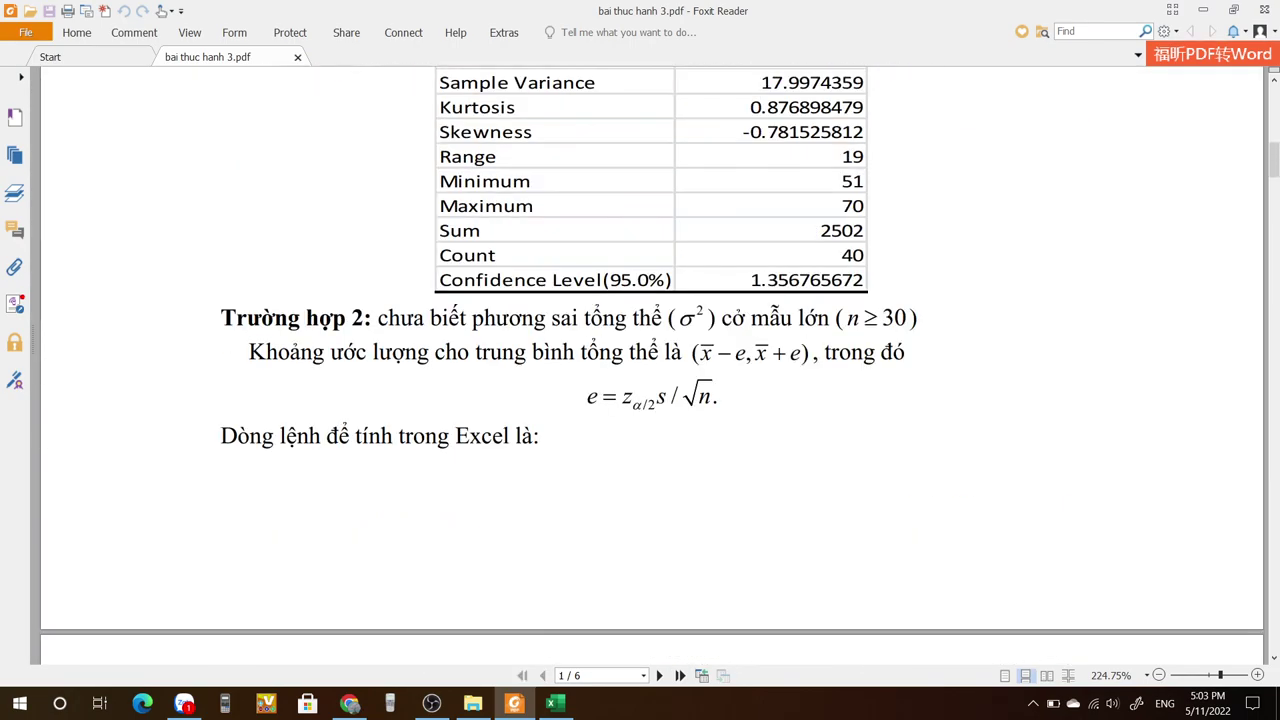
scroll(650, 370, "up", 12)
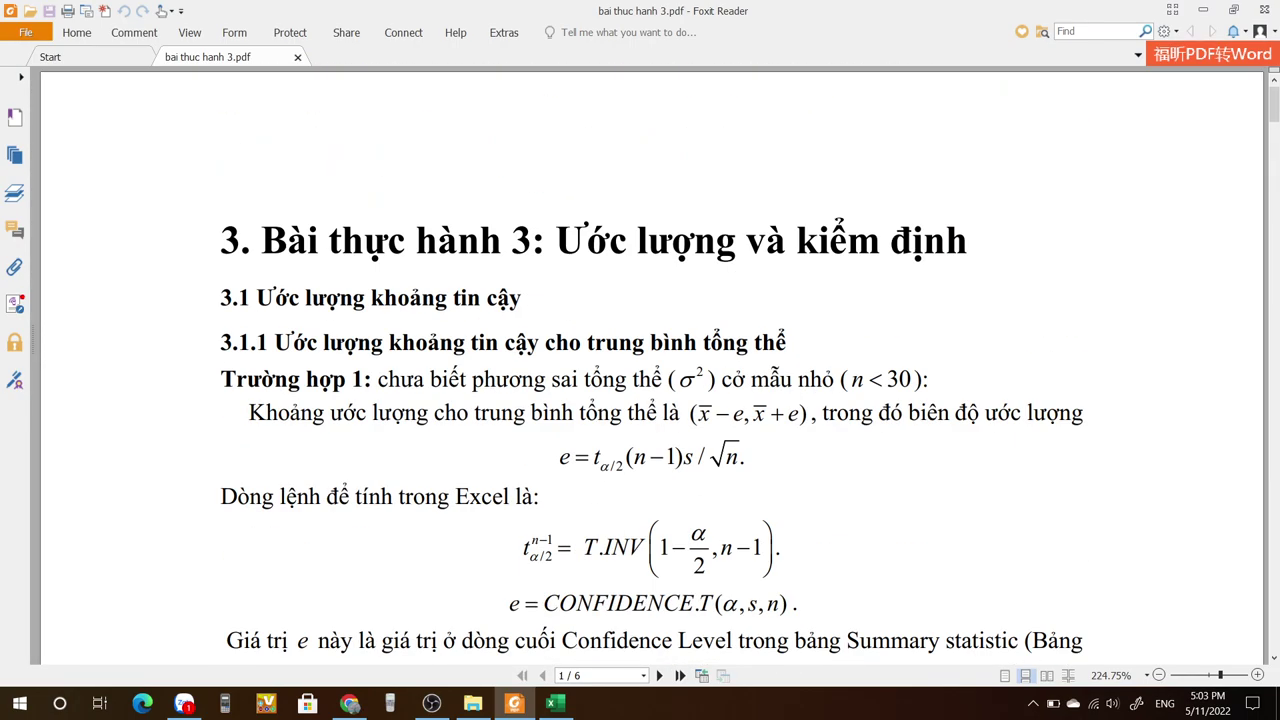
left_click_drag(559, 458, 745, 458)
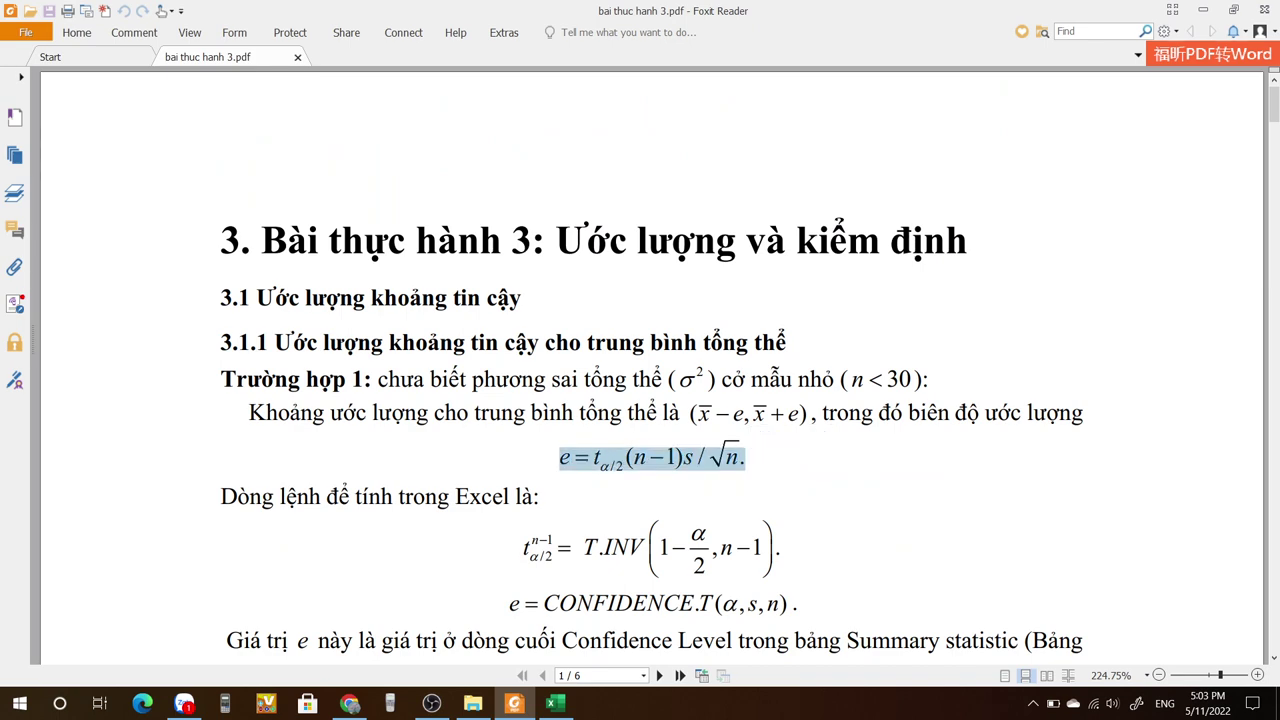
scroll(745, 458, "down", 3)
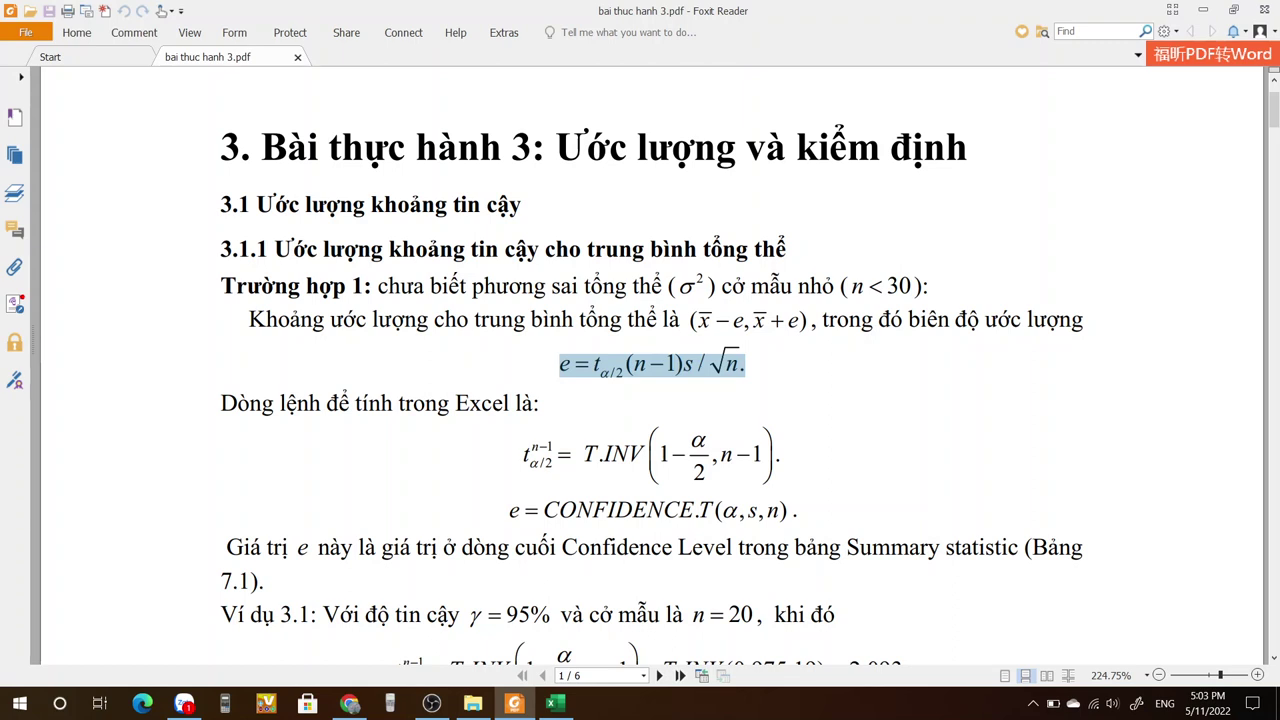
left_click(584, 453)
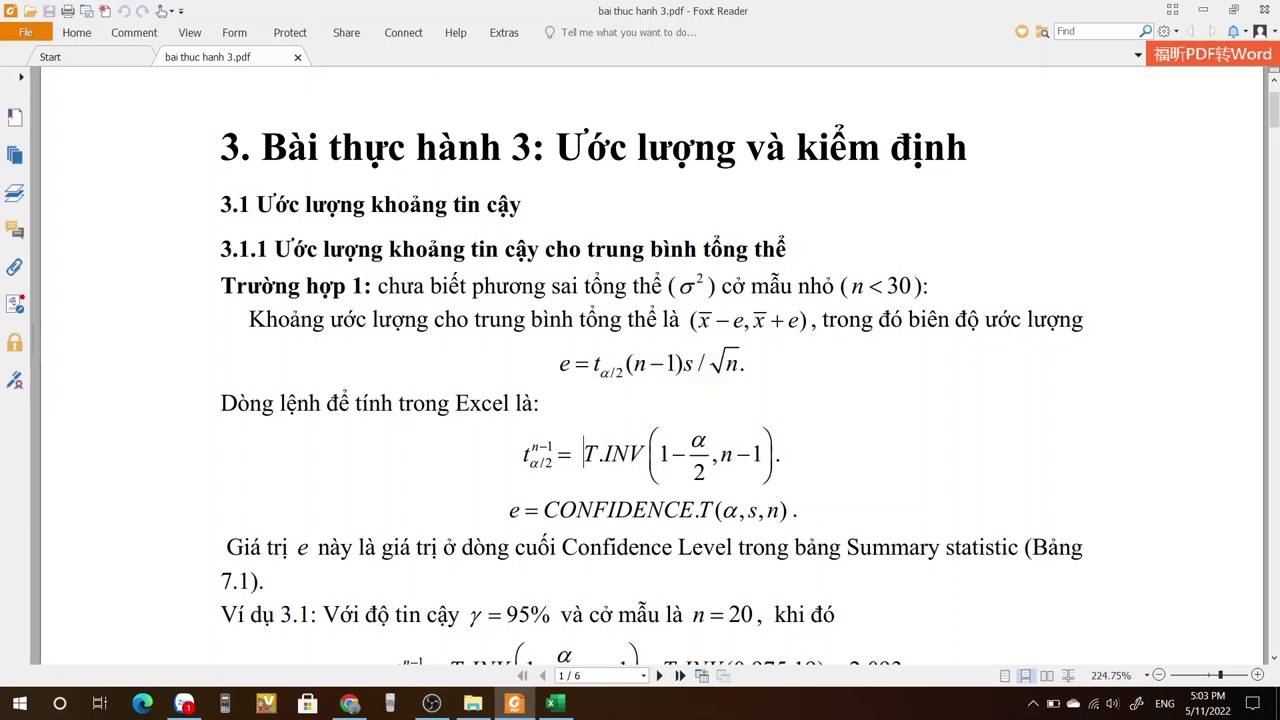
left_click_drag(524, 454, 616, 454)
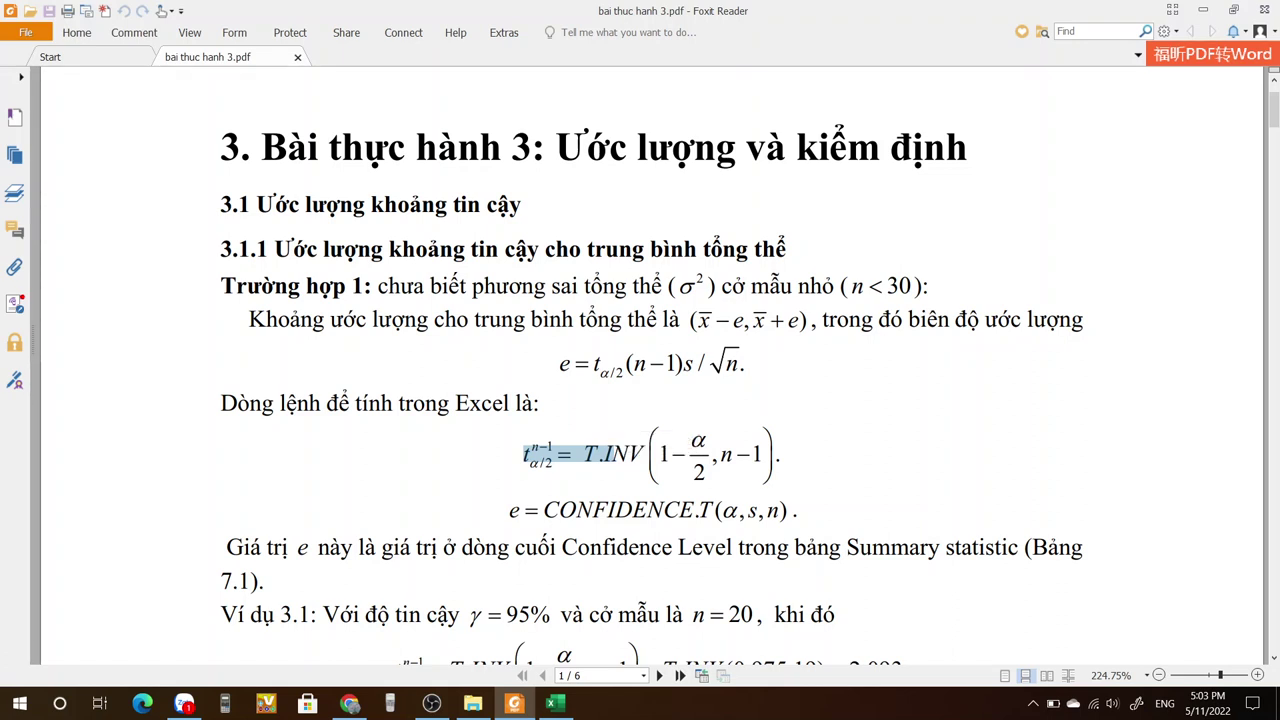
Switch back to Excel and label cell J3 as "t_alpha/2".
key("alt+Tab")
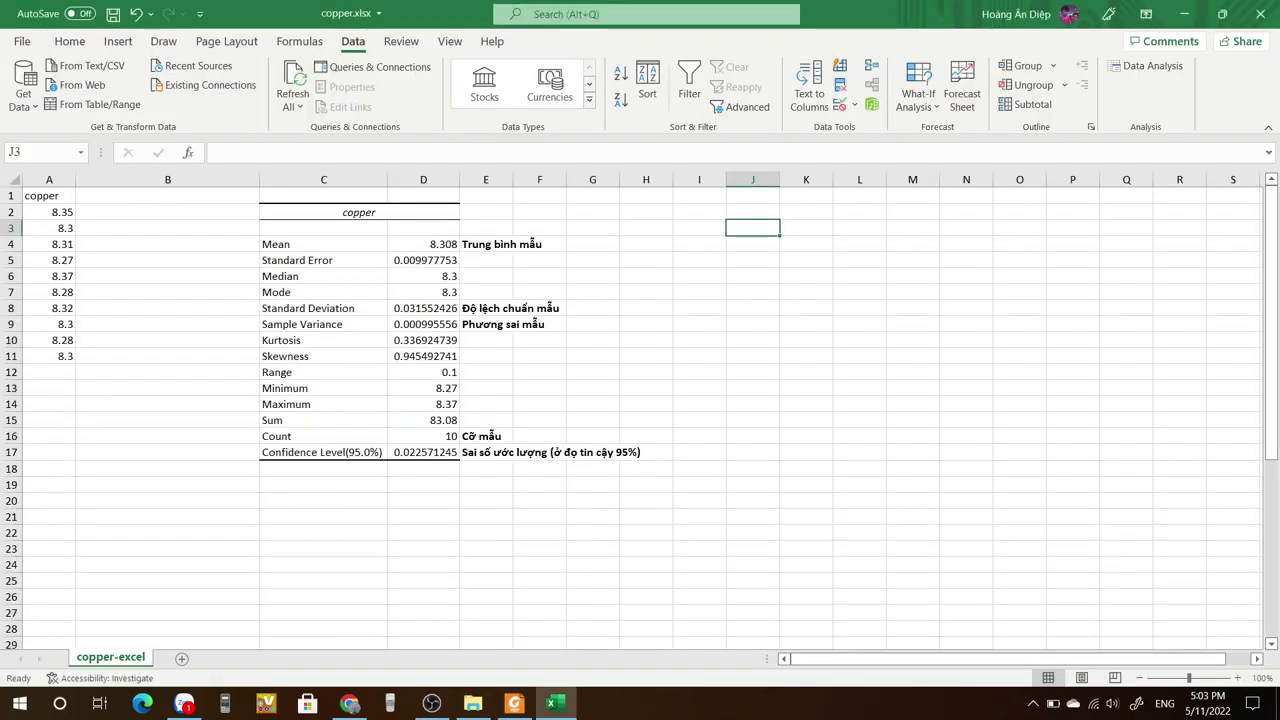
type("t_al")
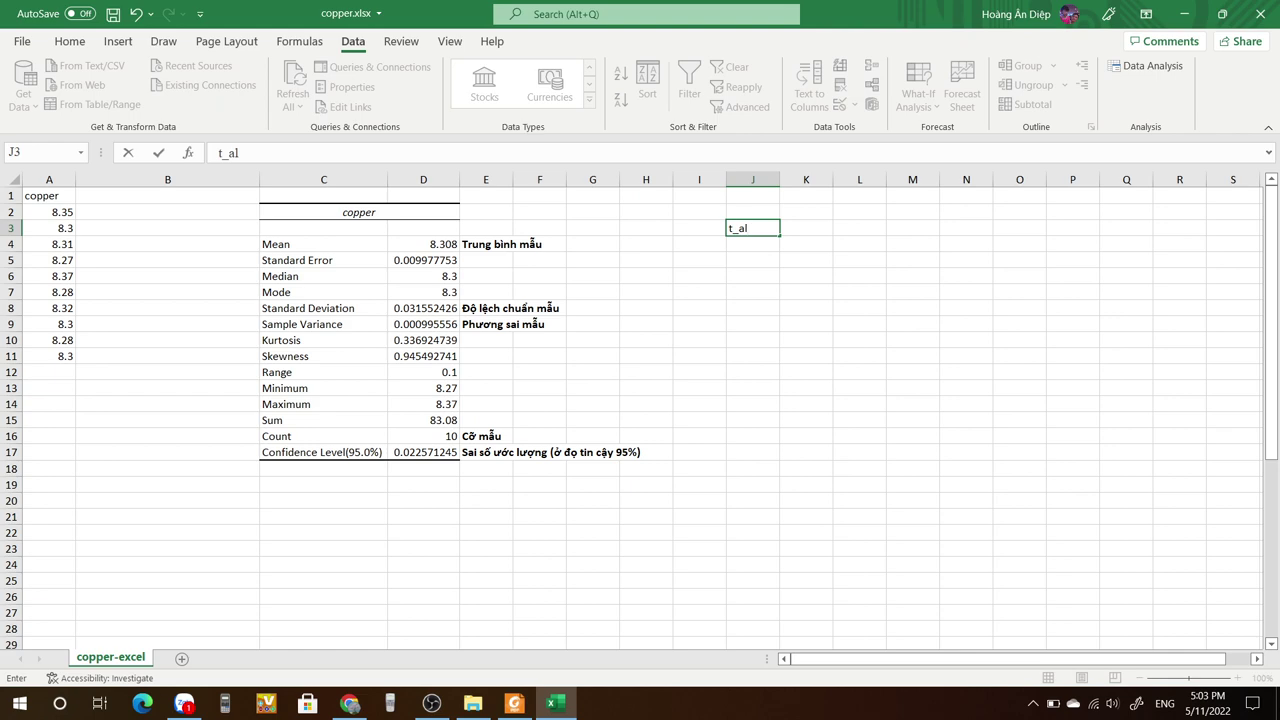
type("pha/2")
key("Tab")
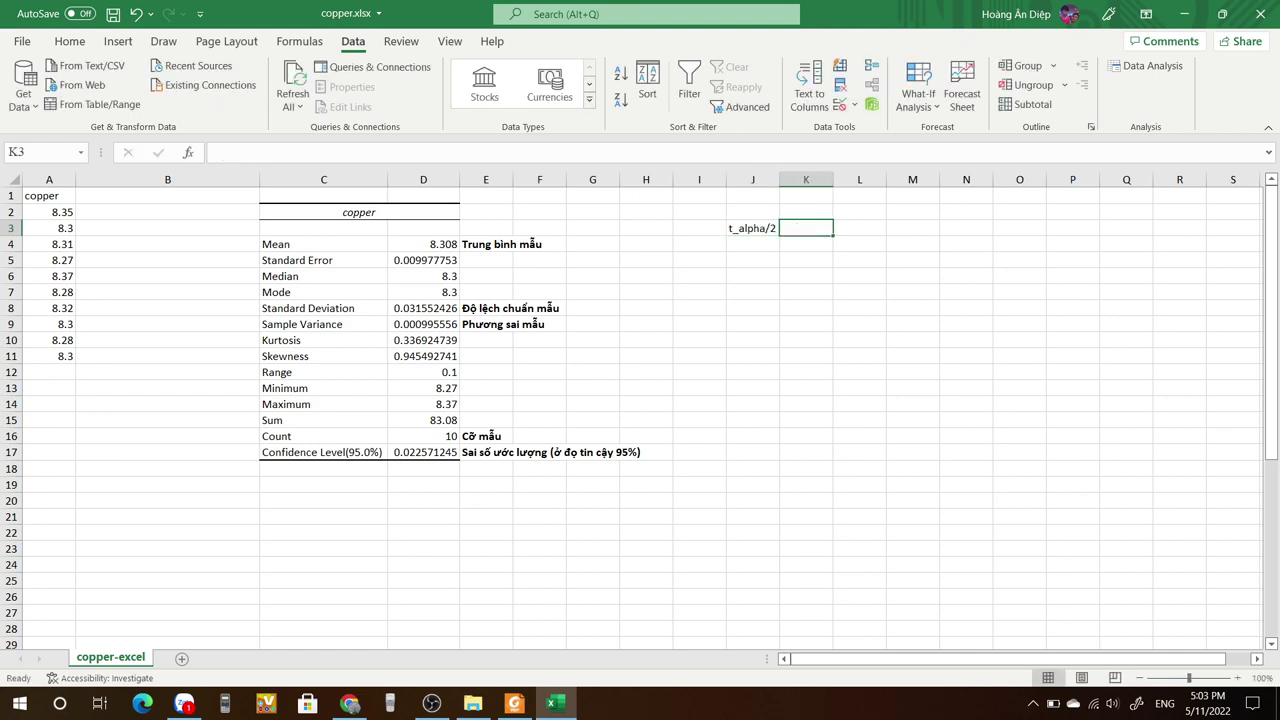
Compute the critical t value in K3 with the formula =T.INV(1-0.05/2,D16-1).
type("=T")
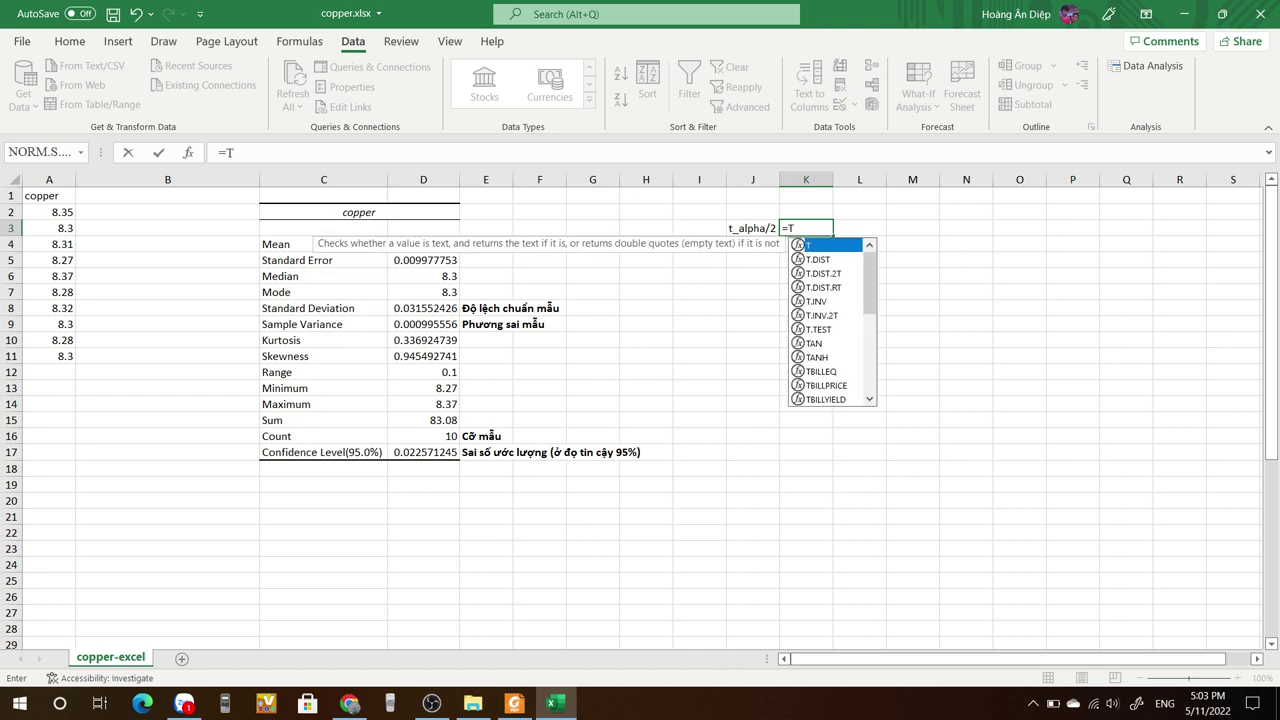
type(".I")
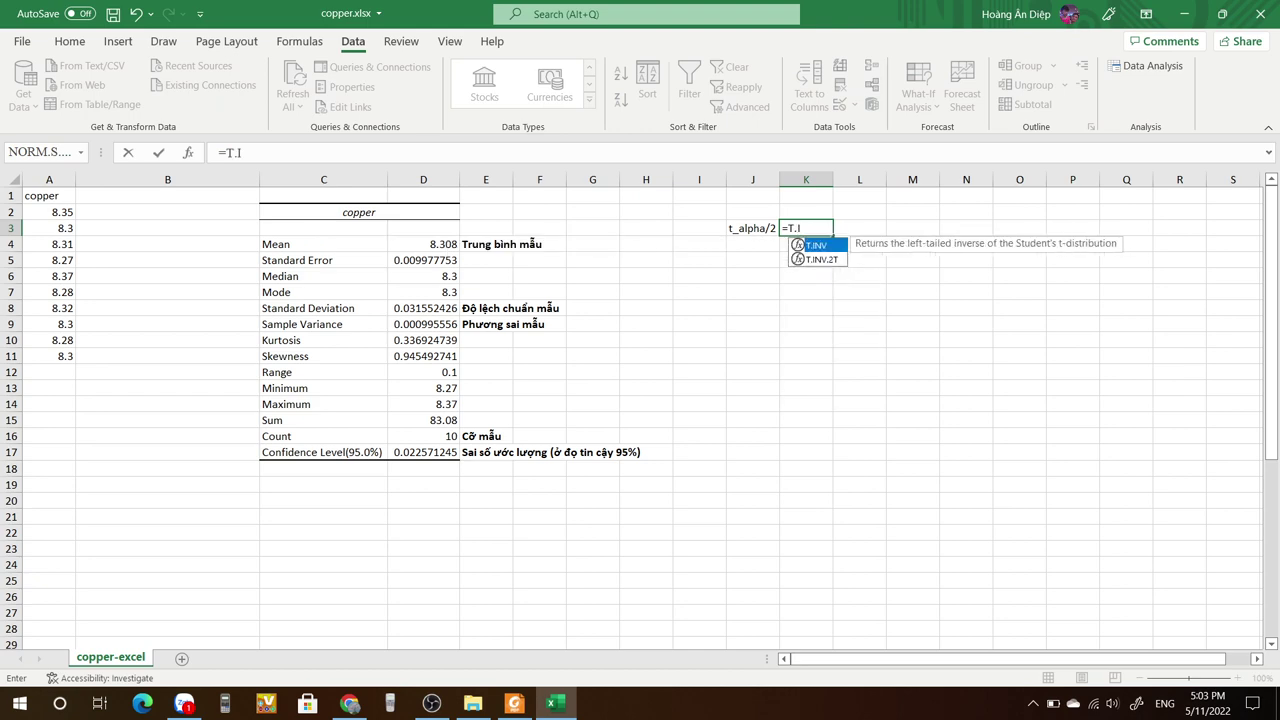
key("Tab")
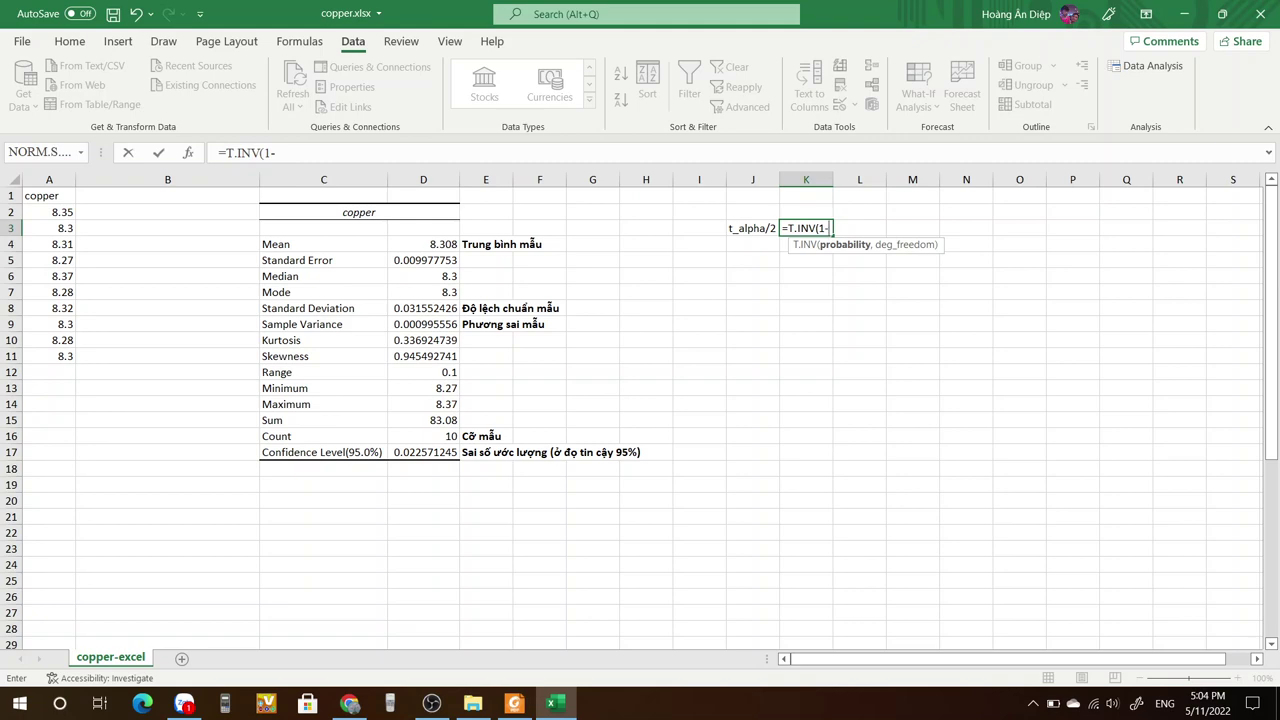
type("0.05/2,")
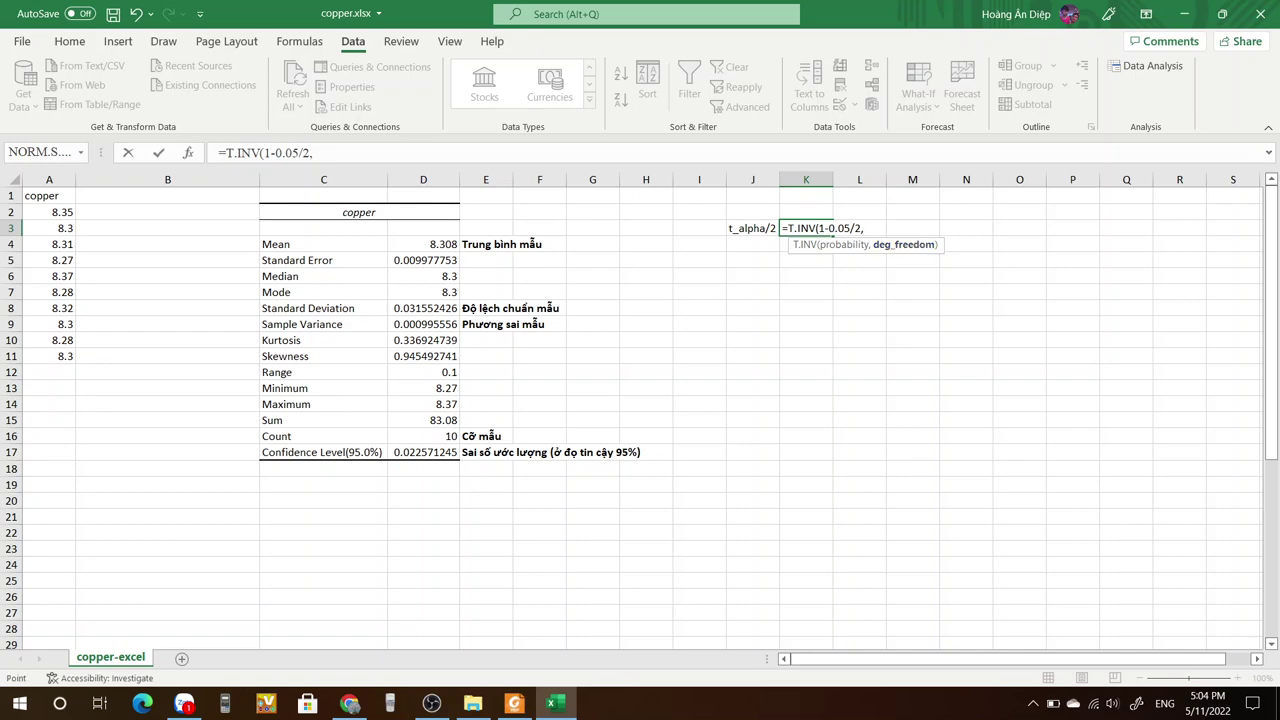
left_click(423, 436)
type("-1")
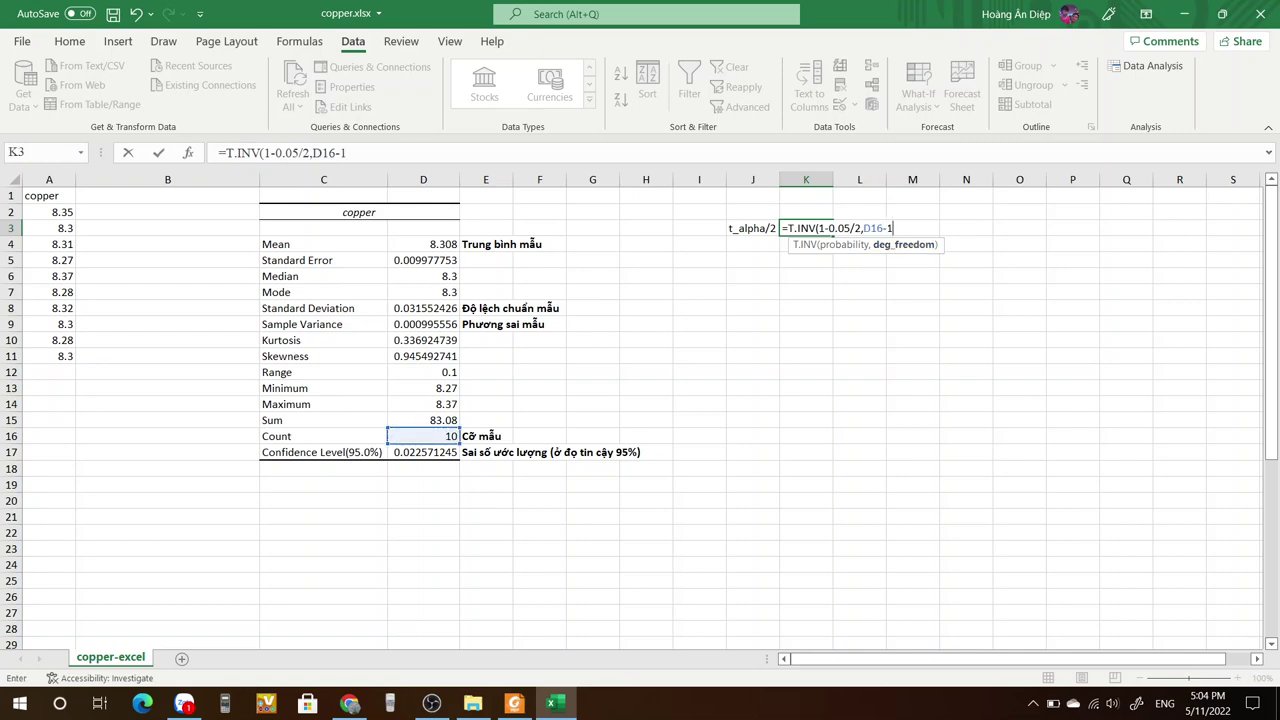
type(")")
key("Return")
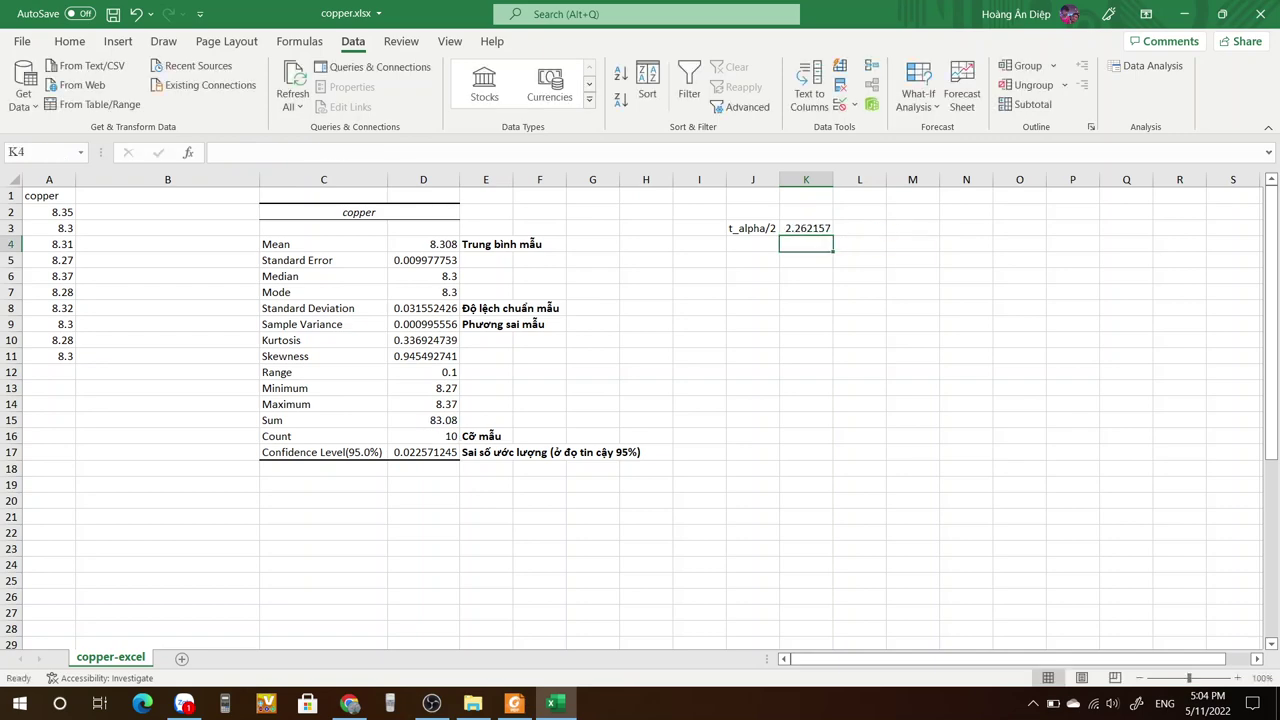
Recheck the margin of error formula in Foxit Reader, then label J4 in Excel as "Sai số ước lượng" and fit column J to its text.
key("Up")
key("Left")
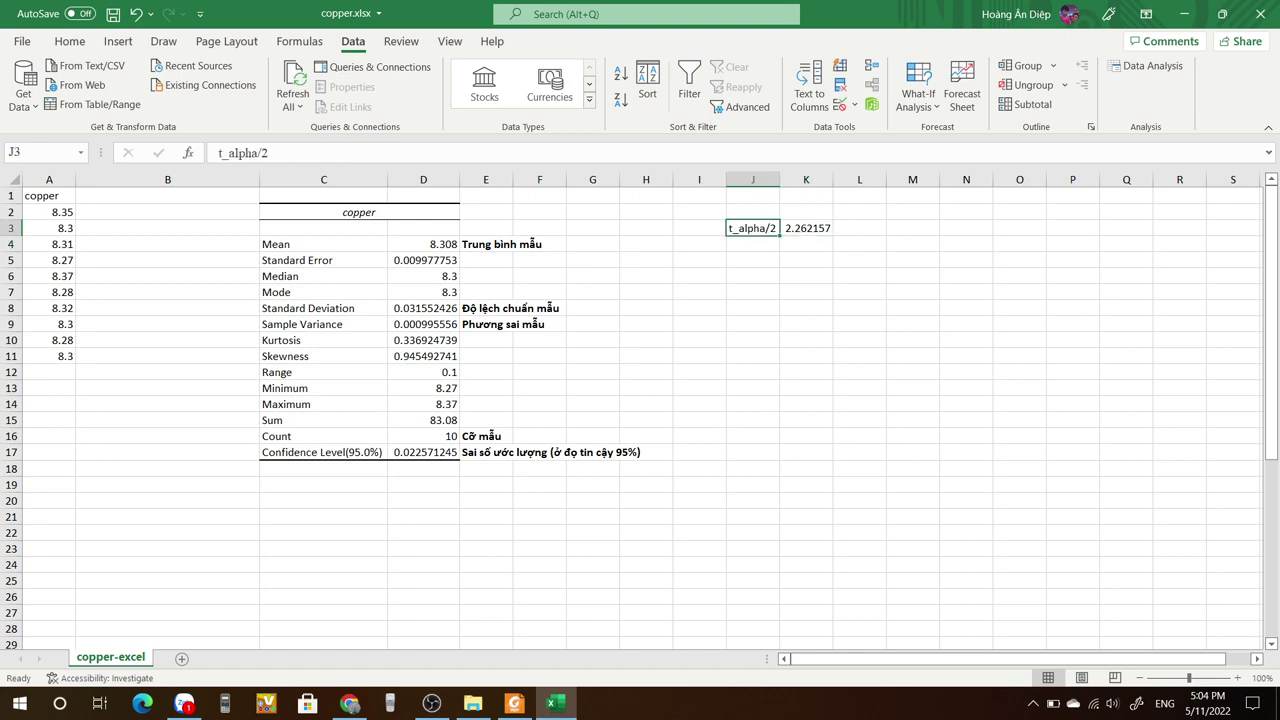
key("alt+Tab")
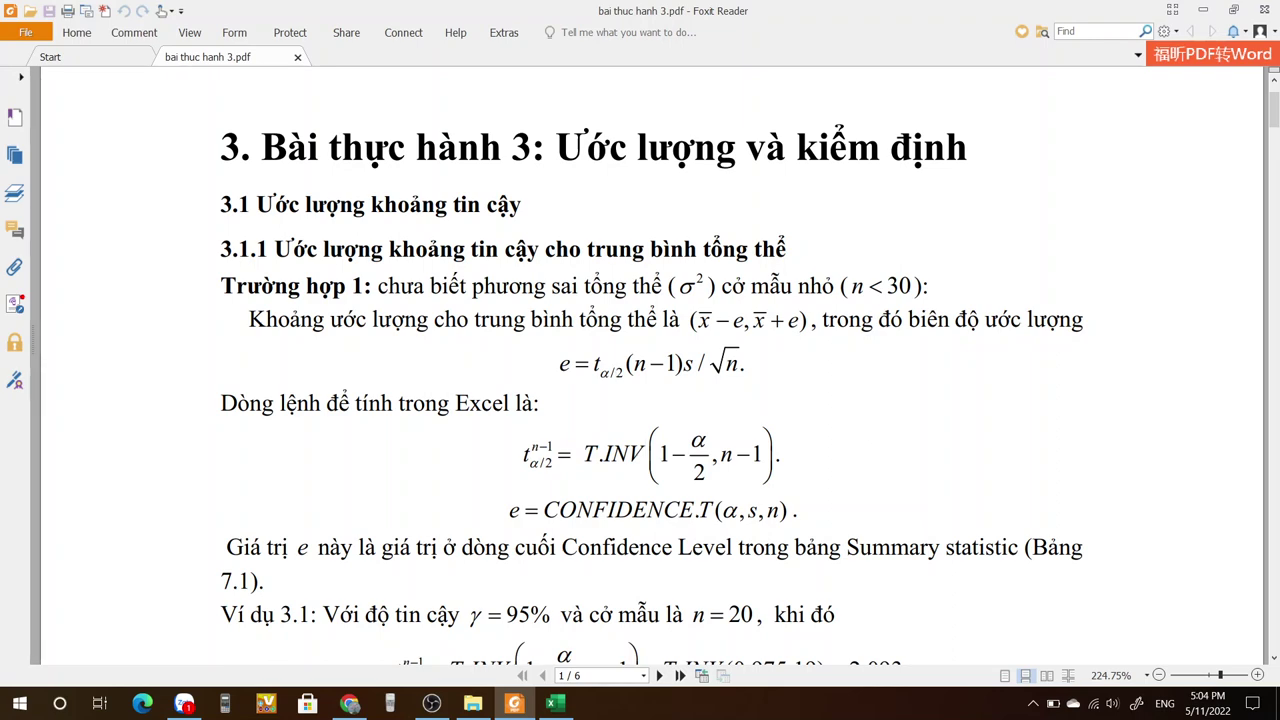
key("alt+Tab")
key("Down")
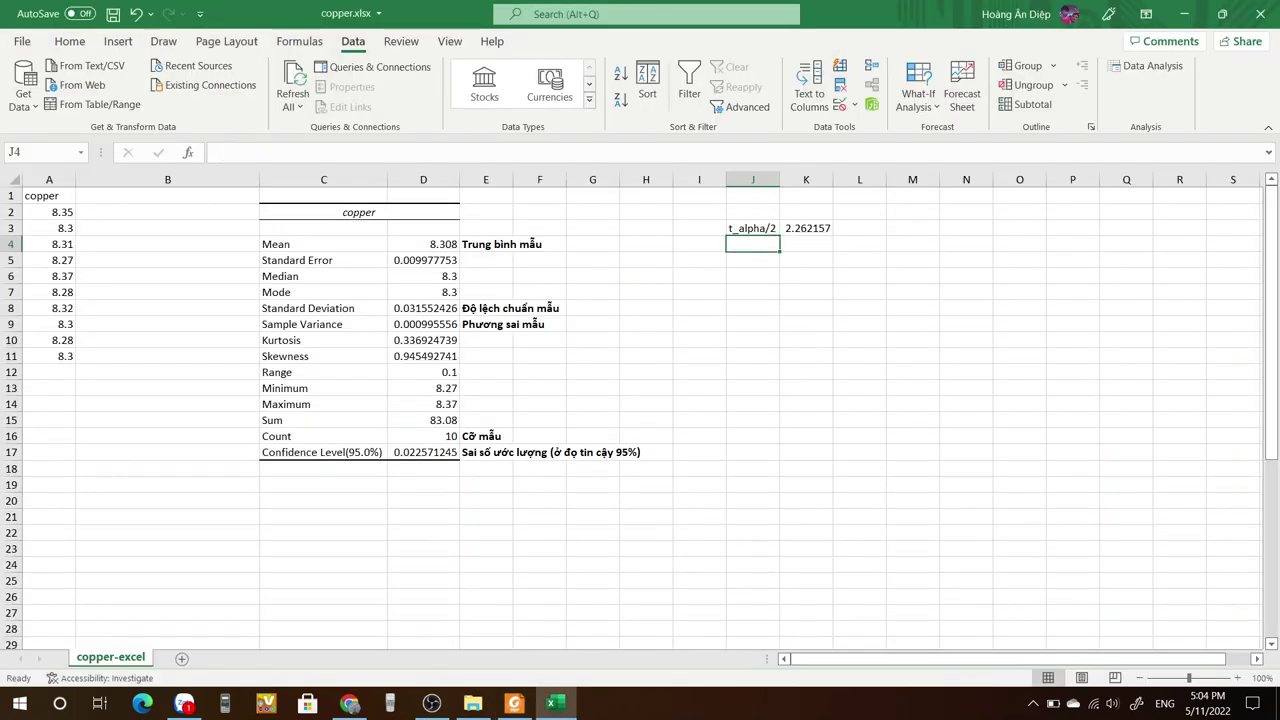
type("Sai số")
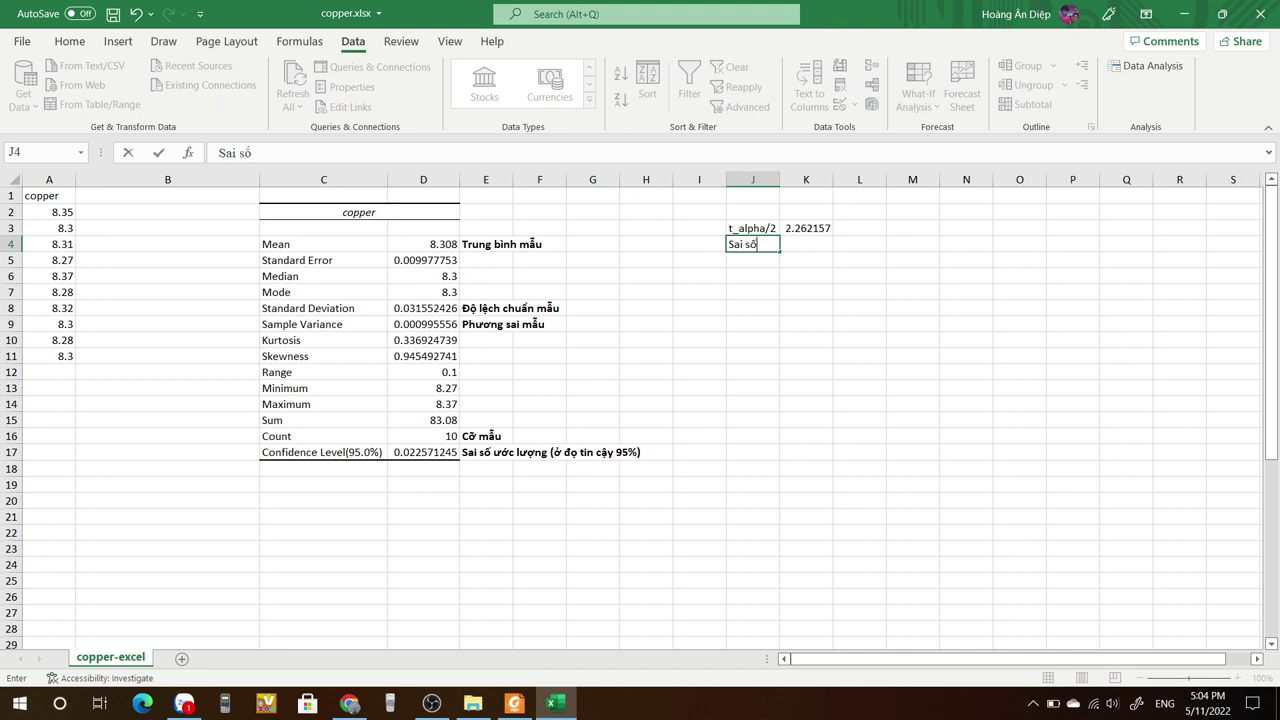
type(" uocw luon gwj")
left_click(753, 179)
double_click(780, 179)
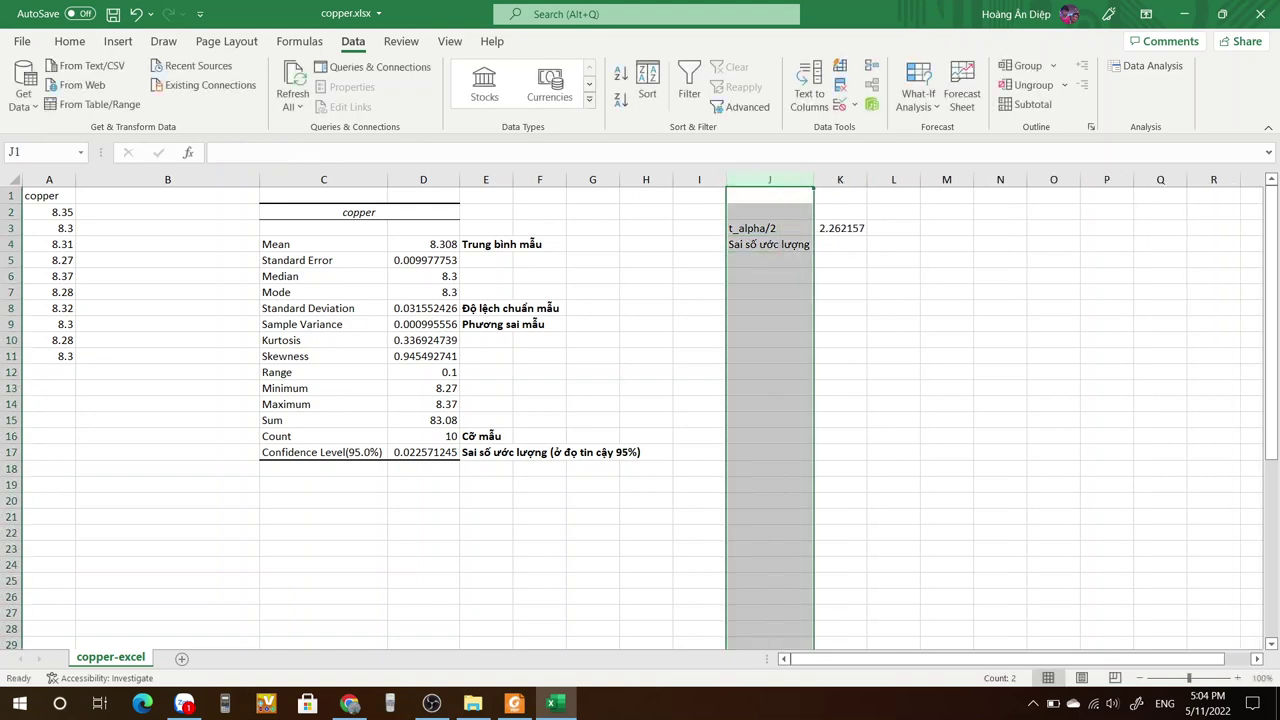
Calculate the margin of error in K4 with the formula =K3*D8/SQRT(D16).
left_click(840, 260)
left_click(840, 244)
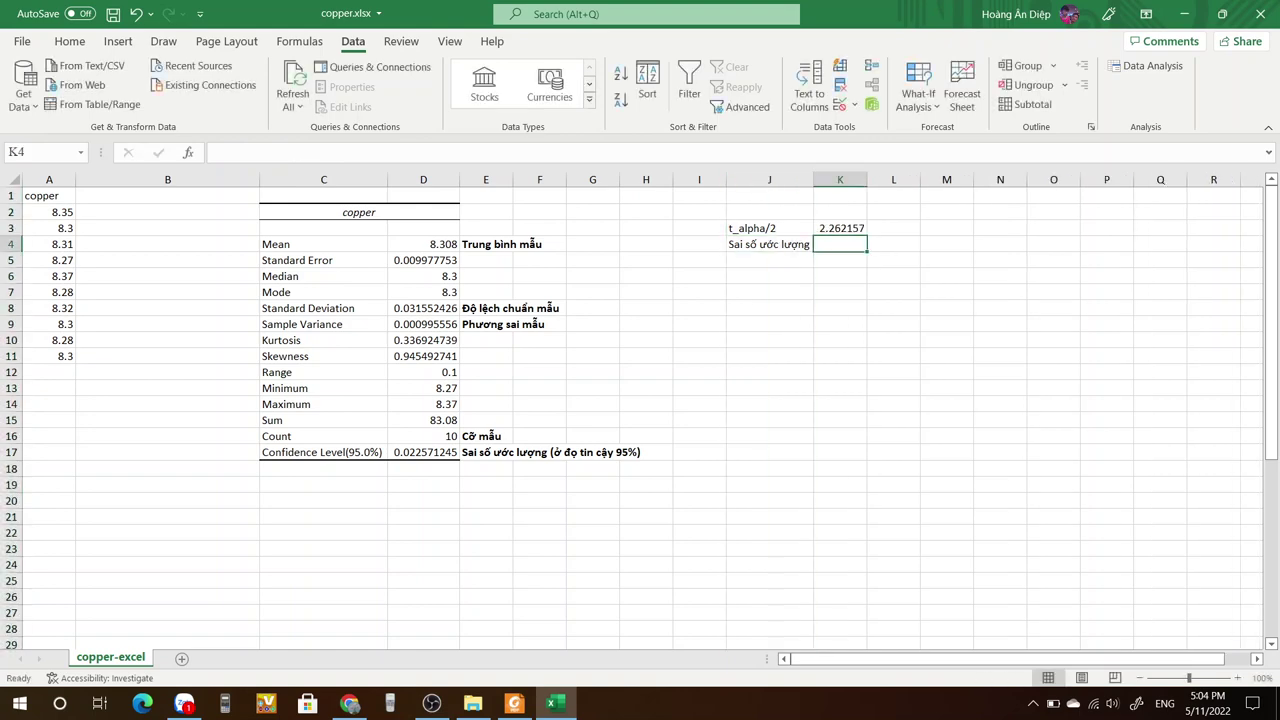
type("=")
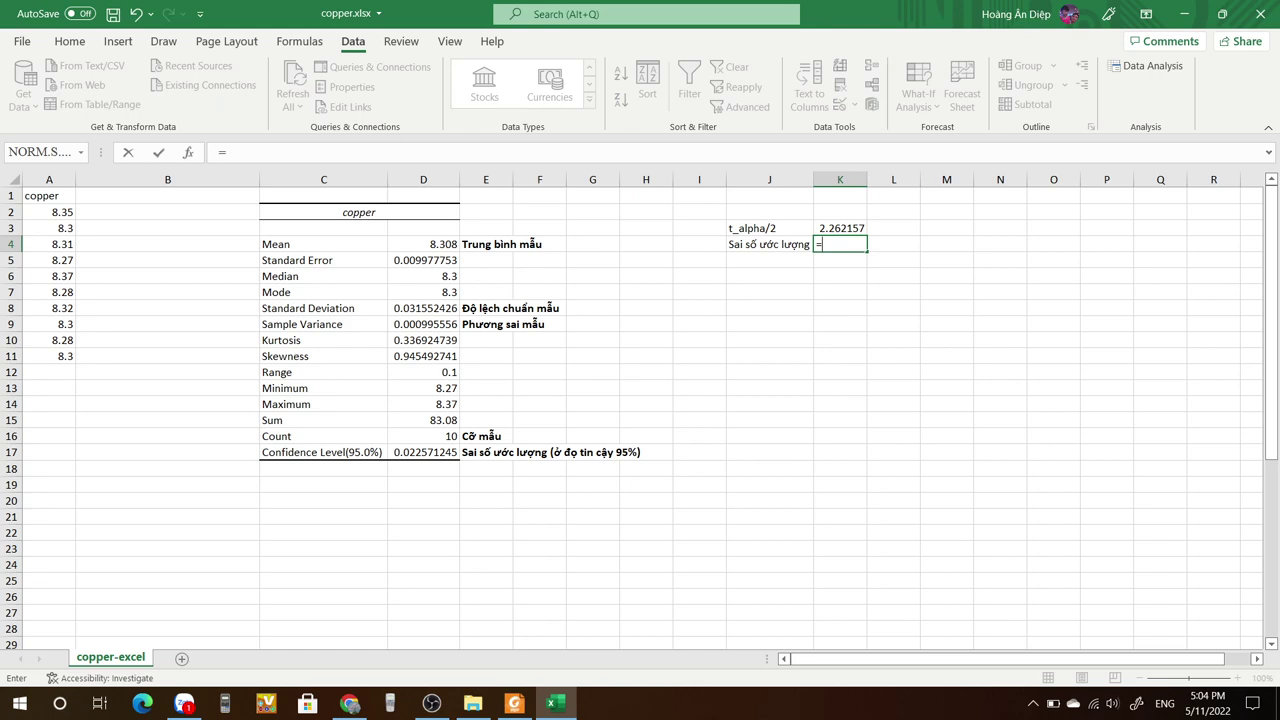
left_click(840, 228)
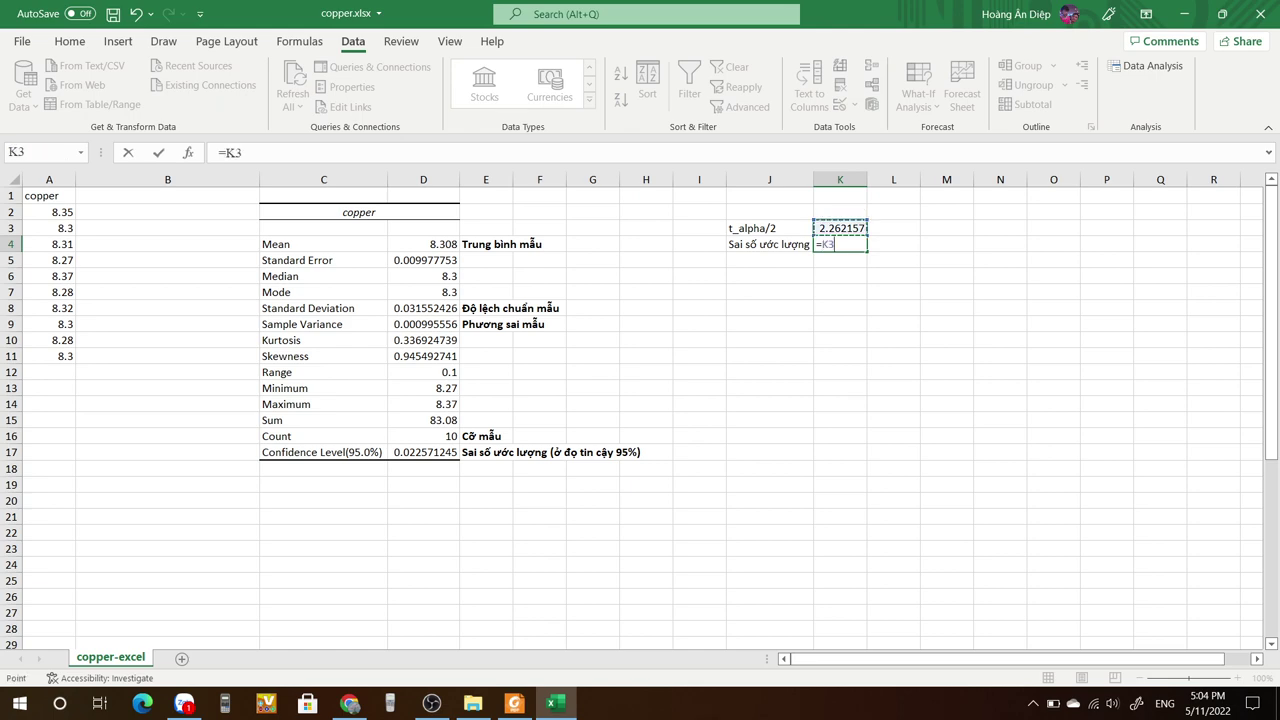
type("*")
left_click(424, 308)
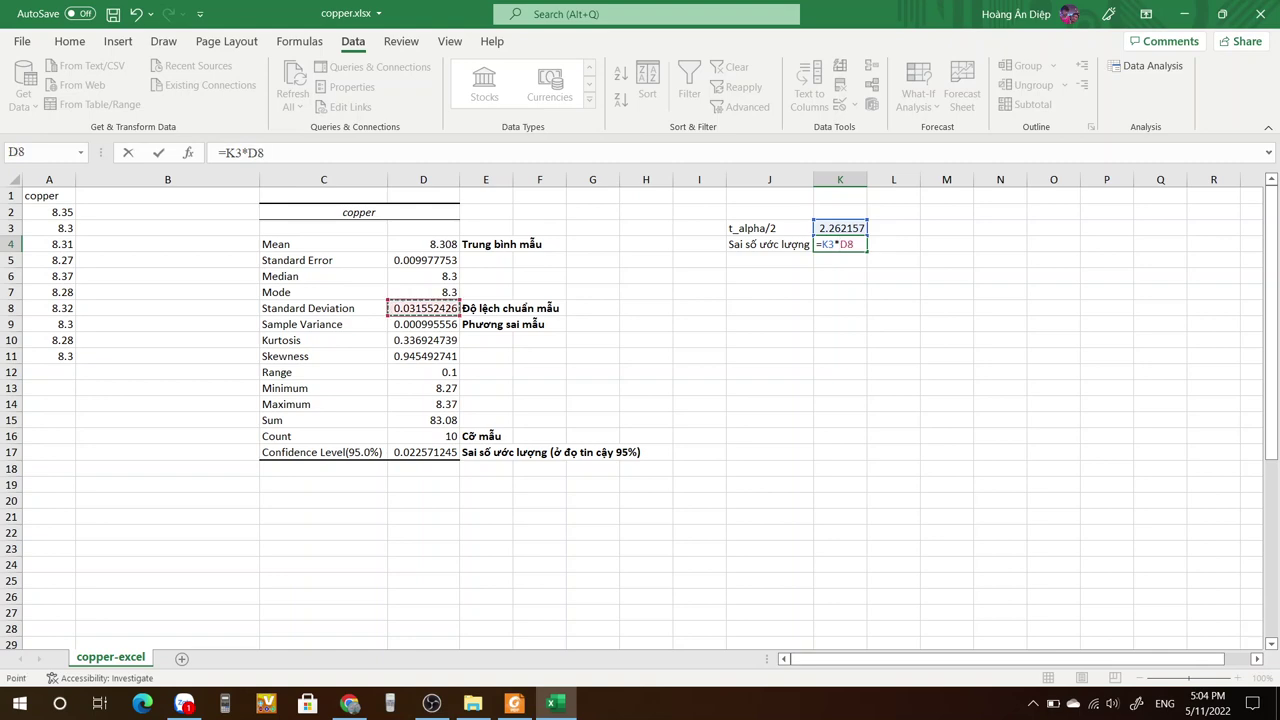
type("/sqrt")
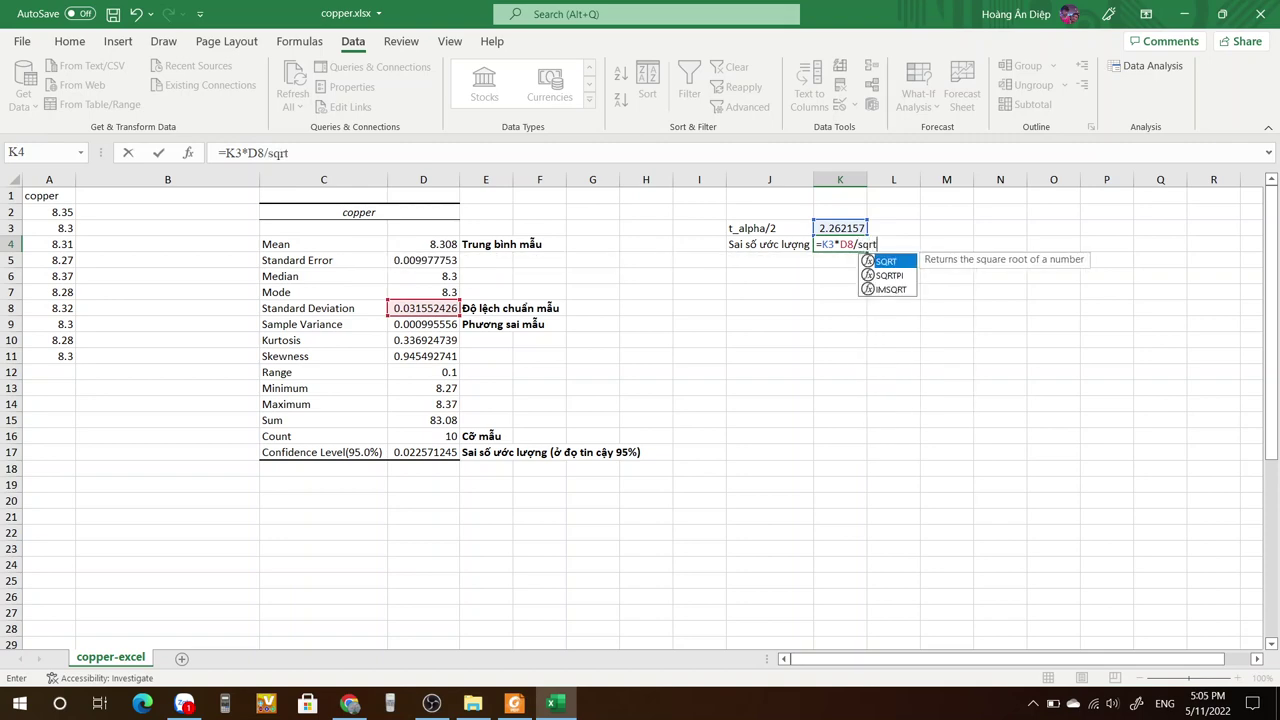
type(")")
key("BackSpace")
type("(")
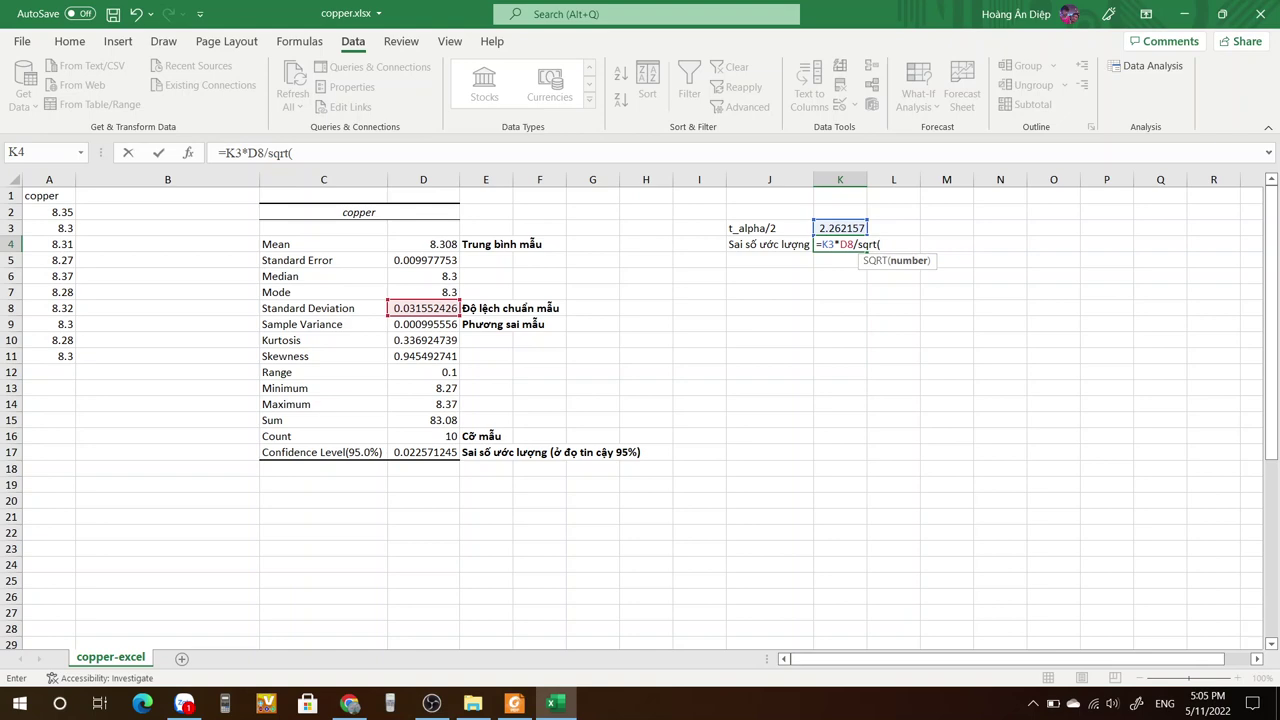
left_click(424, 436)
type(")")
key("Return")
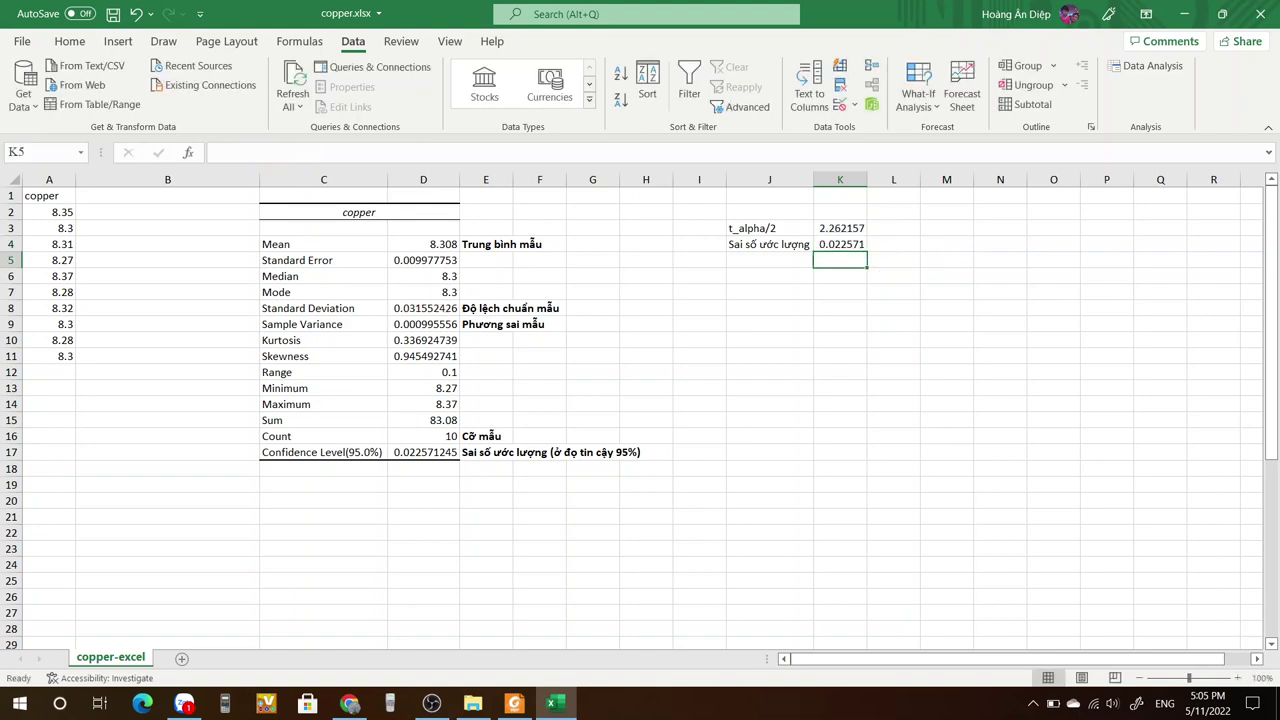
left_click(840, 244)
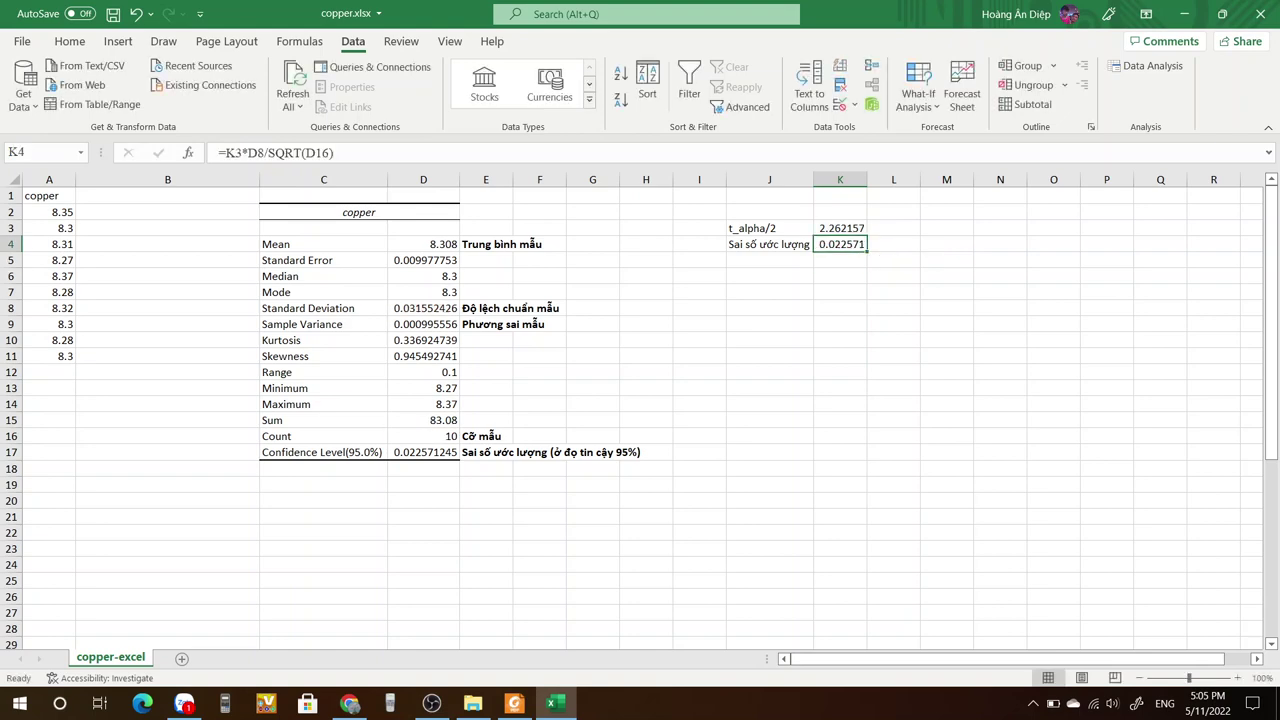
Reduce the Confidence Level value in D17 to six decimal places.
left_click(424, 452)
left_click(70, 42)
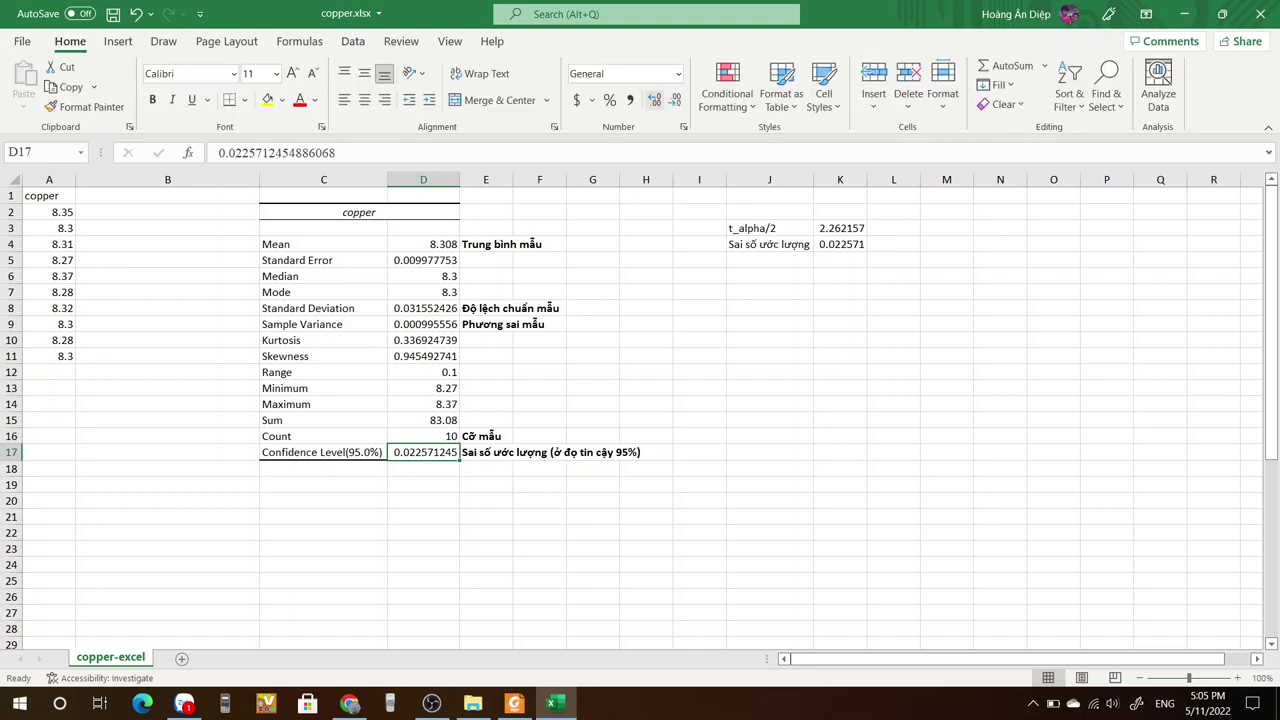
left_click(675, 100)
left_click(675, 100)
left_click(675, 100)
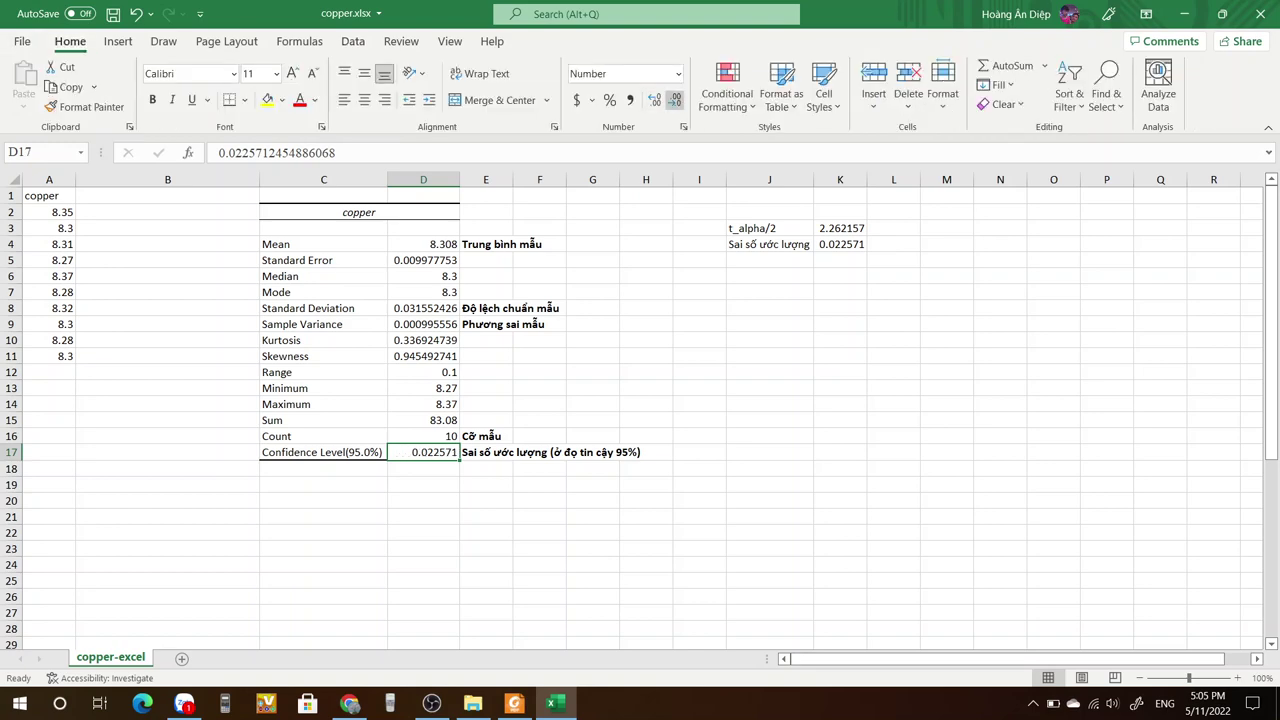
Round the Confidence Level value in D17 and the margin of error in K4 to four decimal places and bold both.
left_click(675, 100)
left_click(675, 100)
left_click(840, 244)
left_click(675, 100)
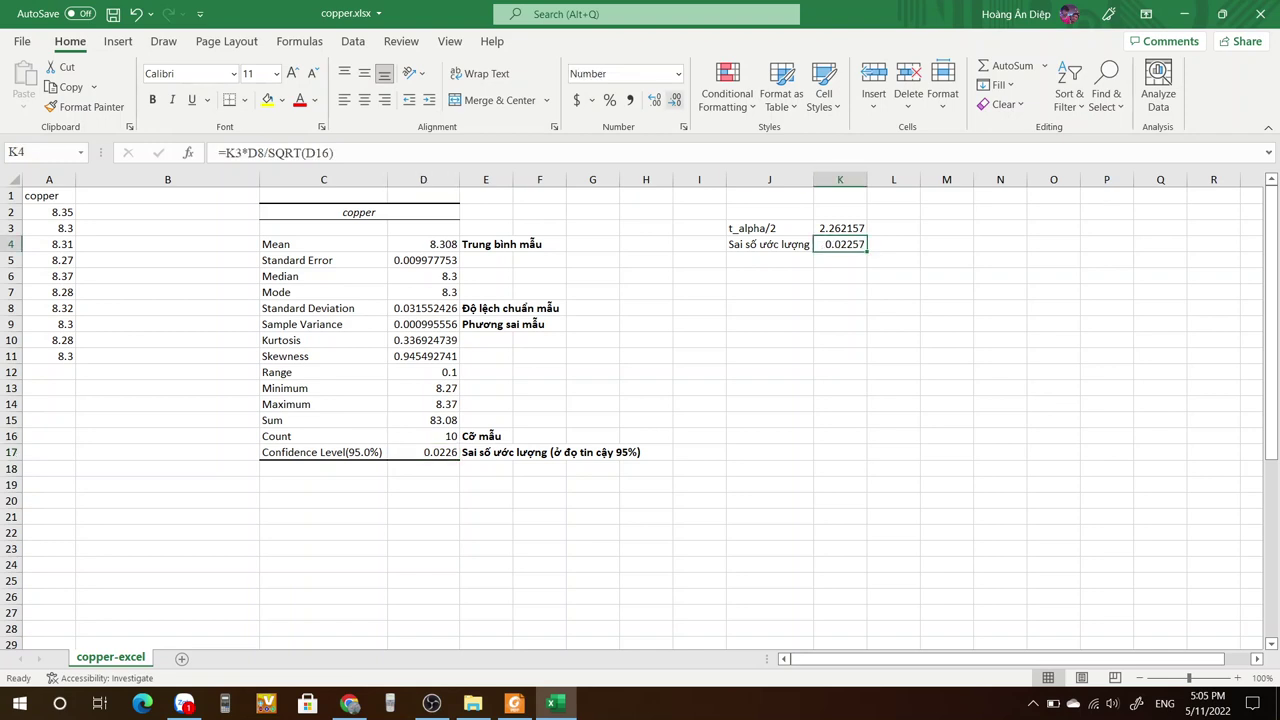
left_click(675, 100)
key("ctrl+b")
left_click(424, 452)
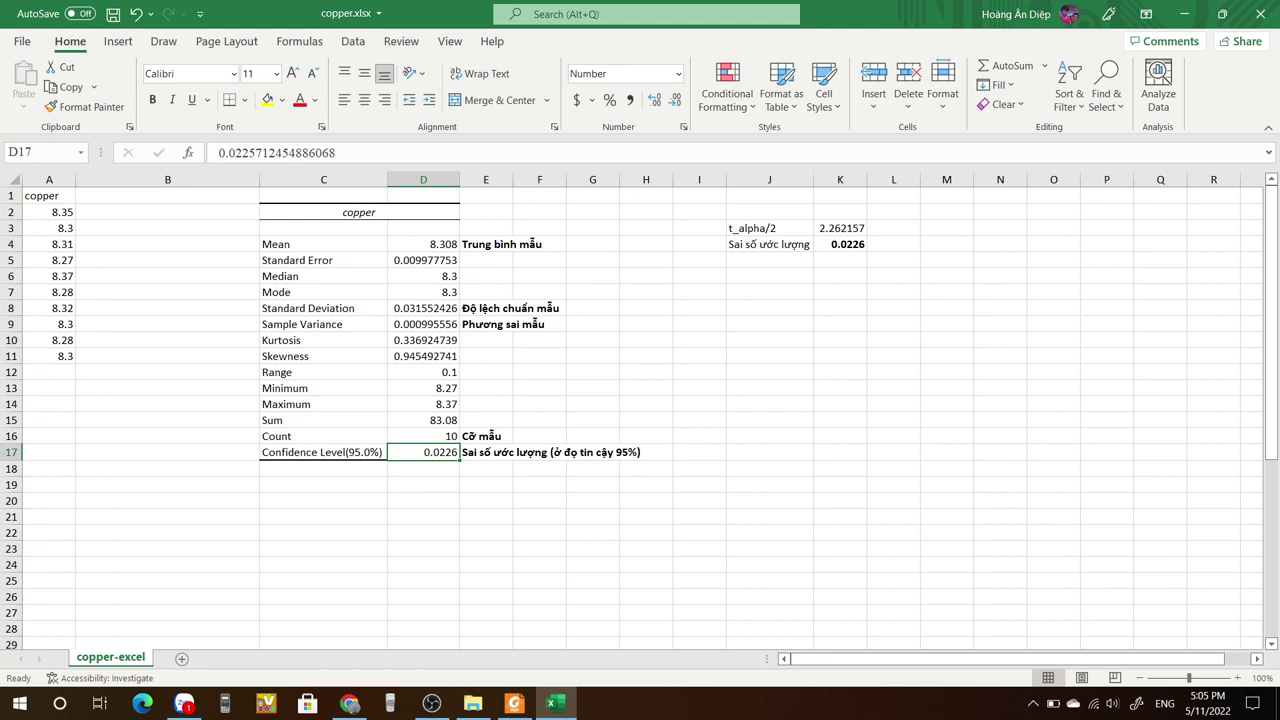
key("ctrl+b")
Label J5 as "Khoảng ước lượng" and fit column J to its text.
left_click(769, 260)
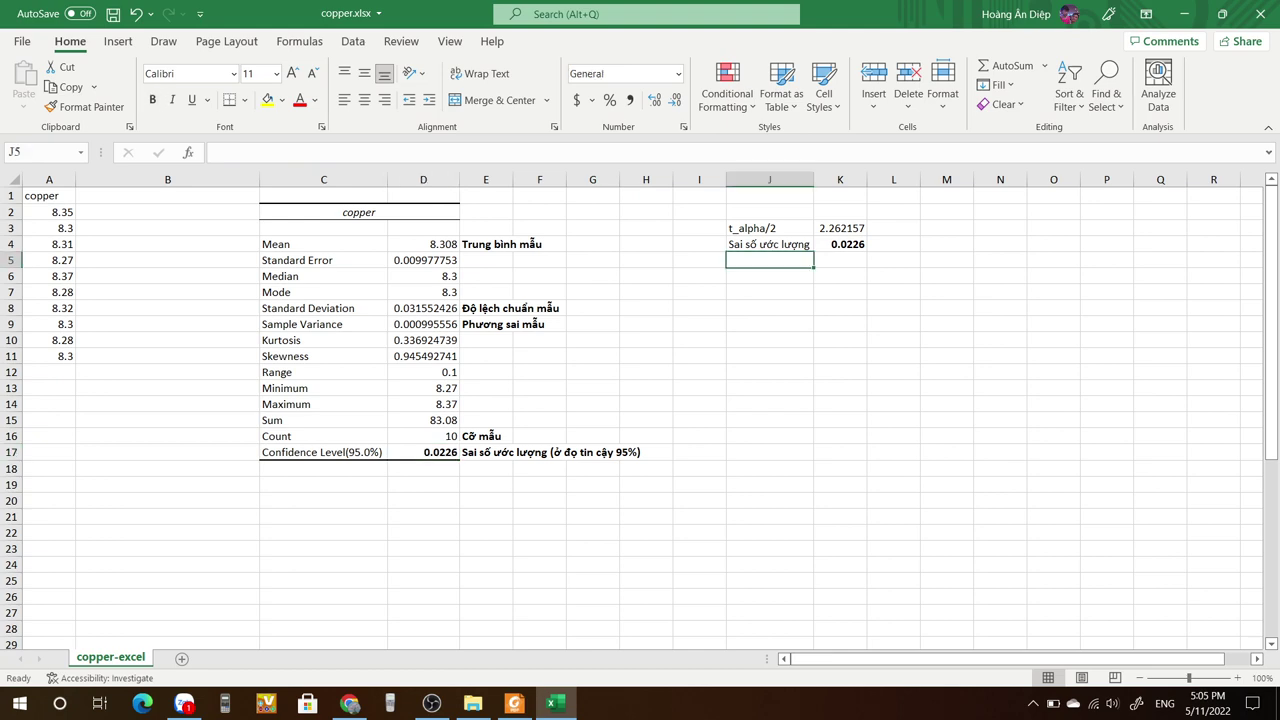
type("Khoang")
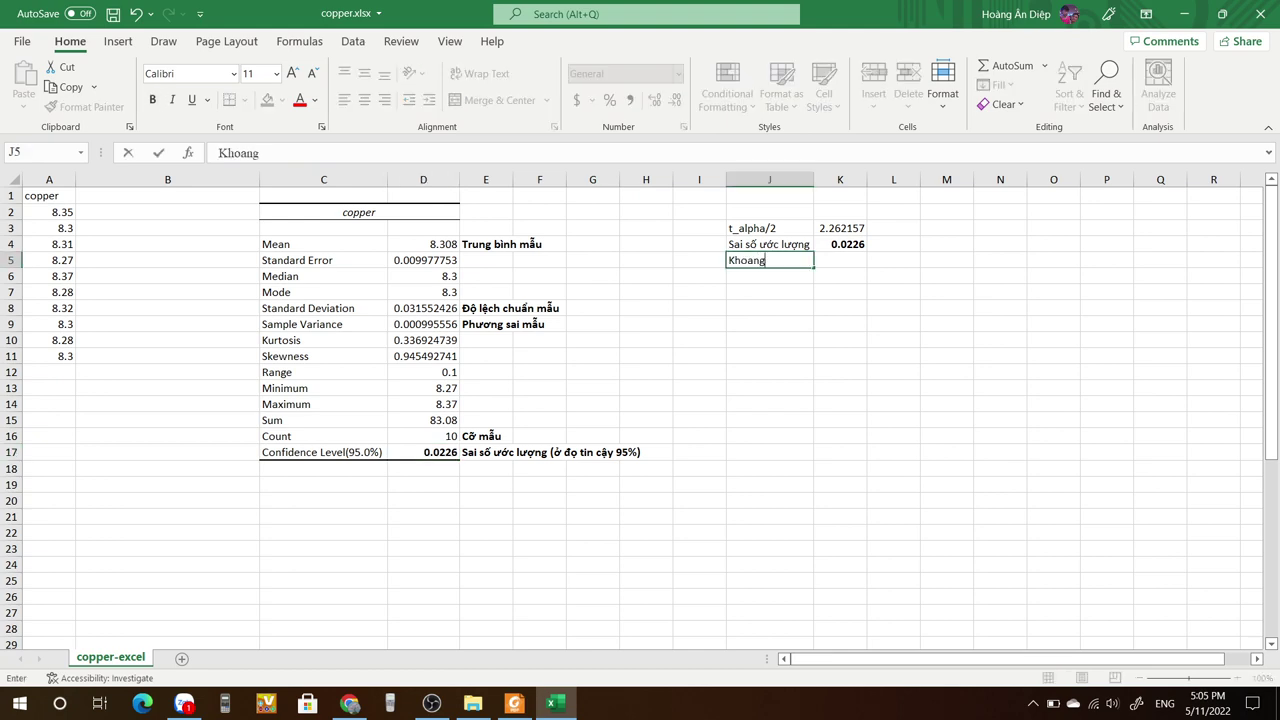
type(" uocws luongw")
key("Tab")
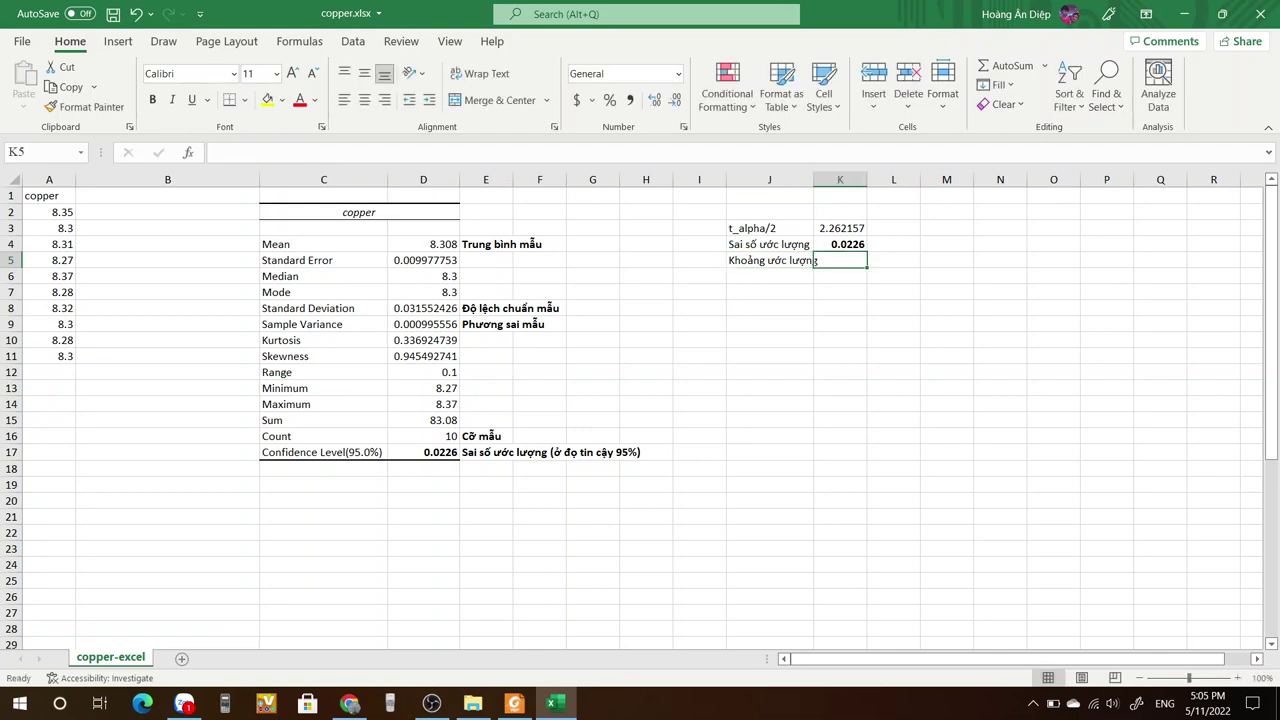
double_click(813, 180)
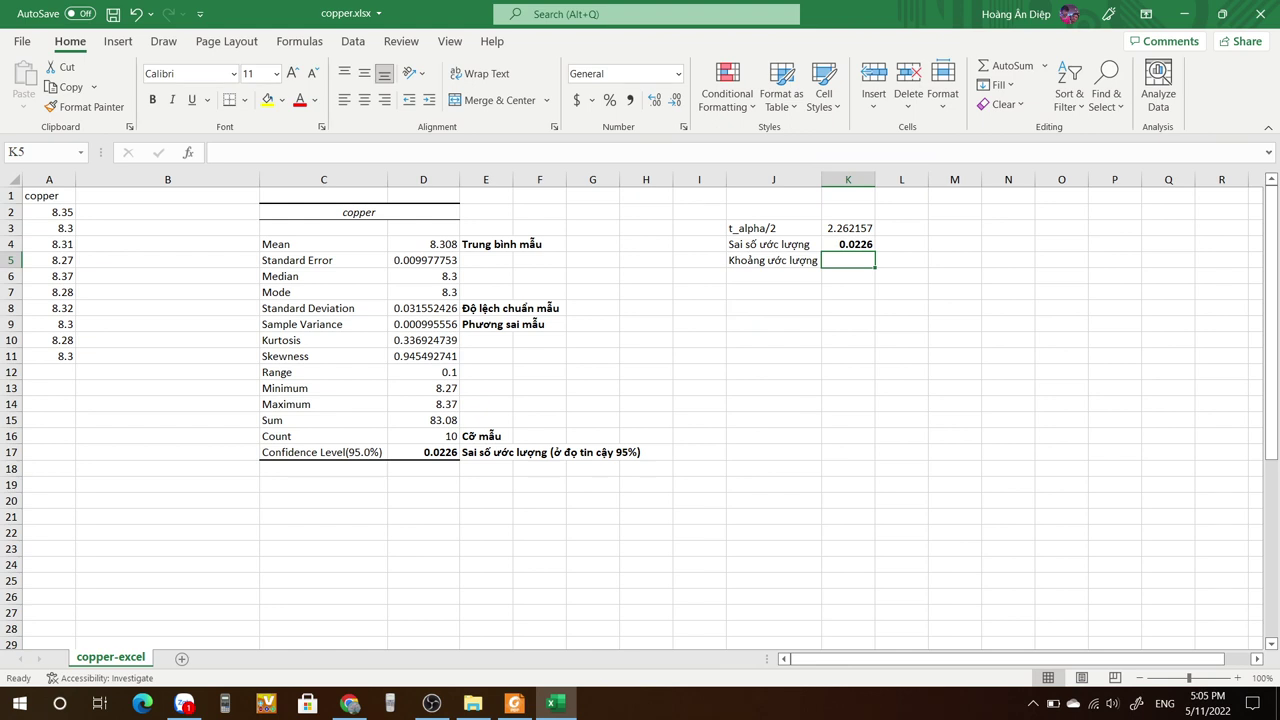
Calculate the lower bound of the interval in K5 with the formula =D4-K4.
type("=")
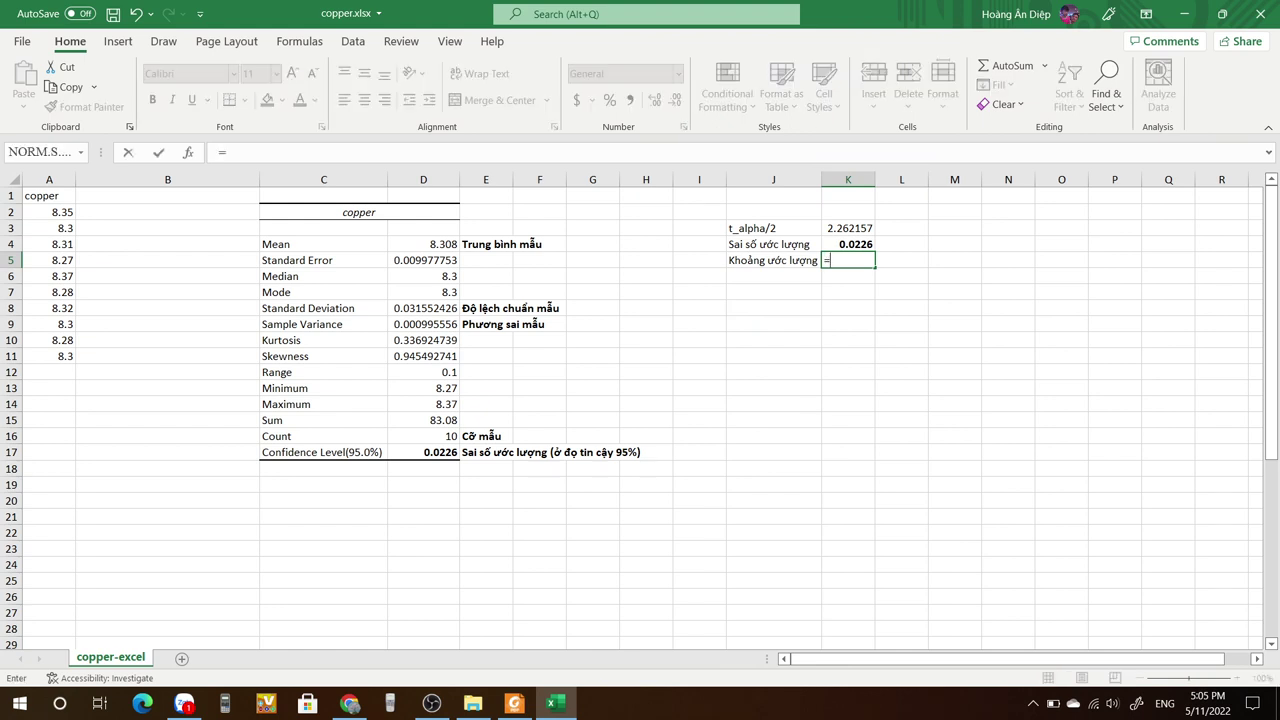
left_click(424, 244)
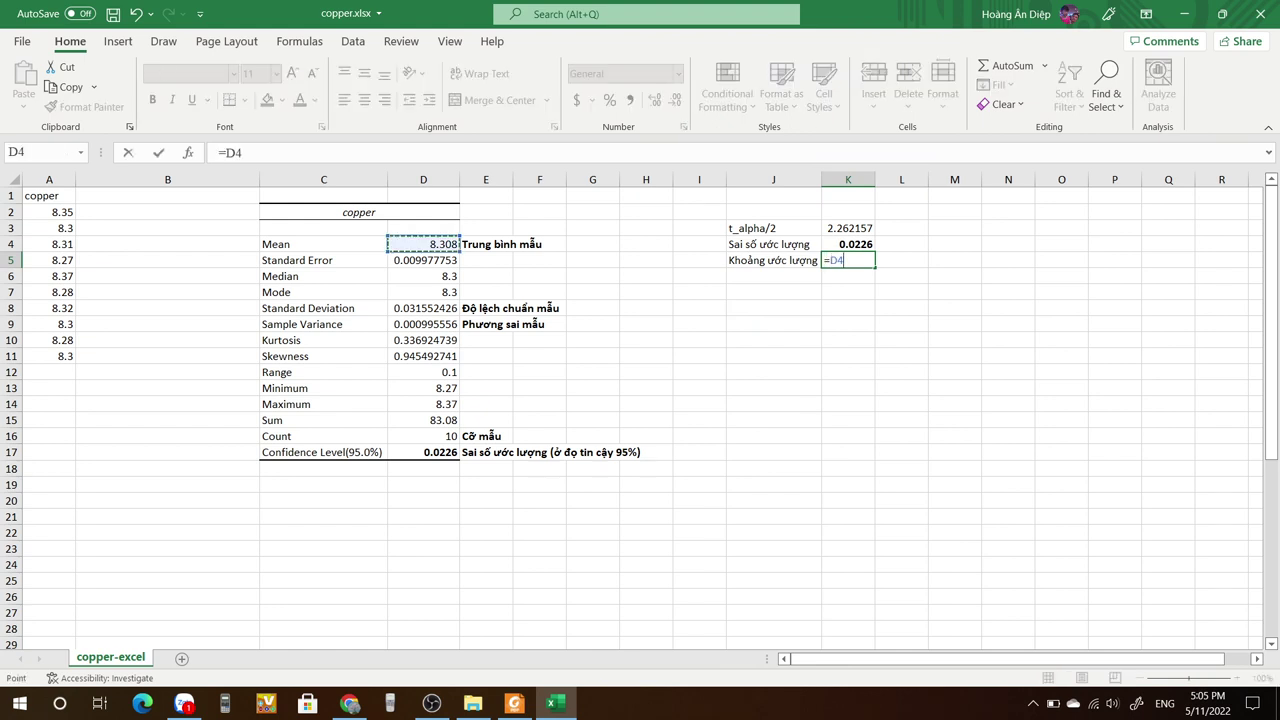
type("-K4")
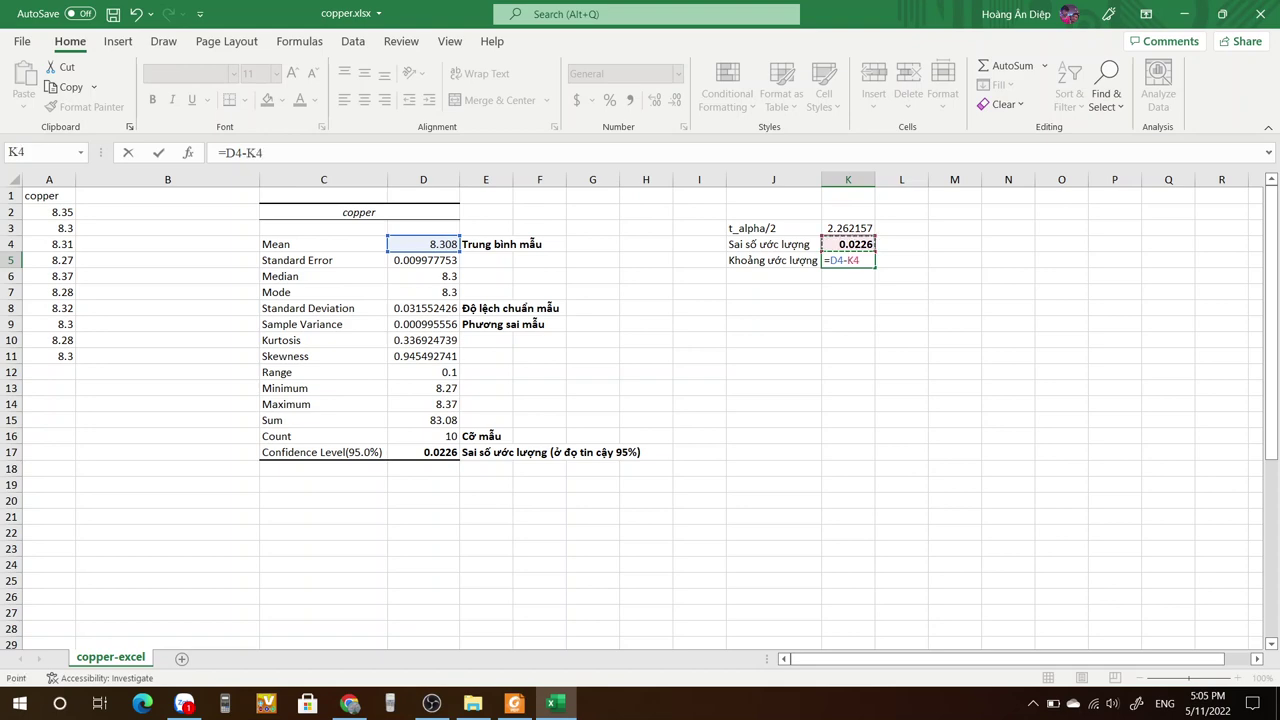
key("Return")
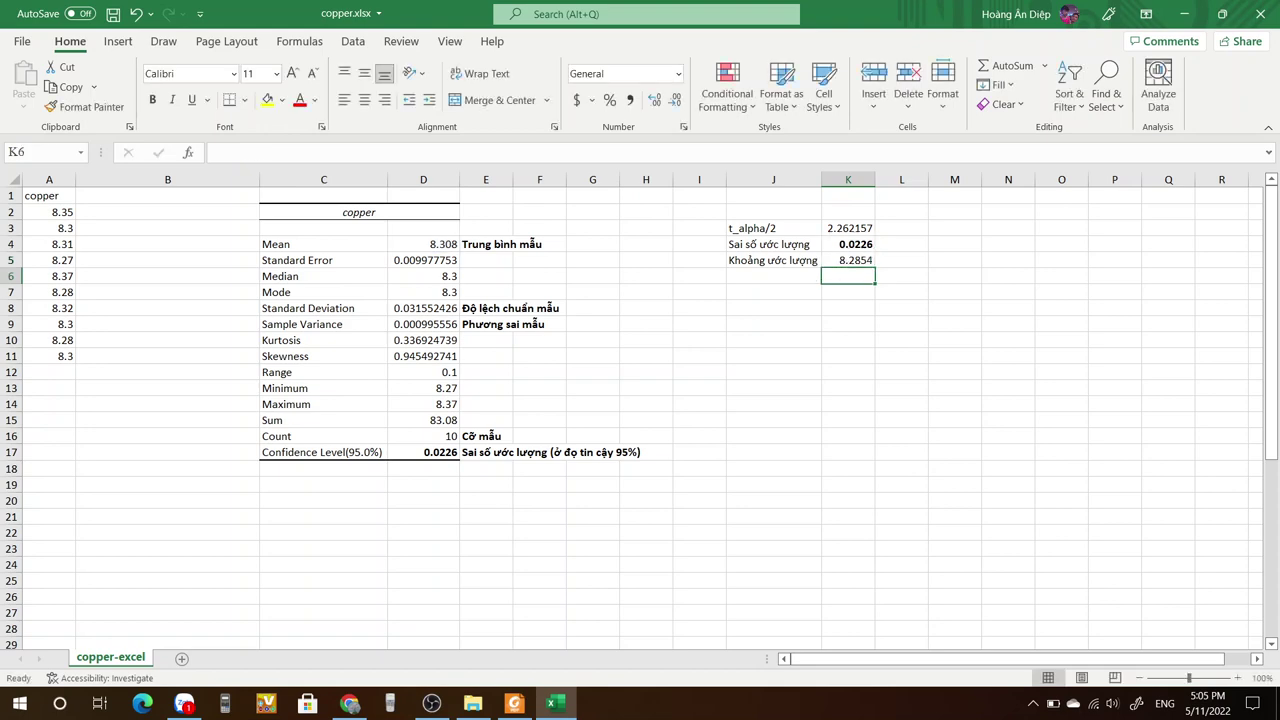
left_click(901, 260)
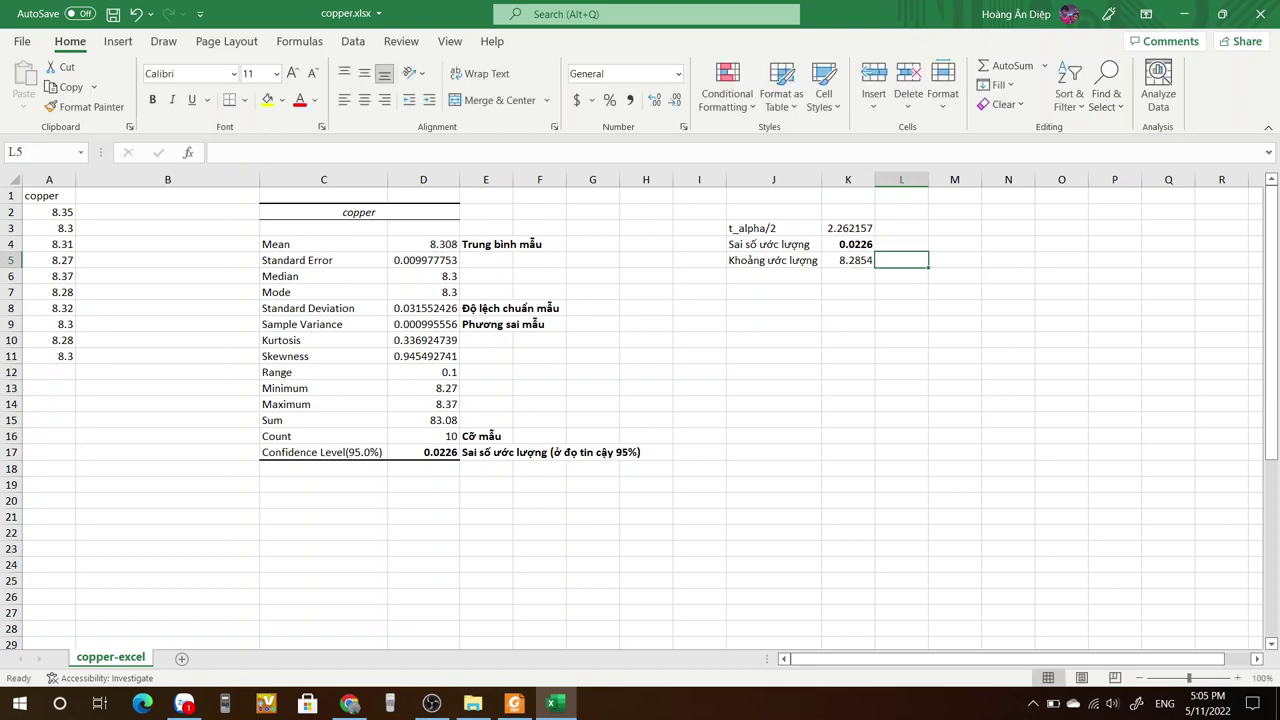
type("=")
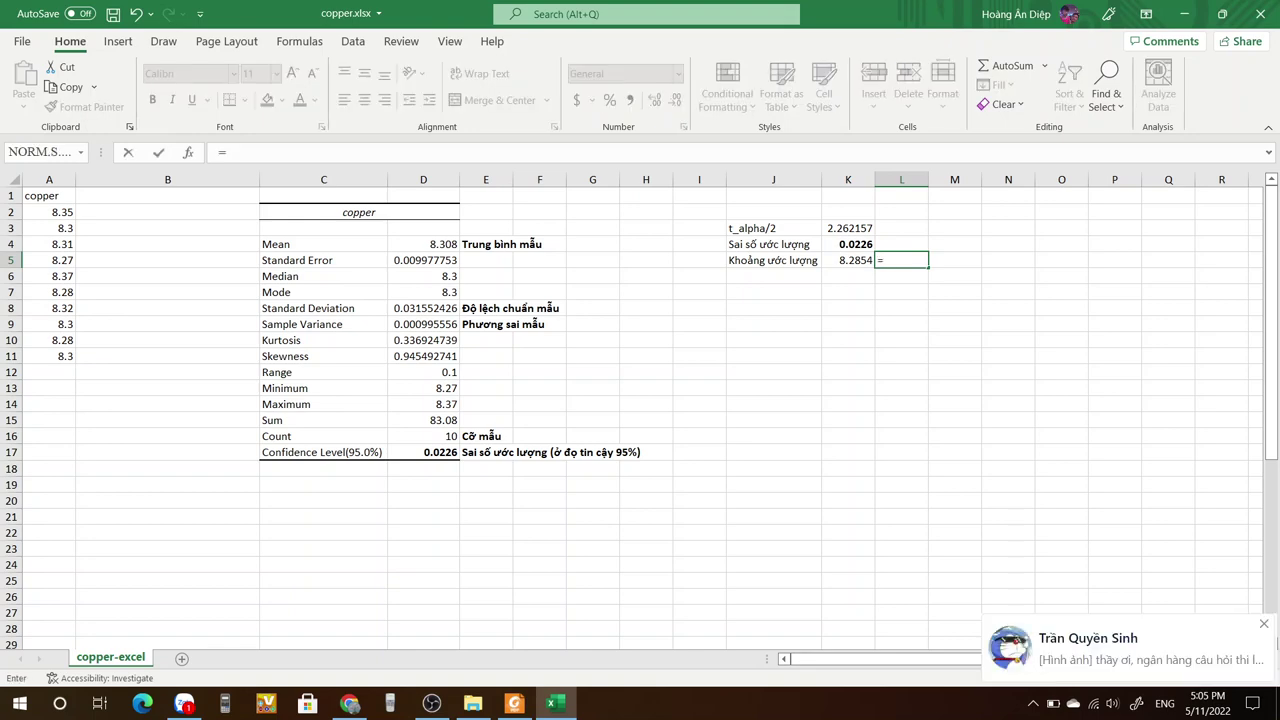
left_click(424, 244)
type("+e")
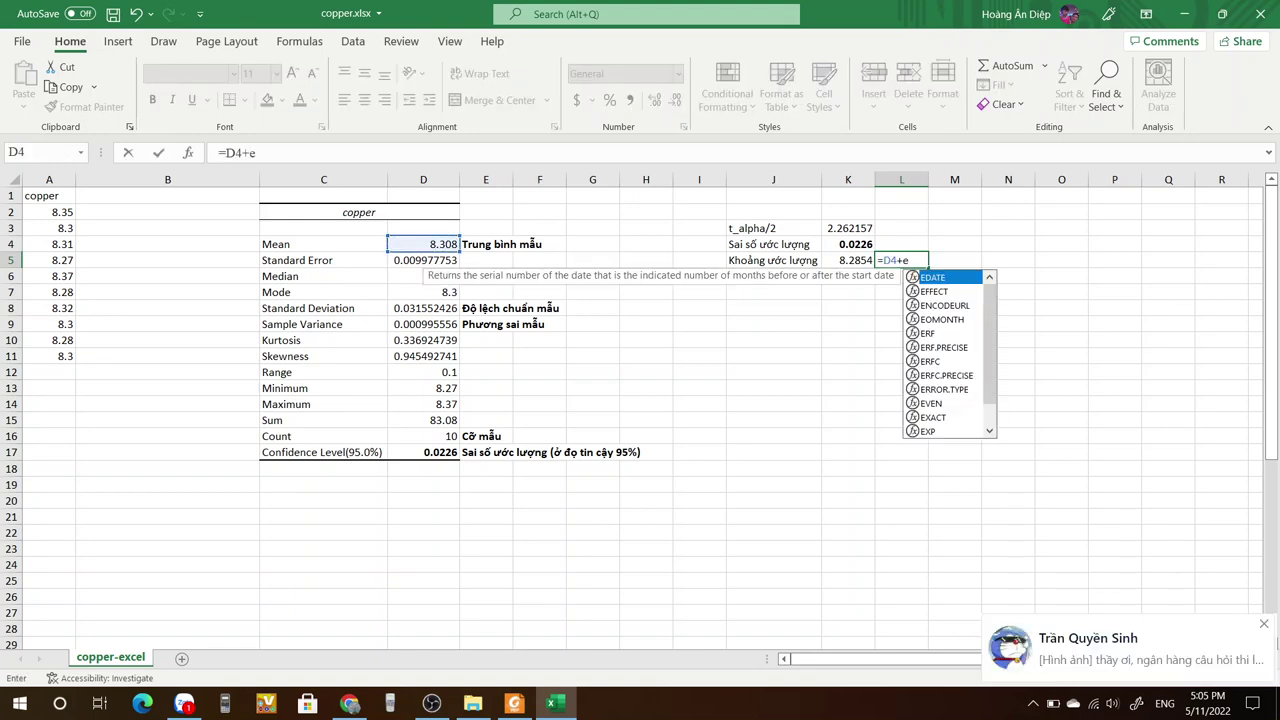
key("Return")
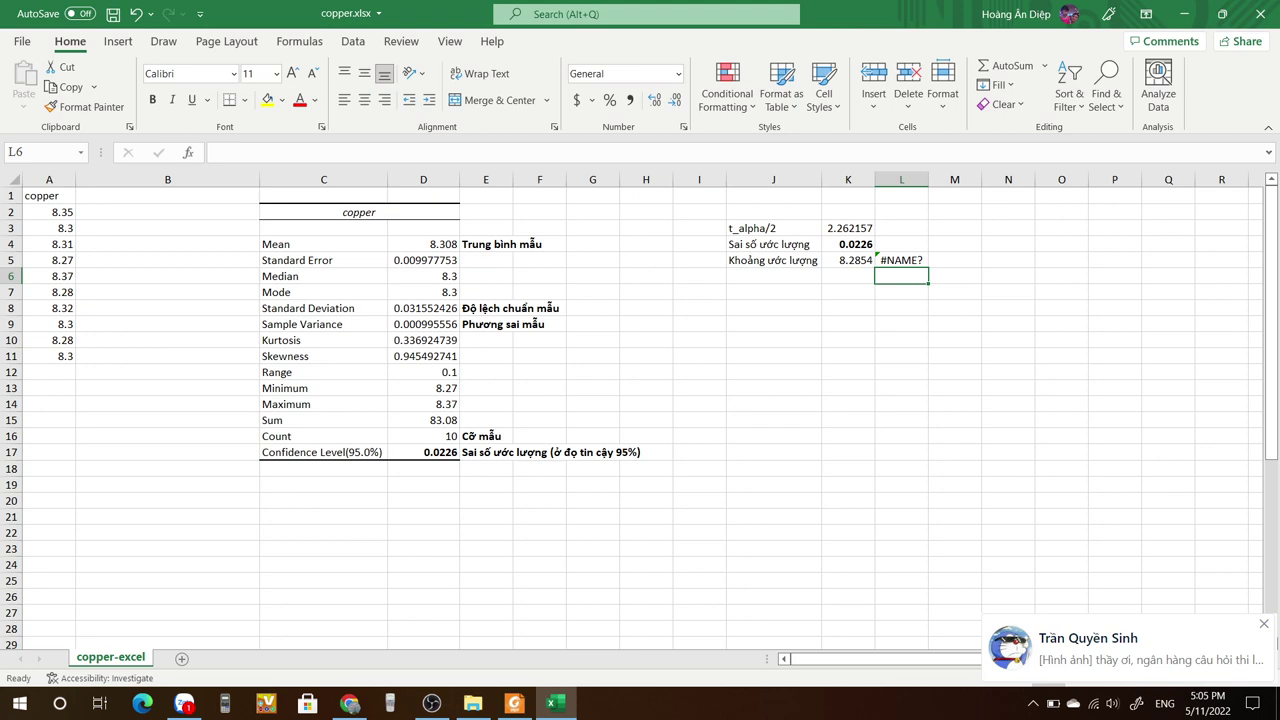
Calculate the upper bound of the interval in L5 with the formula =D4+K4 and bold K5:L5.
left_click(901, 260)
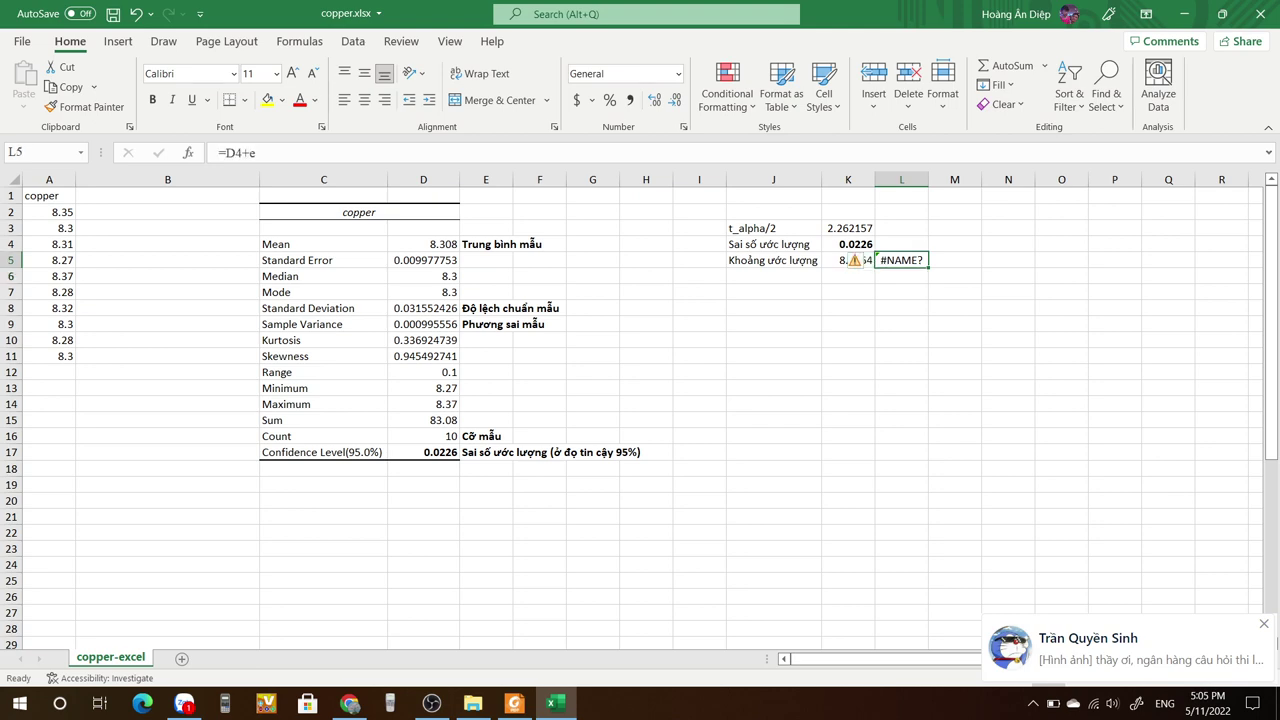
key("BackSpace")
type("=")
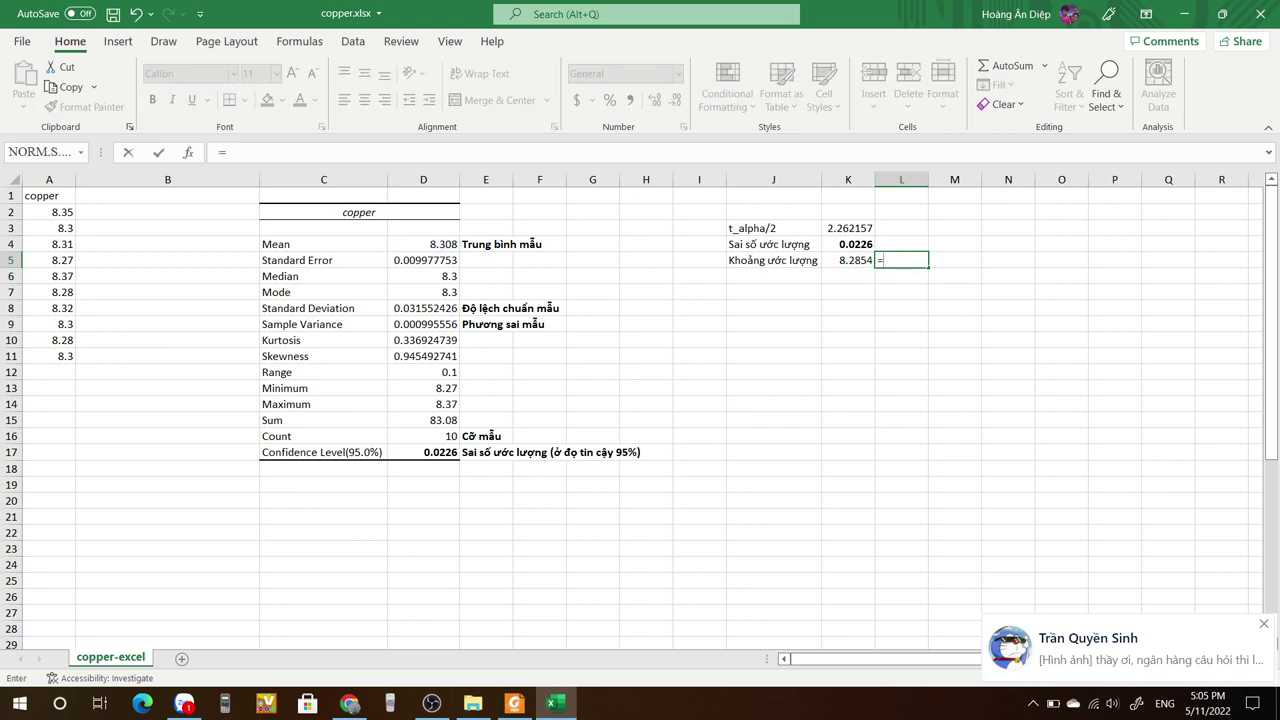
left_click(423, 244)
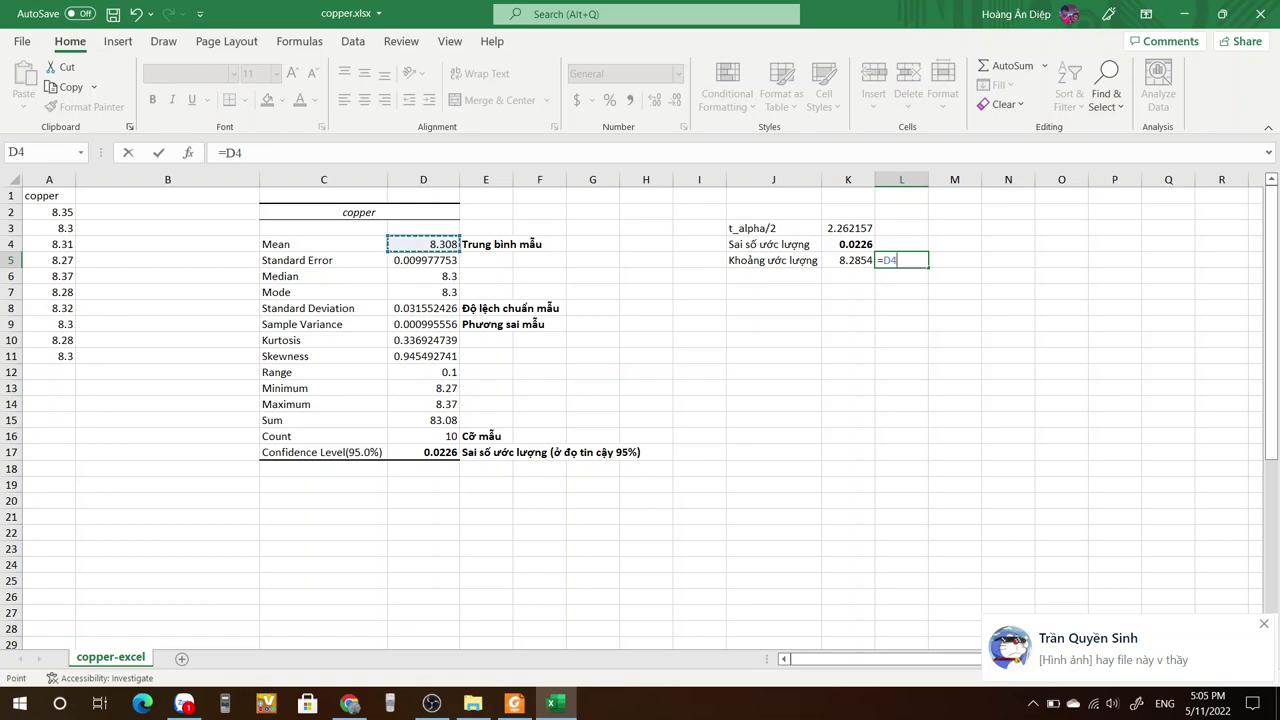
type("+K4")
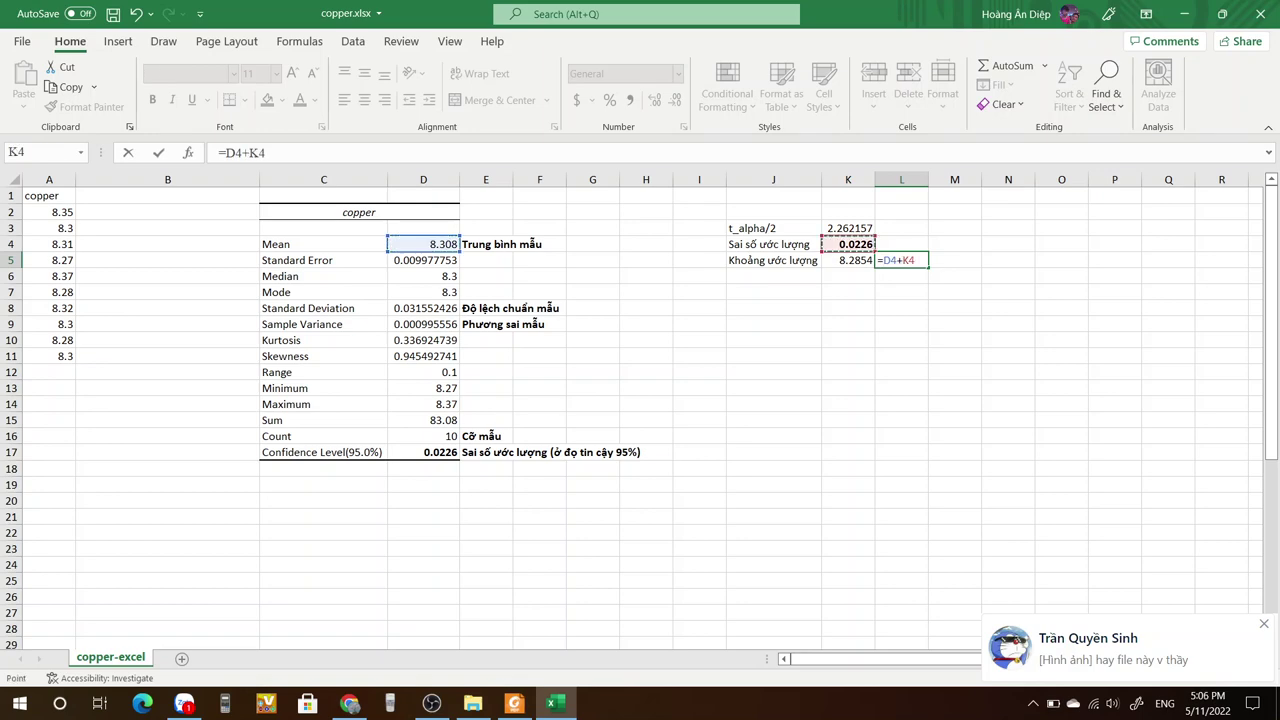
key("Return")
left_click_drag(848, 260, 902, 260)
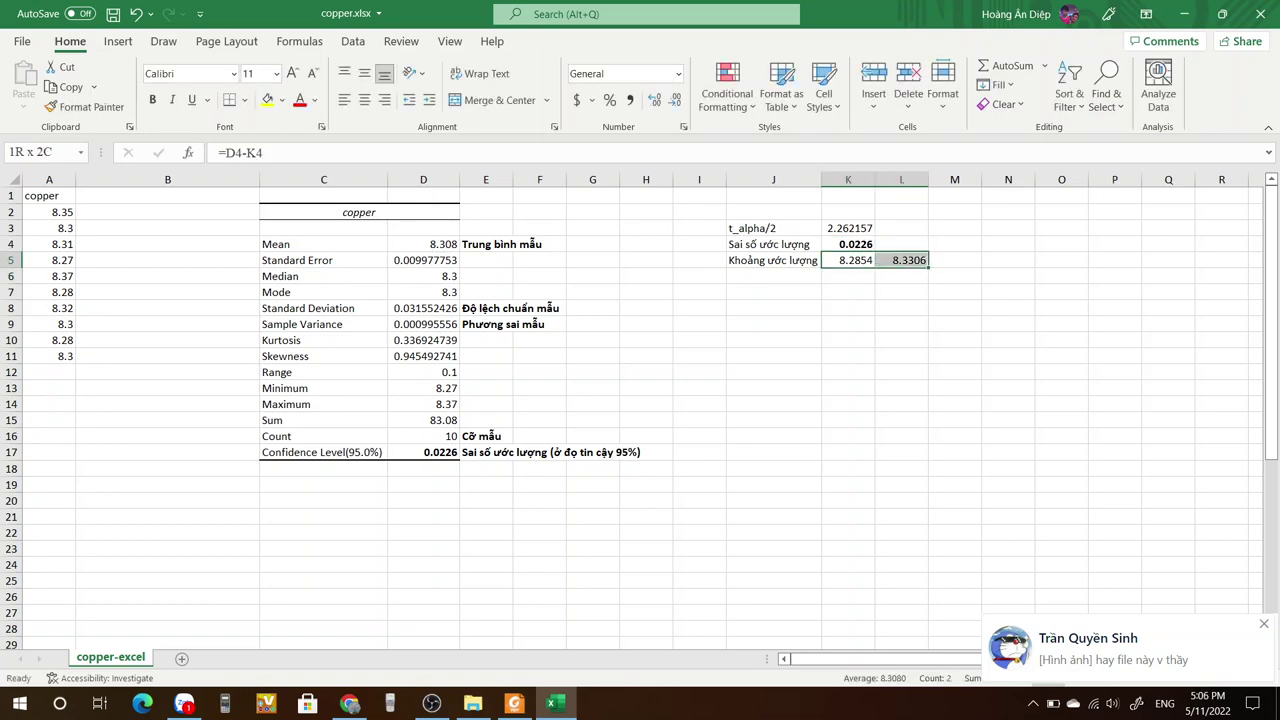
left_click(152, 100)
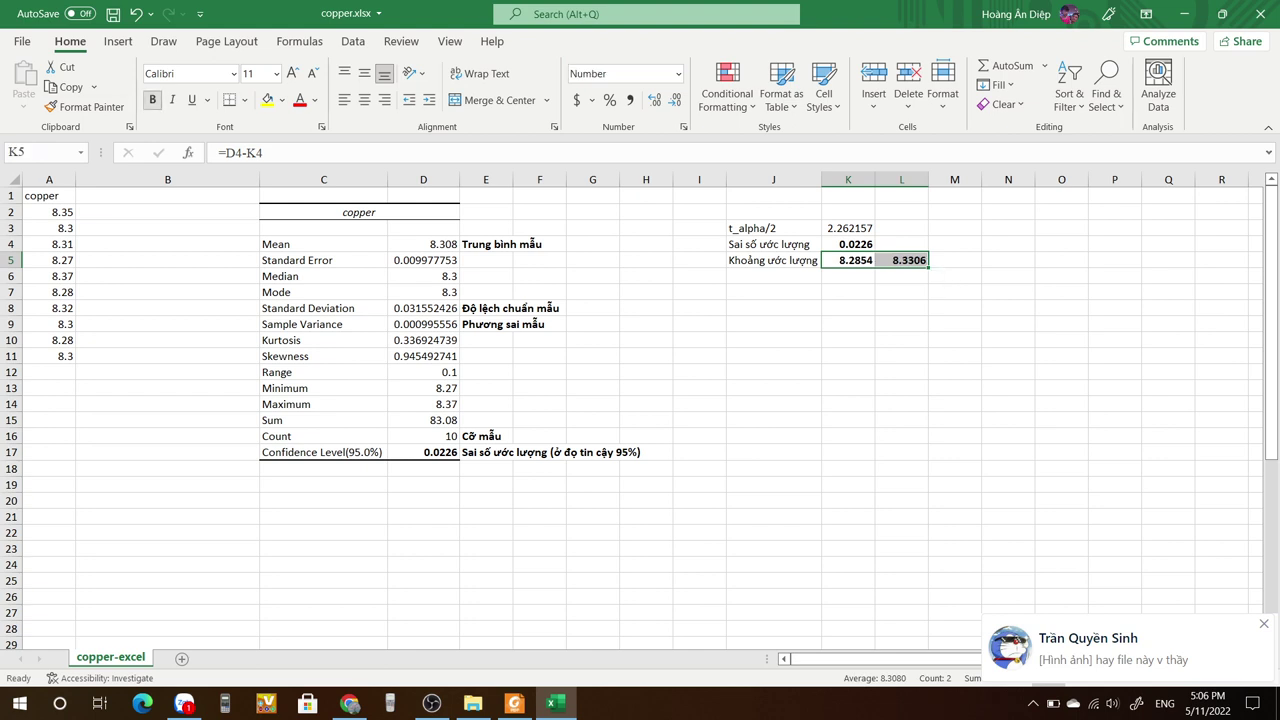
Start the interpretation text in J6 with "Hàm lượng đồng (copper".
left_click(774, 292)
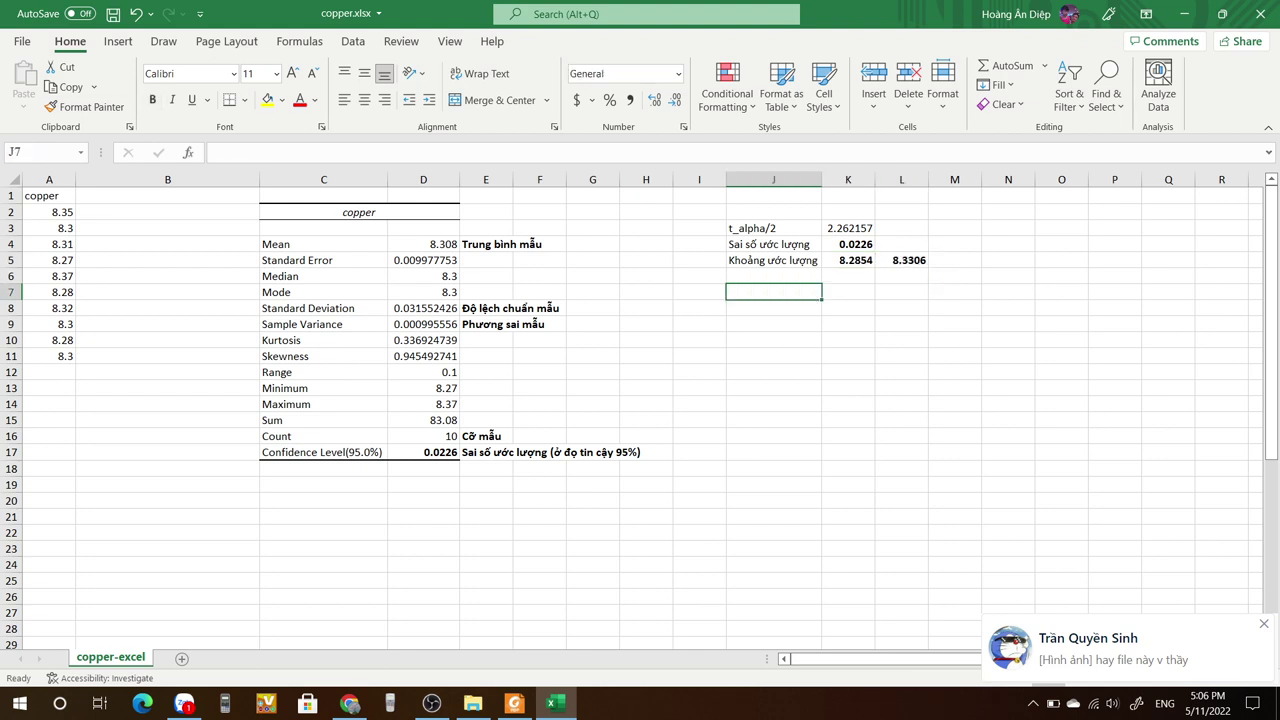
left_click(774, 276)
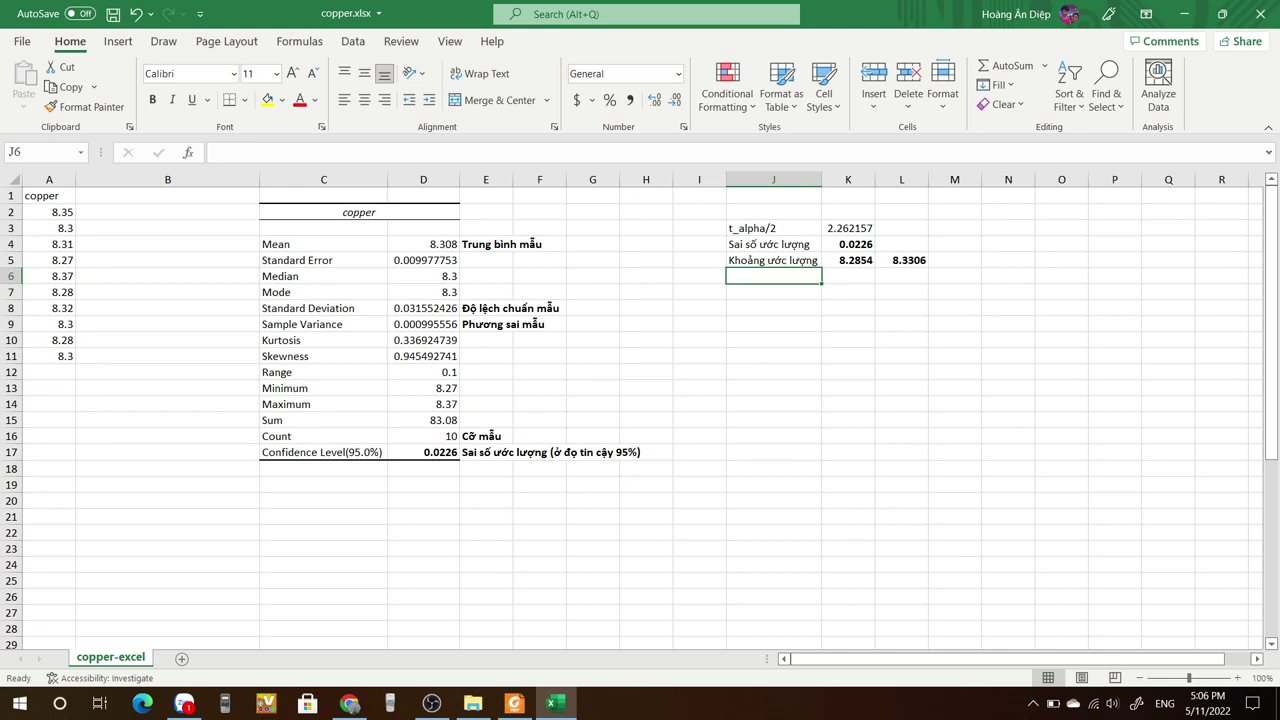
type("Hàm ")
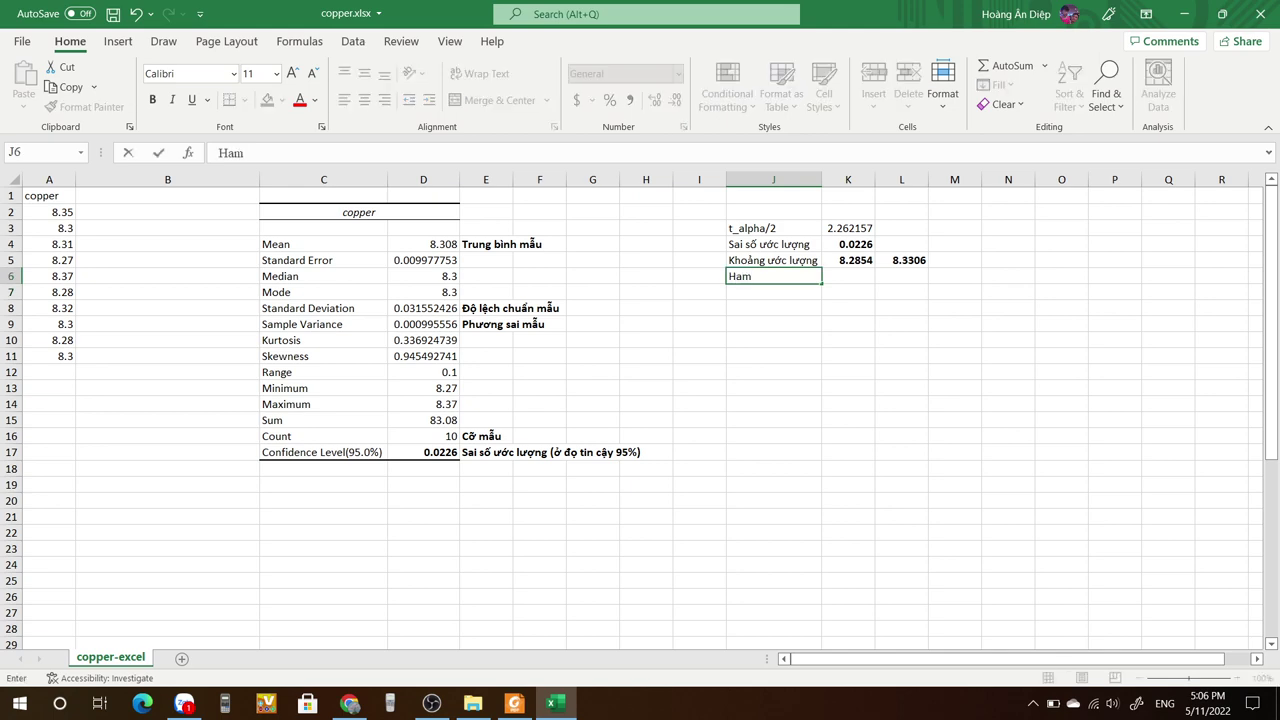
type("luong")
type("wj ddoong")
type(" (")
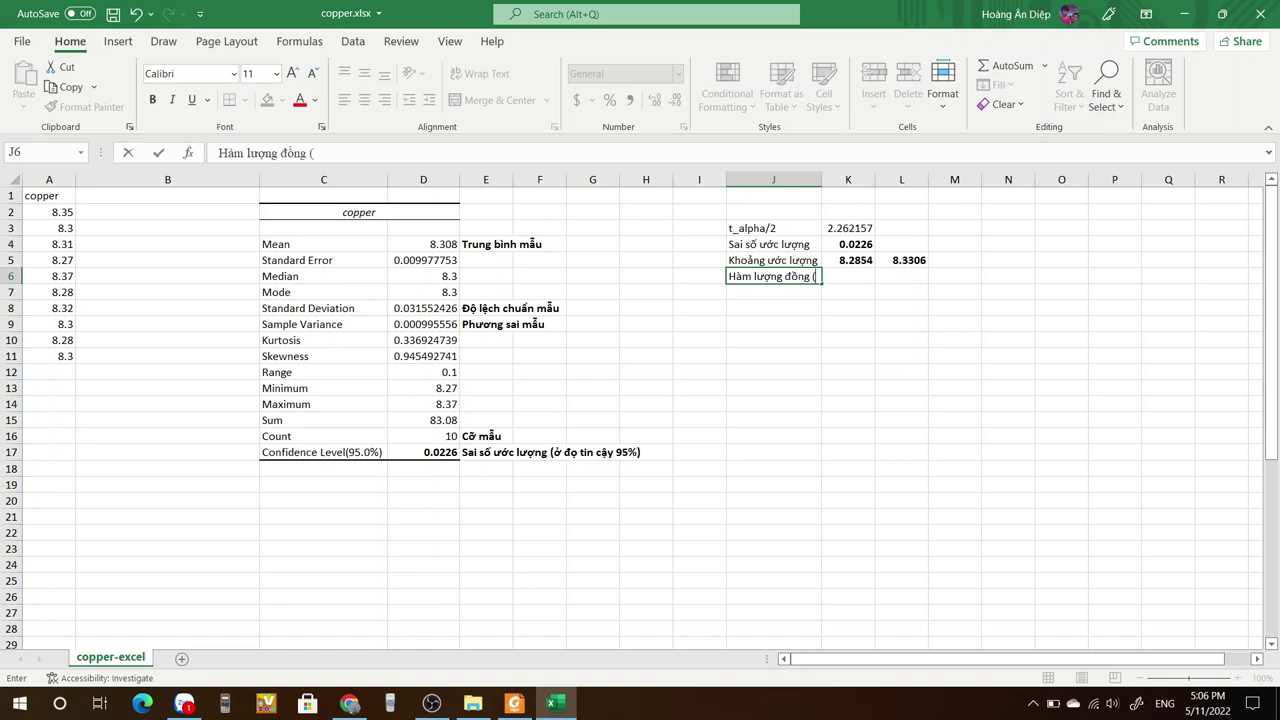
type("copper")
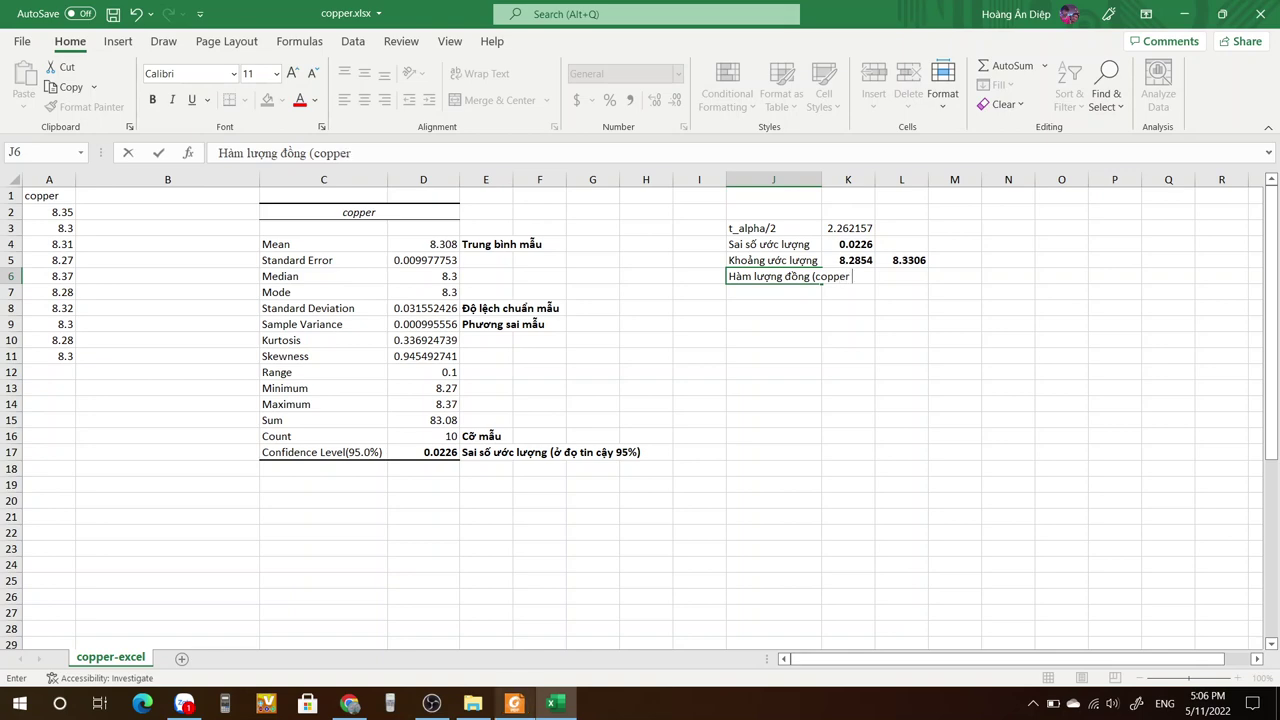
Look up the wording of question 1b in Foxit Reader, then complete the J6 text in Excel with "concentration) từ 8.2854 đến 8.3306".
left_click(514, 703)
scroll(650, 400, "down", 10)
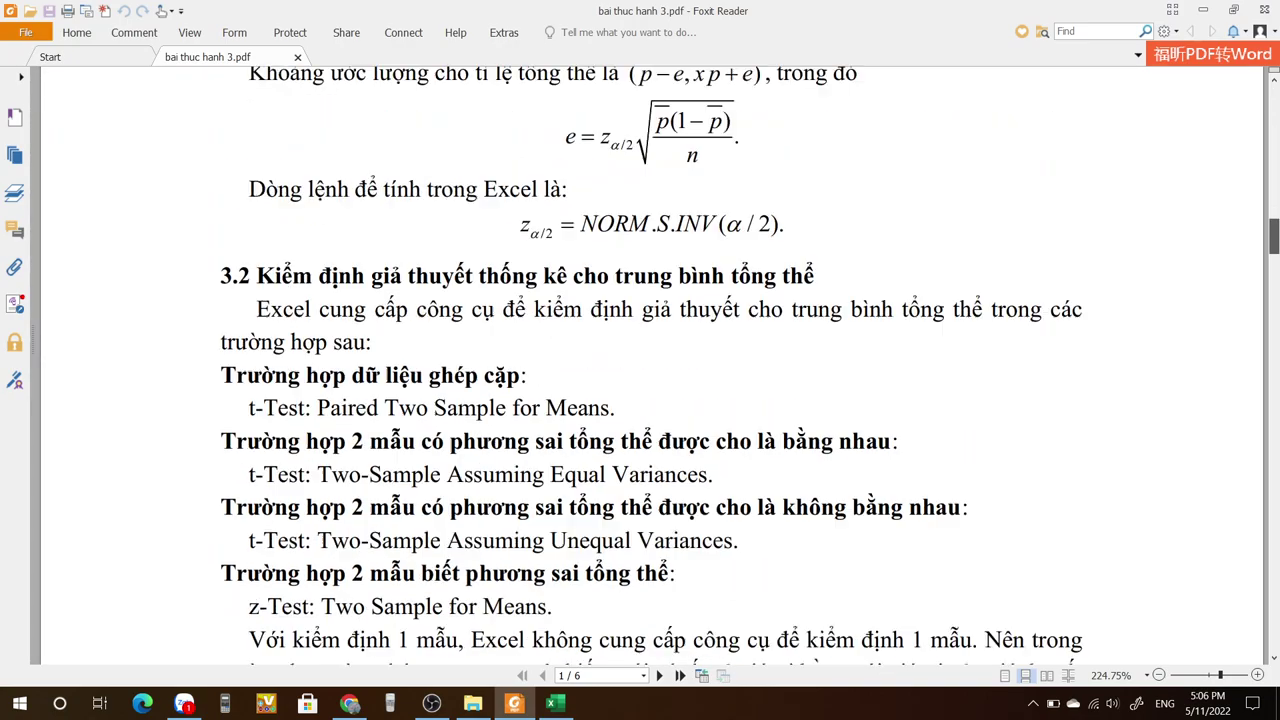
scroll(650, 400, "up", 5)
scroll(650, 400, "down", 6)
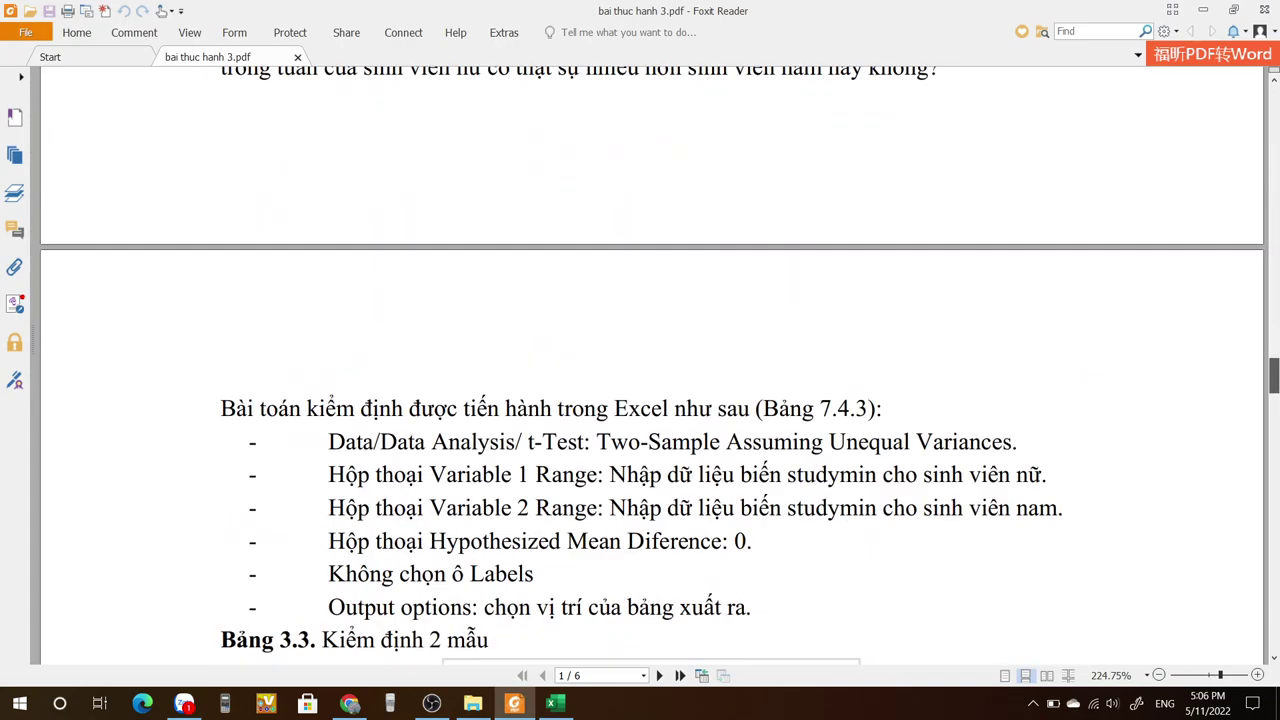
scroll(650, 400, "down", 15)
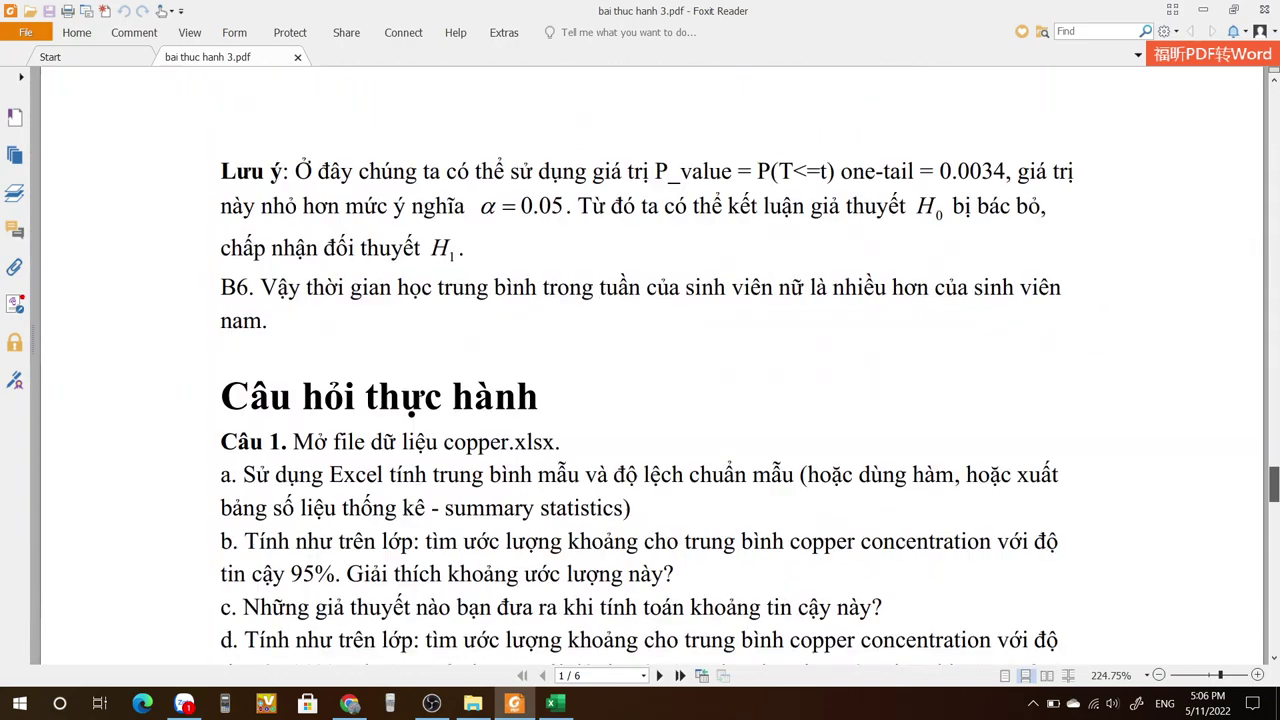
scroll(650, 400, "up", 1)
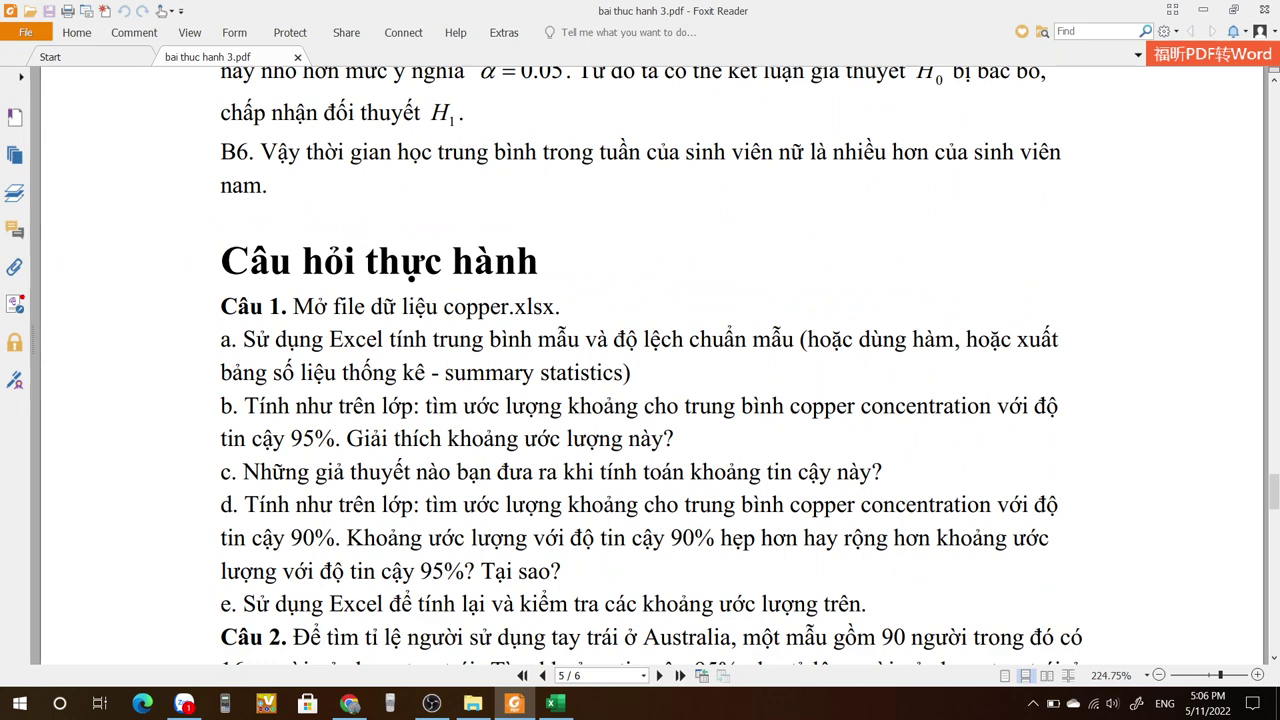
key("alt+Tab")
type("con")
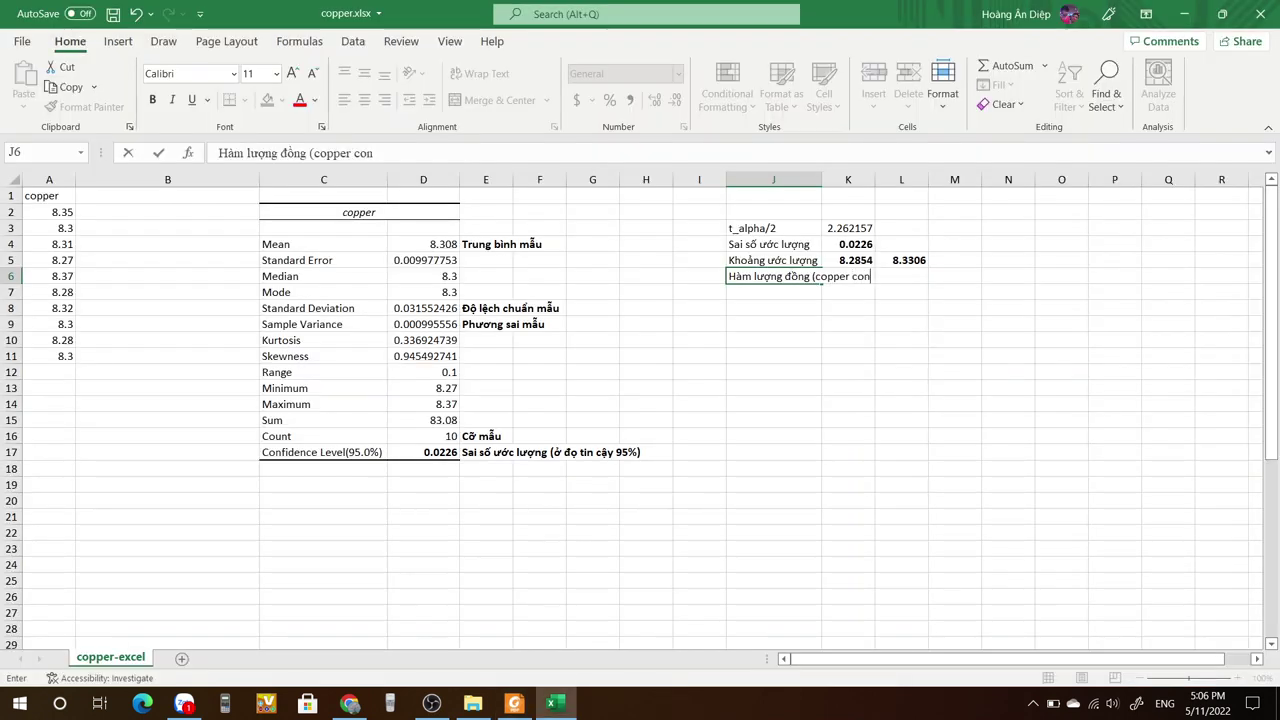
type("centratio")
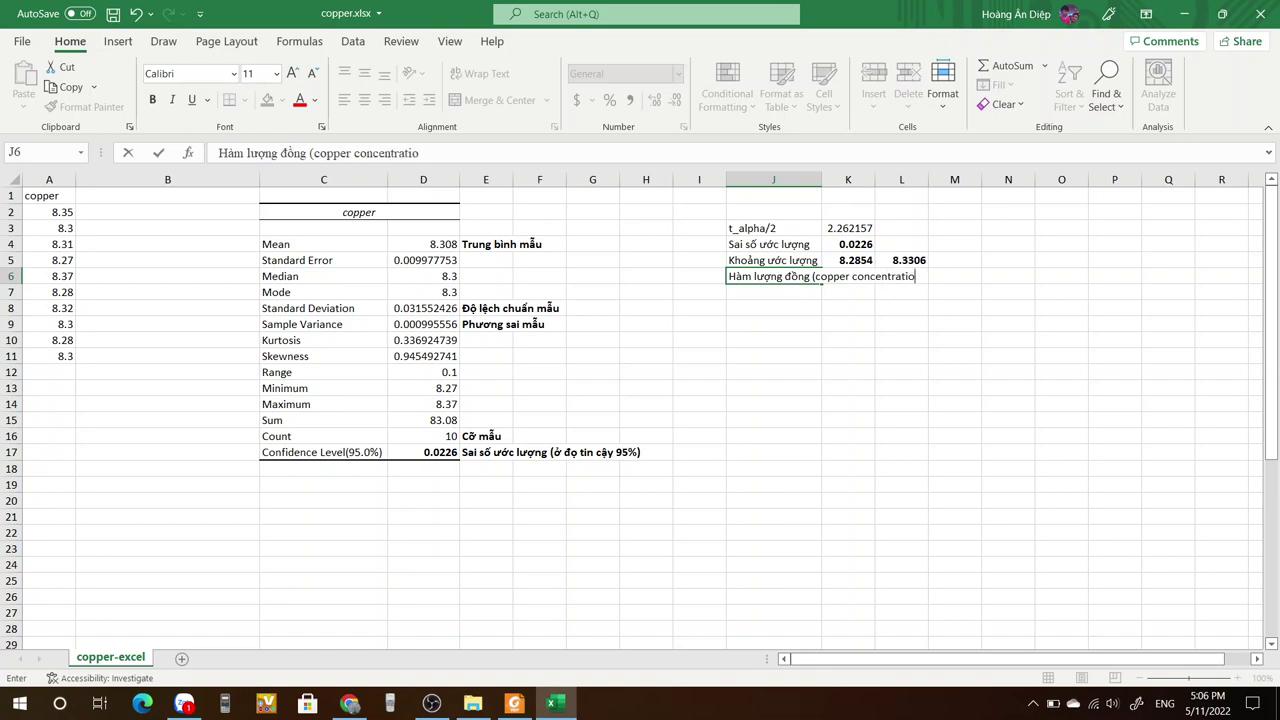
type("n) từ 8.2854 đến")
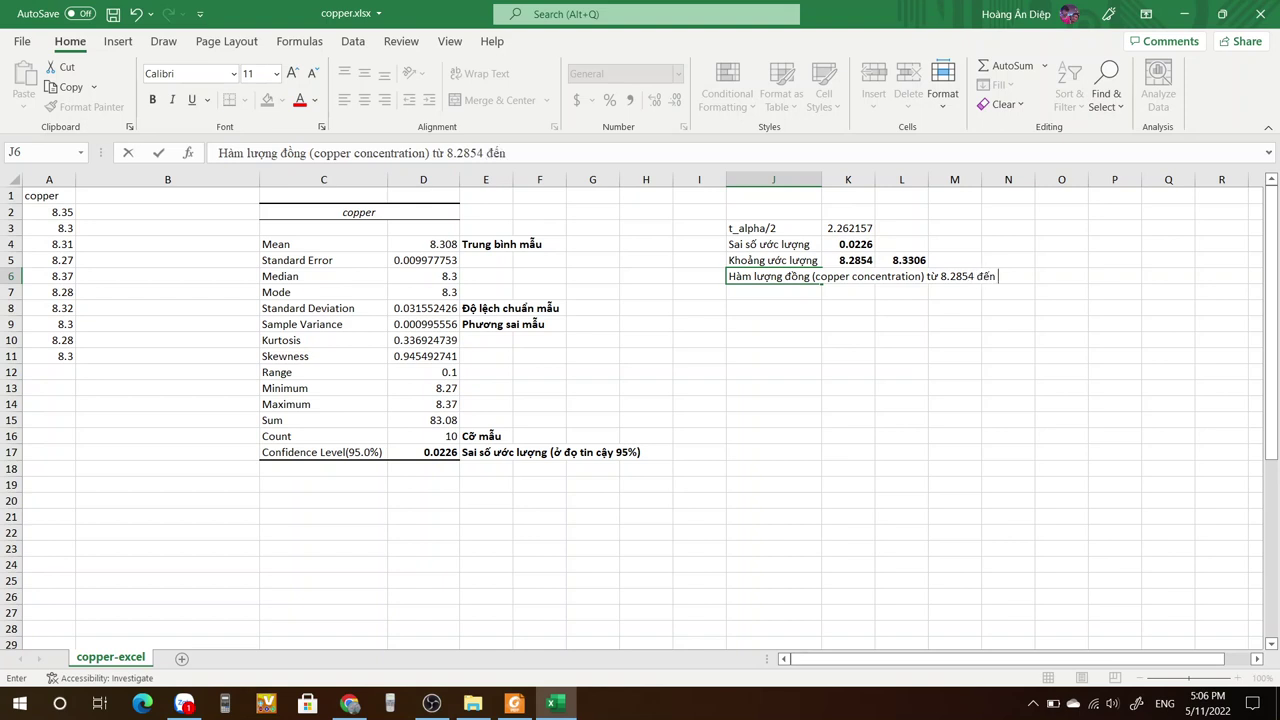
type(" 8.3306")
left_click(848, 324)
left_click(770, 276)
left_click(985, 276)
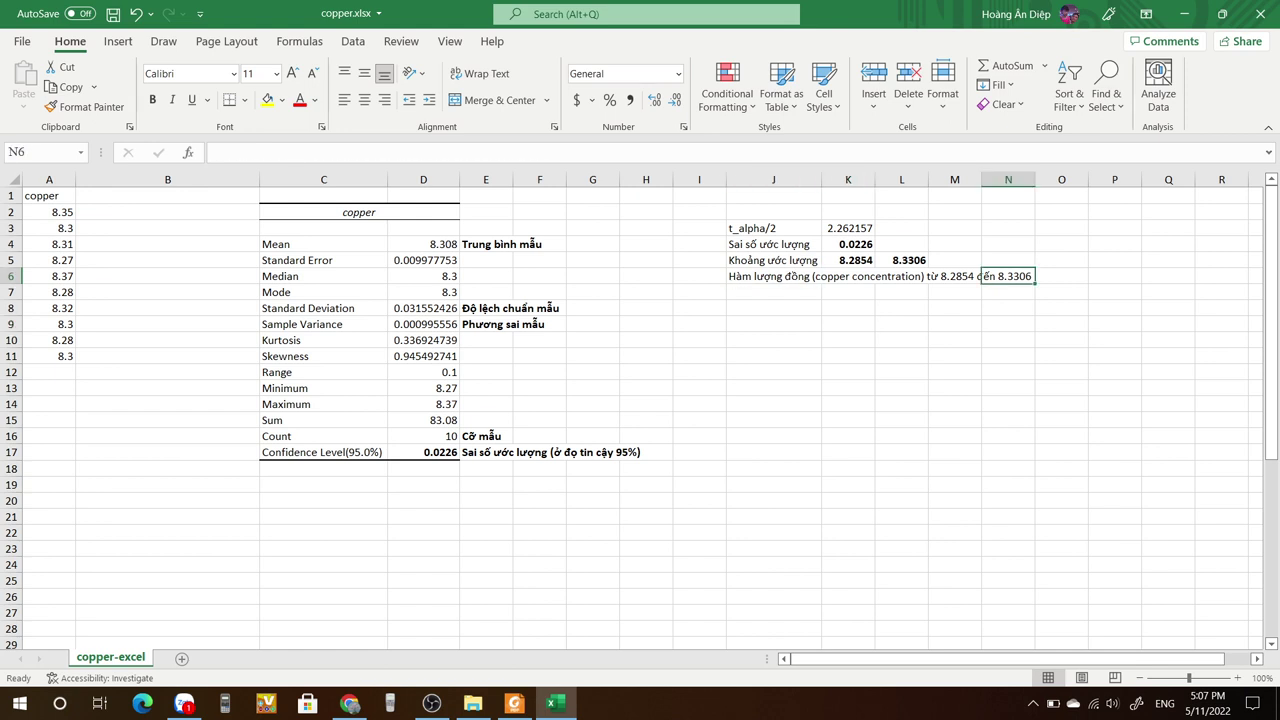
Review the wording of question 1b in Foxit Reader, then examine the copper statistics table and its mean in Excel.
key("alt+Tab")
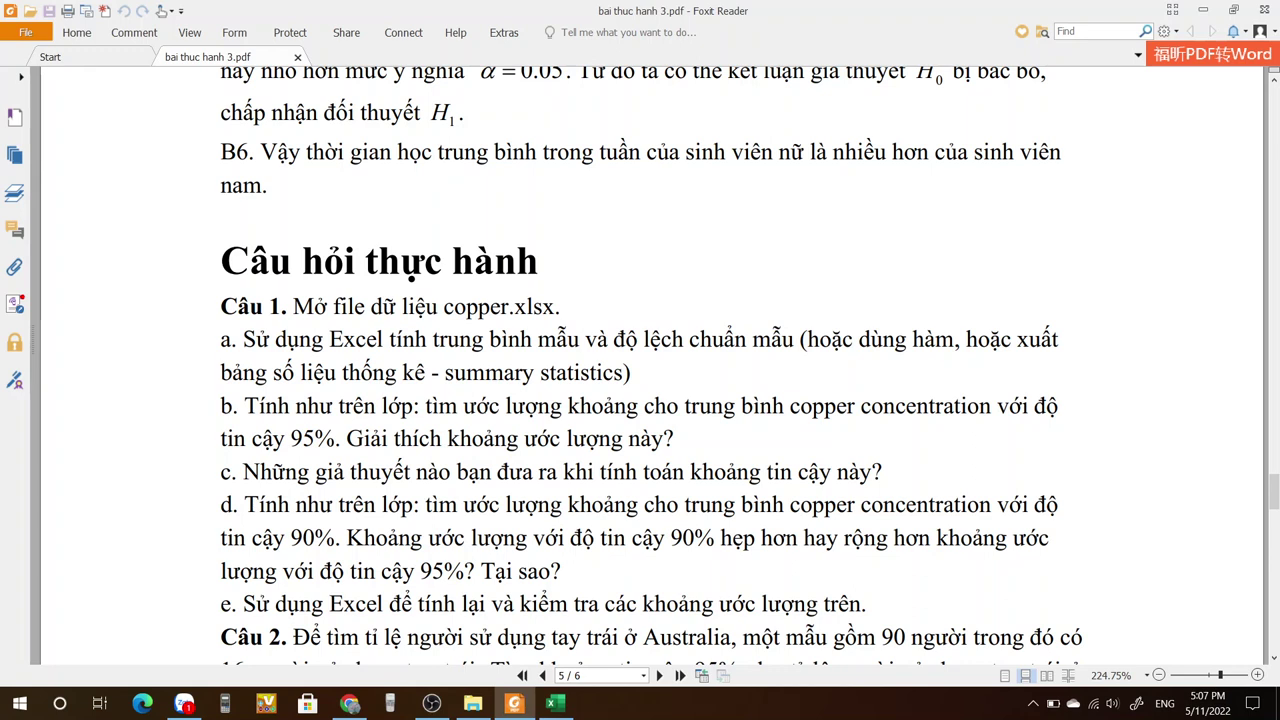
left_click_drag(245, 407, 675, 440)
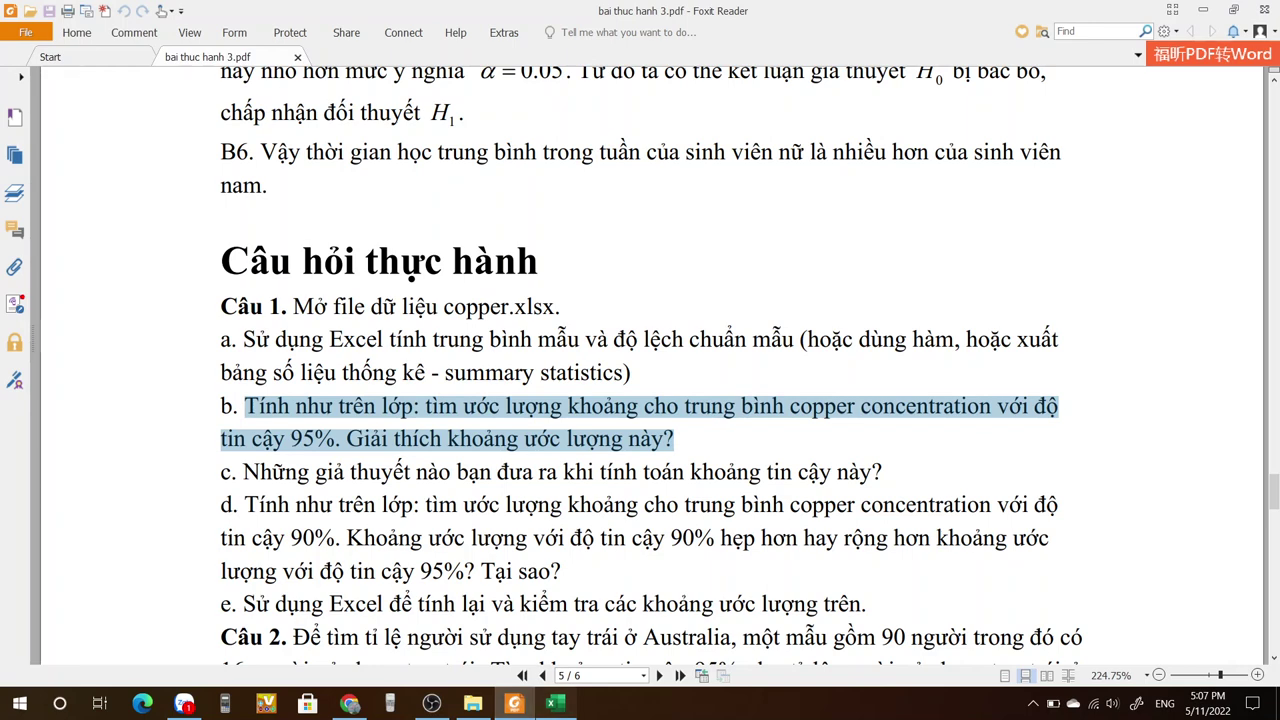
left_click(555, 703)
left_click_drag(330, 212, 618, 455)
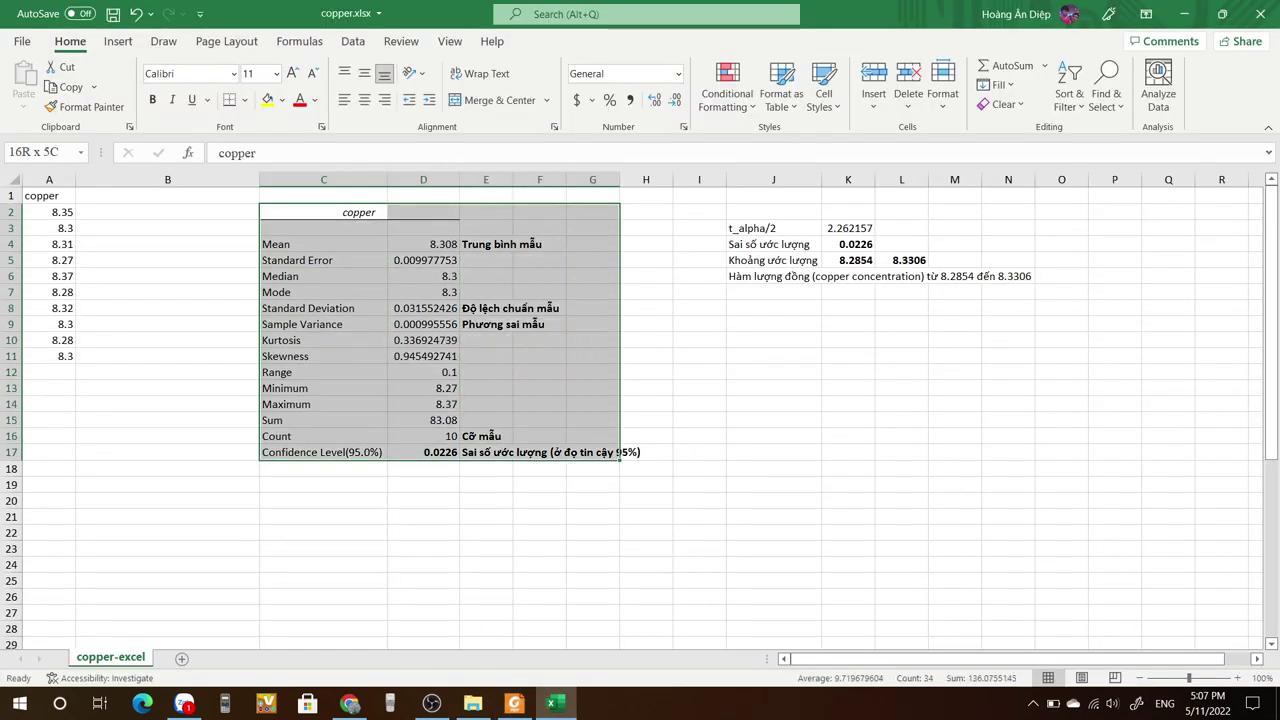
left_click_drag(955, 548, 901, 532)
left_click(486, 244)
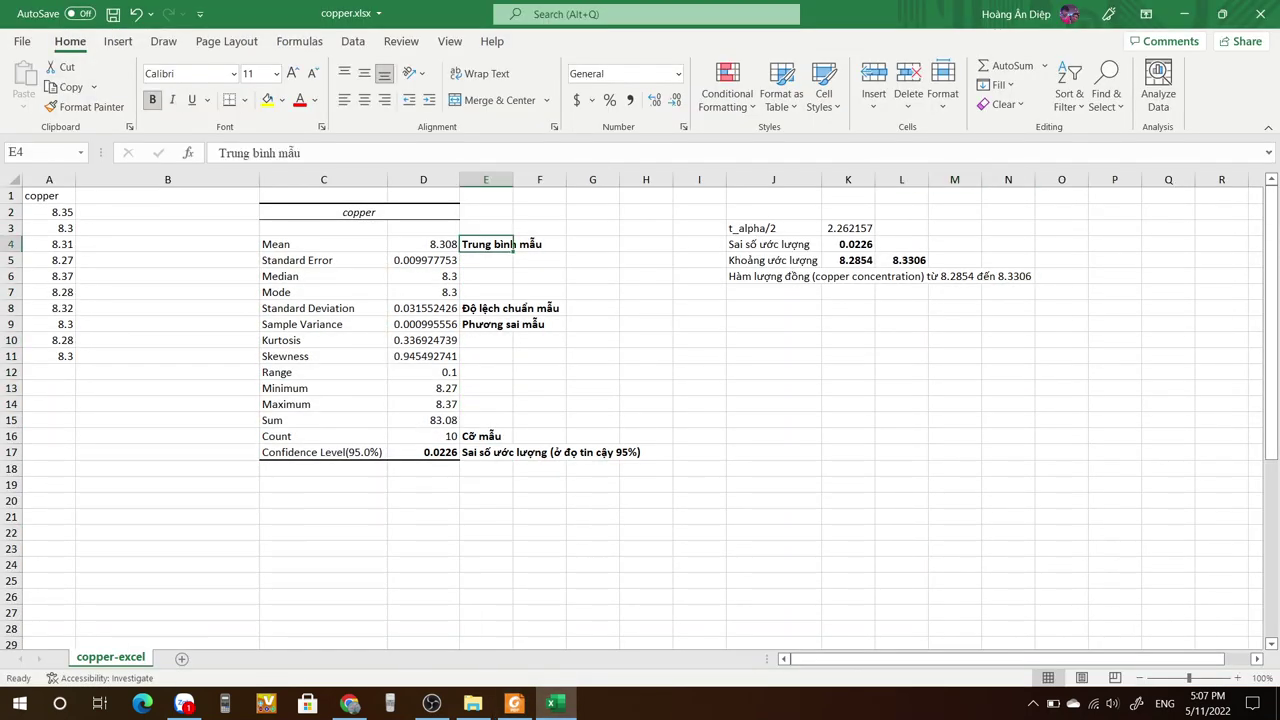
left_click(424, 244)
left_click(486, 292)
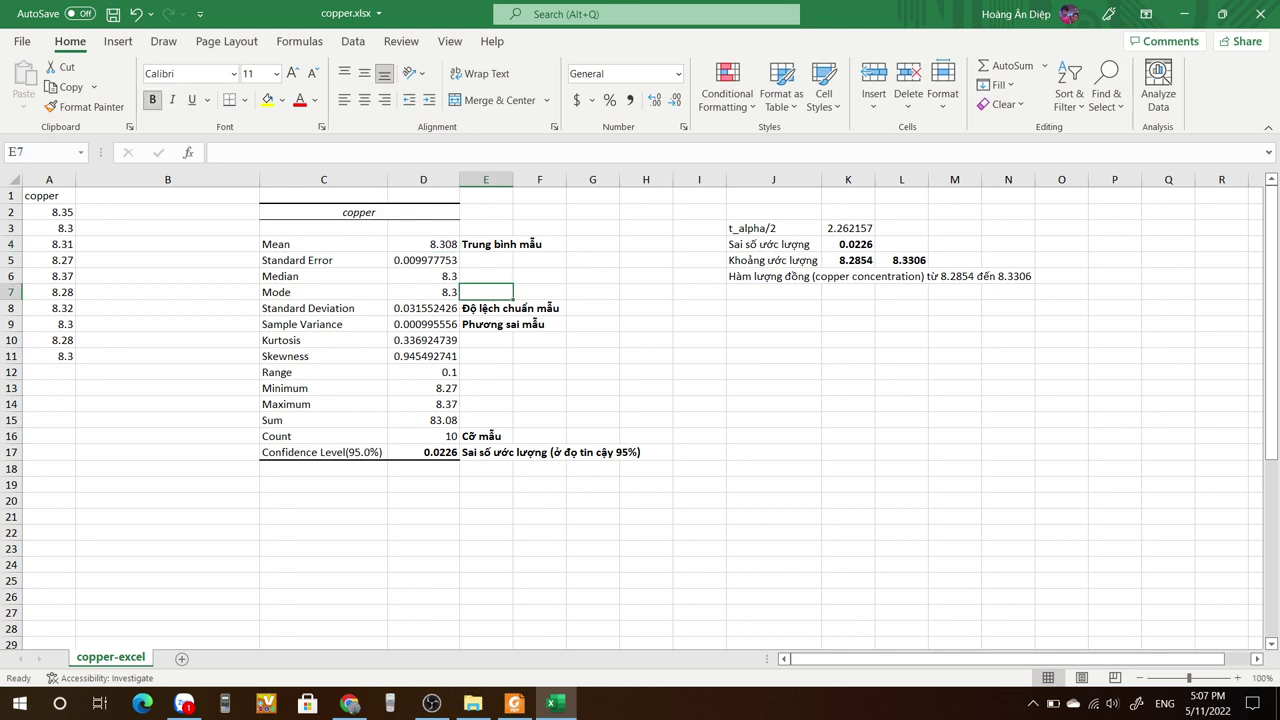
Read question 1c about the assumptions behind the confidence interval in Foxit Reader, then return to Excel.
left_click(349, 703)
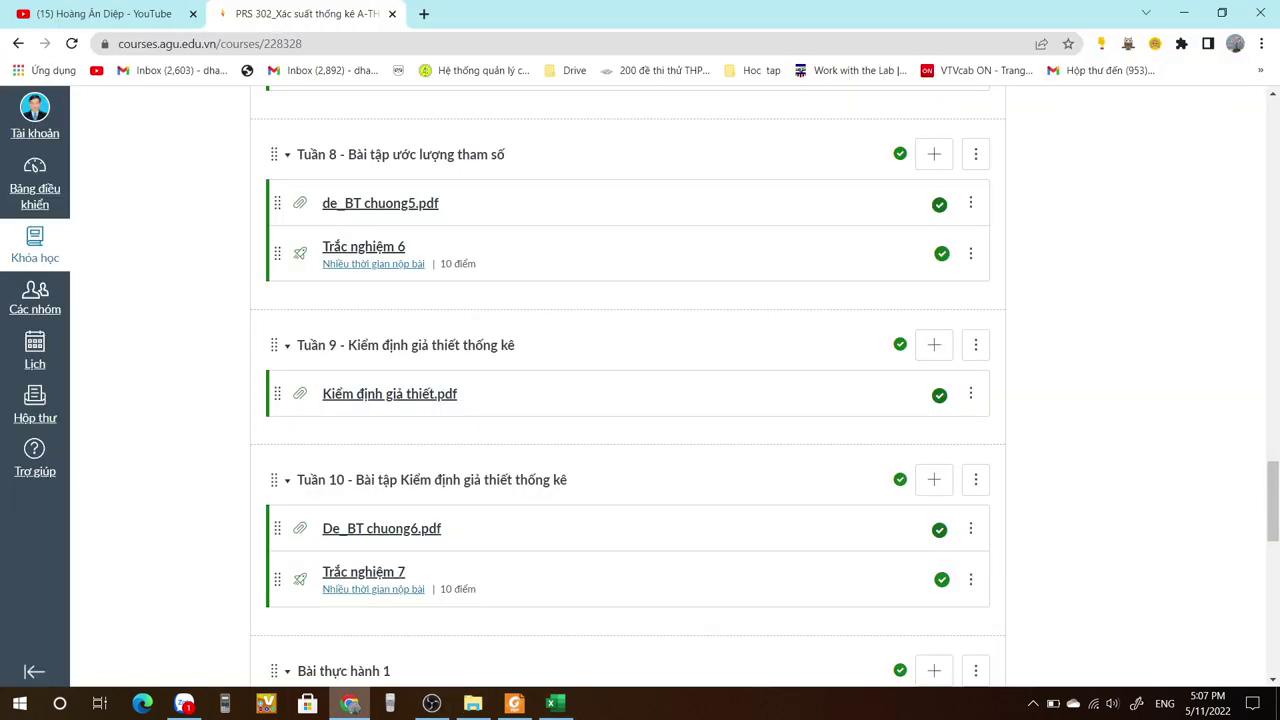
left_click(514, 703)
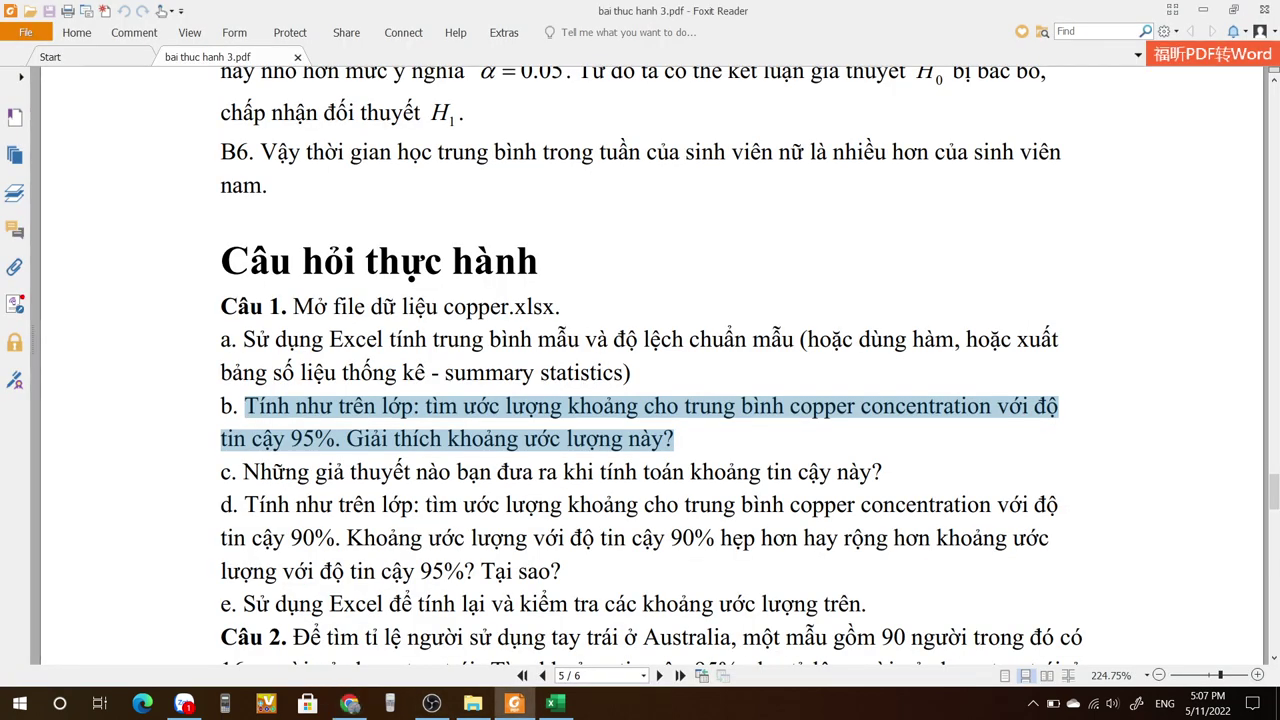
left_click(345, 471)
left_click_drag(242, 471, 882, 471)
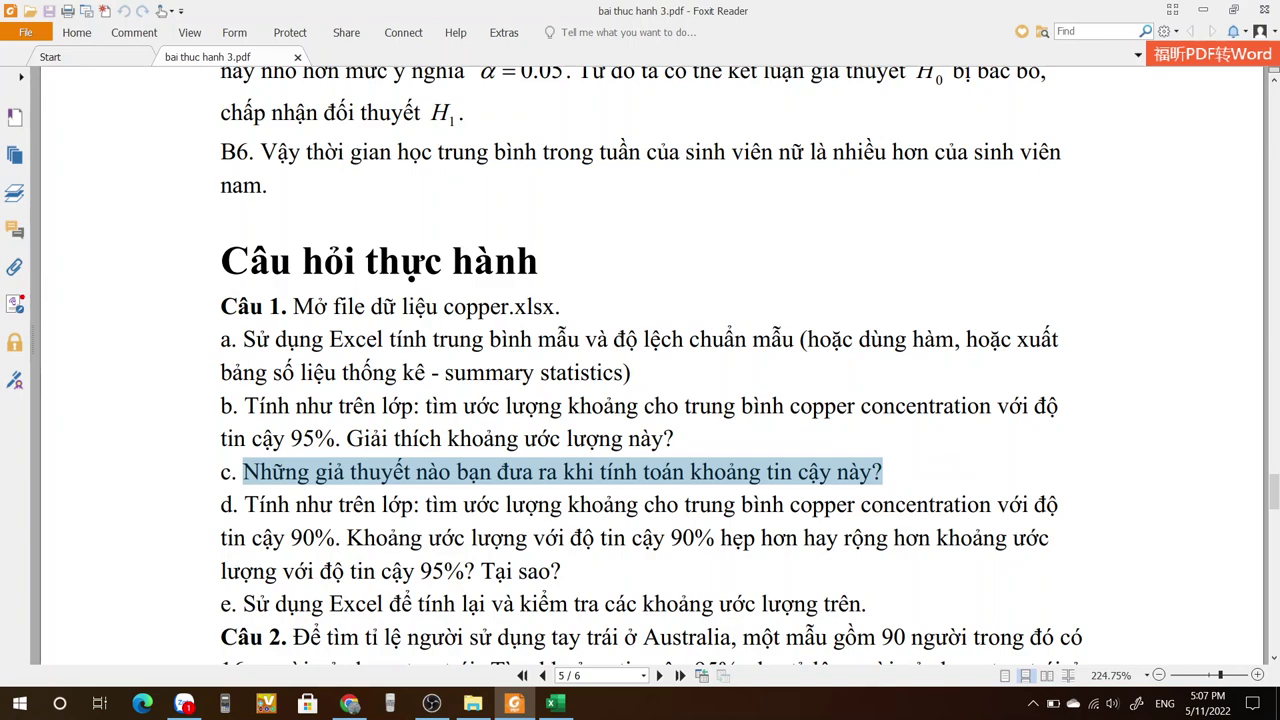
key("alt+Tab")
left_click(514, 703)
left_click(555, 703)
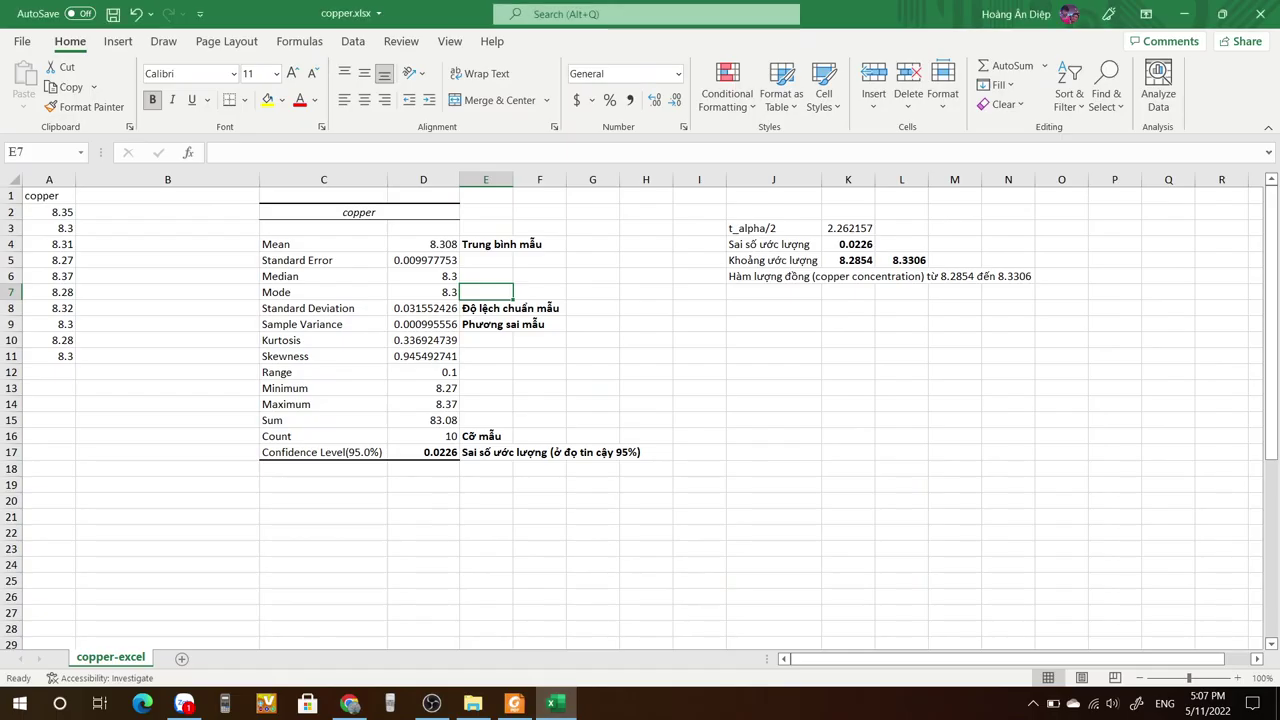
Enter the assumption in J8 as "Giả thiết copper concentration có phân phối chuẩn chưa biết độ lệch chuẩn.".
left_click(773, 308)
type("Gi")
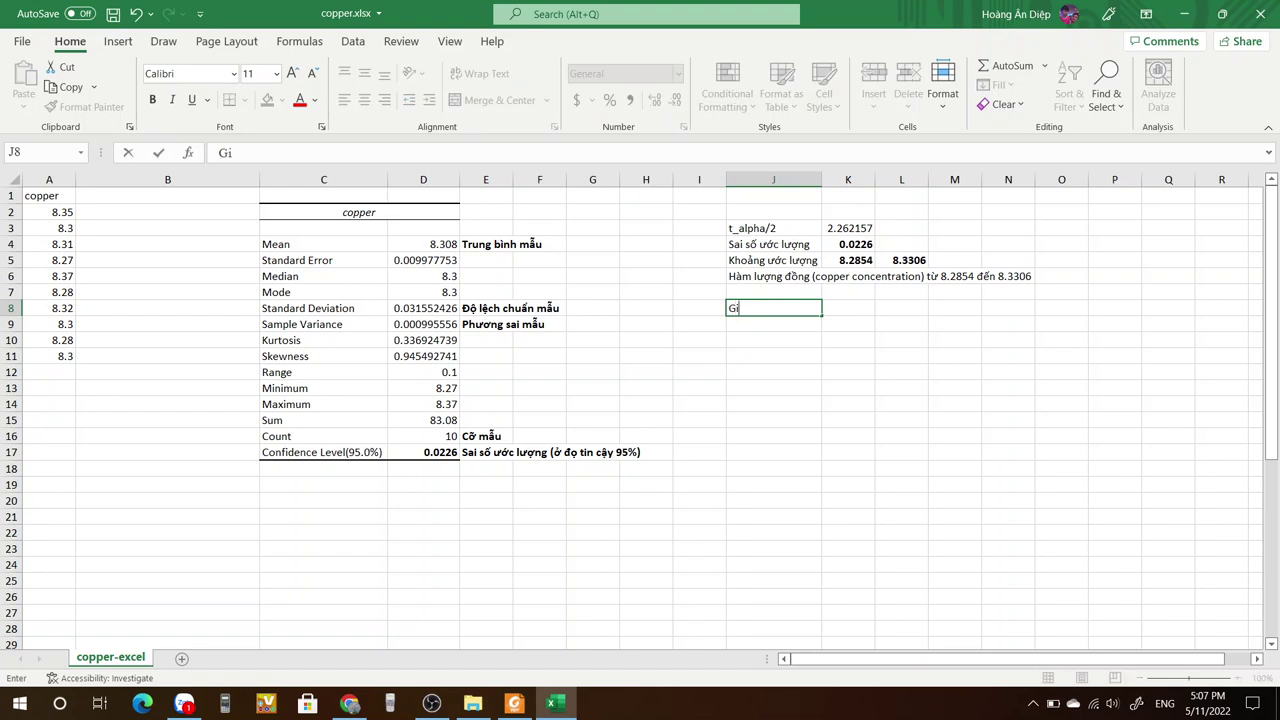
type("a")
type("ả thiết ")
type("copp")
type("er conn")
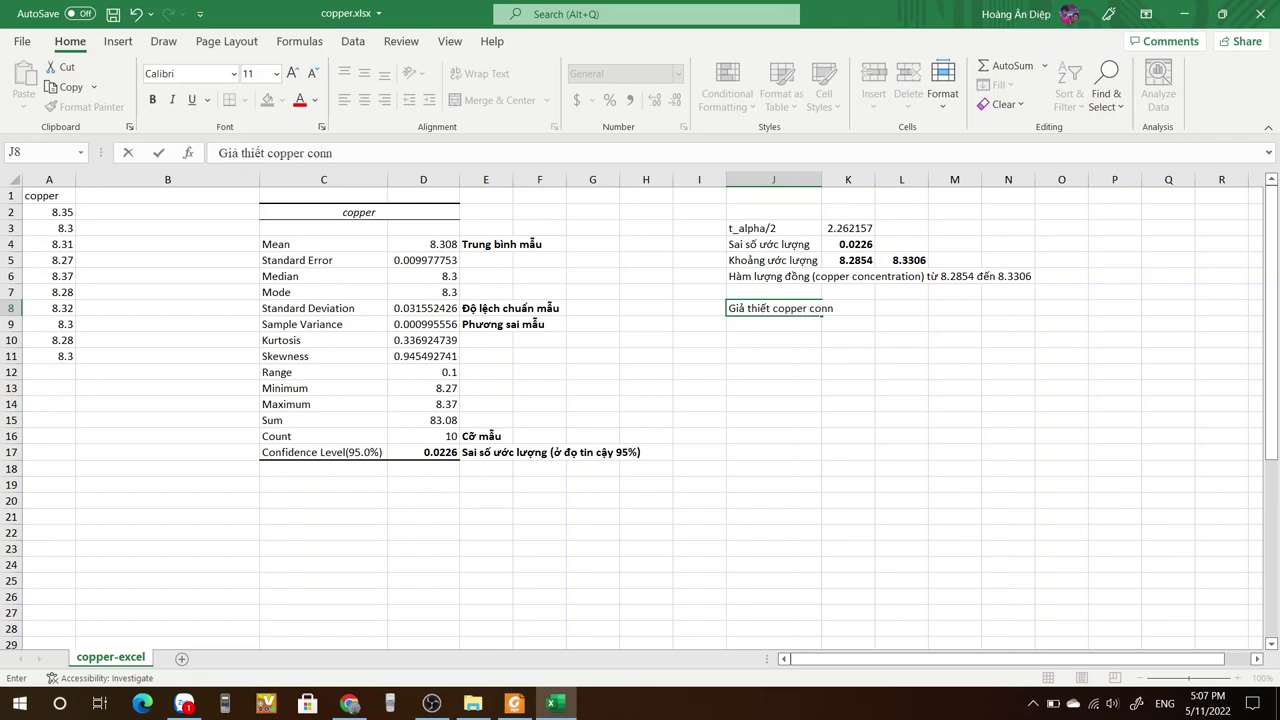
key("BackSpace")
type("centration có phâ")
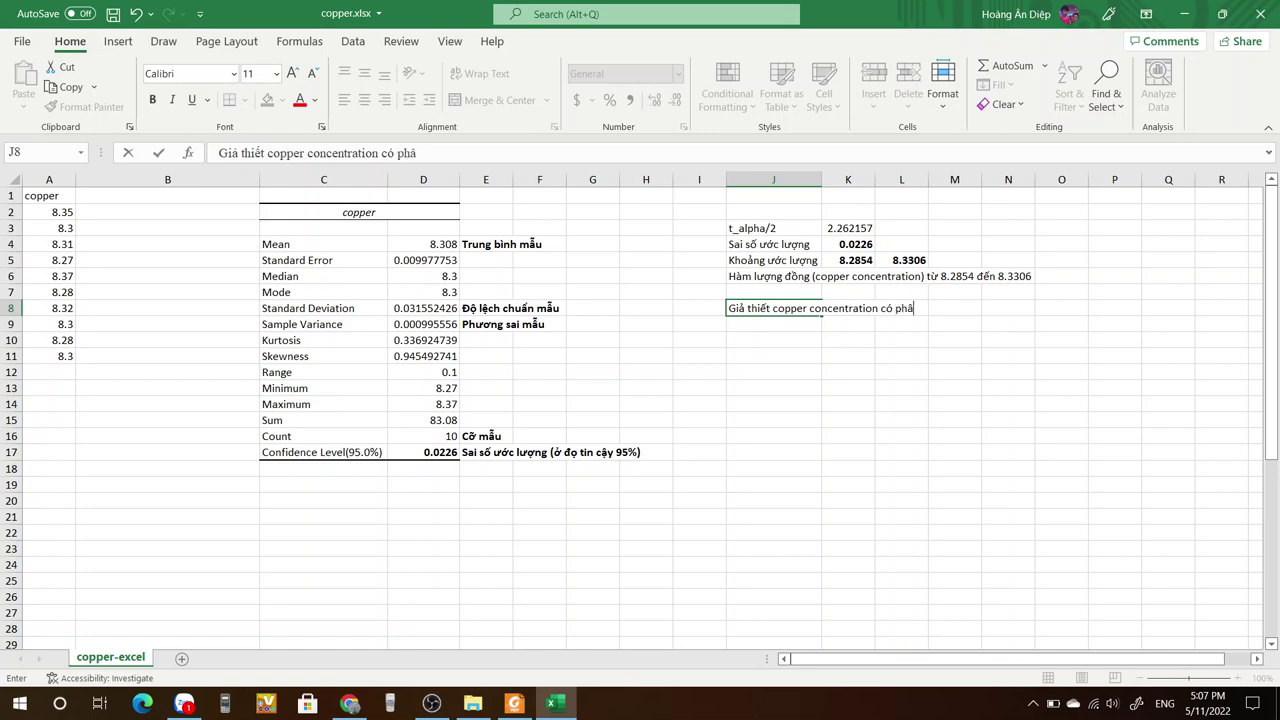
type("n phối")
type(" chuẩn ch")
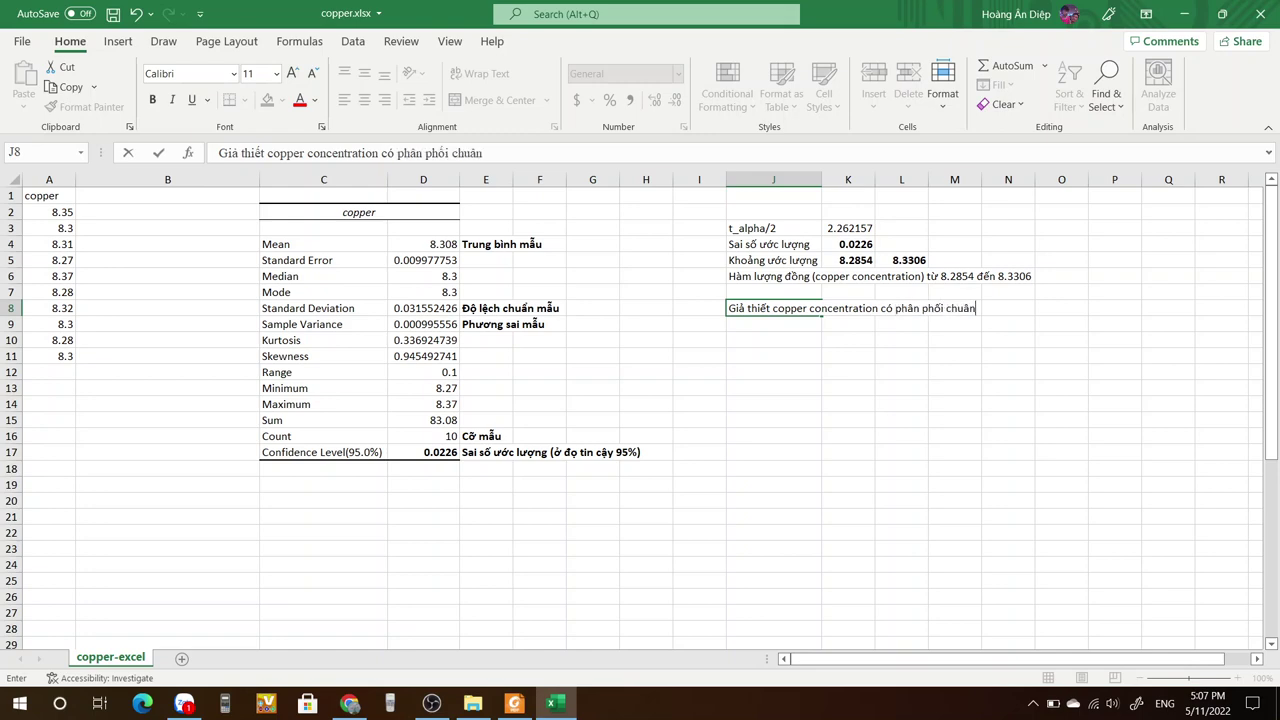
type("ưa biết đọ")
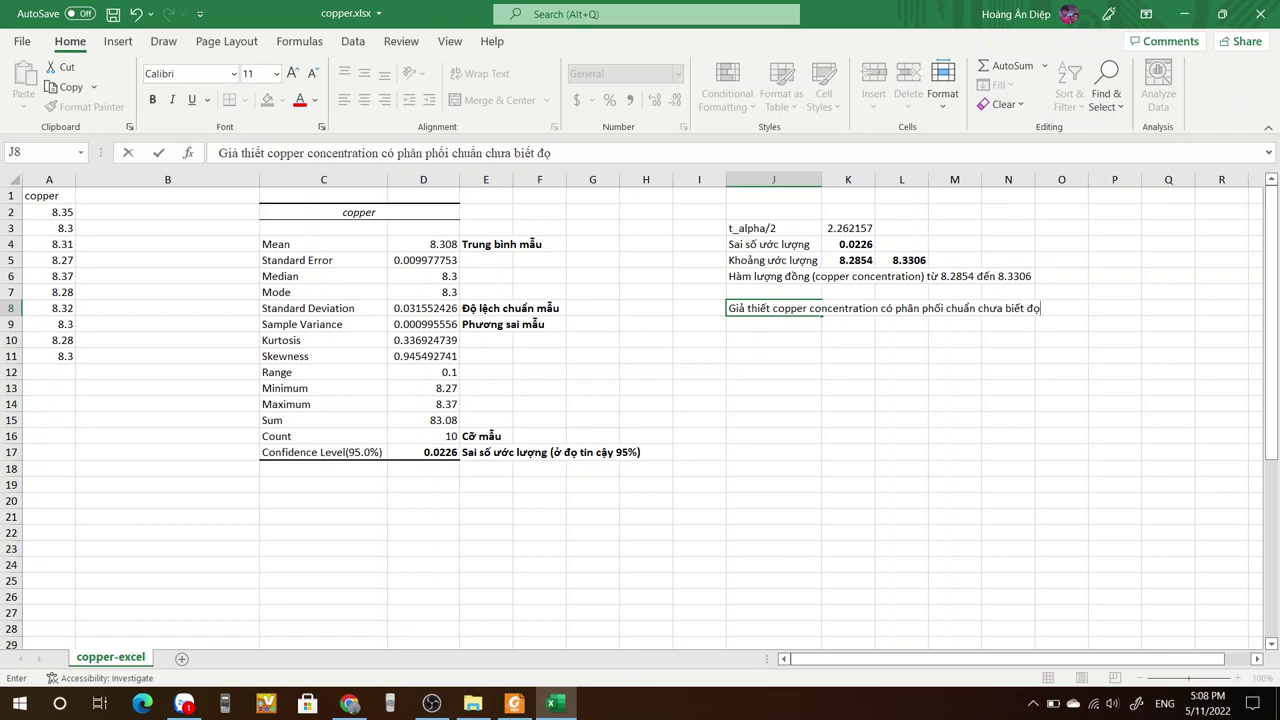
key("BackSpace")
type("ộ lệch chuẩn.")
left_click(773, 388)
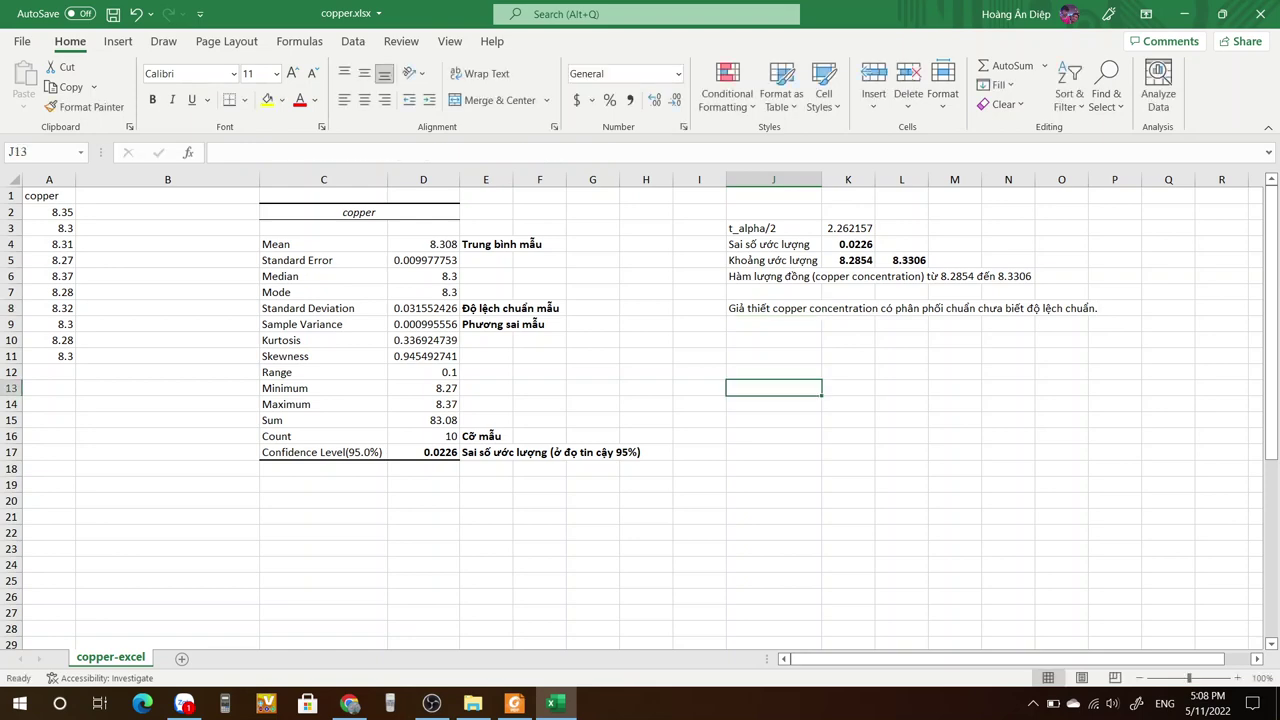
Switch to Foxit Reader and examine question 1d on the 90% interval estimate for the mean copper concentration.
left_click(699, 308)
key("alt+Tab")
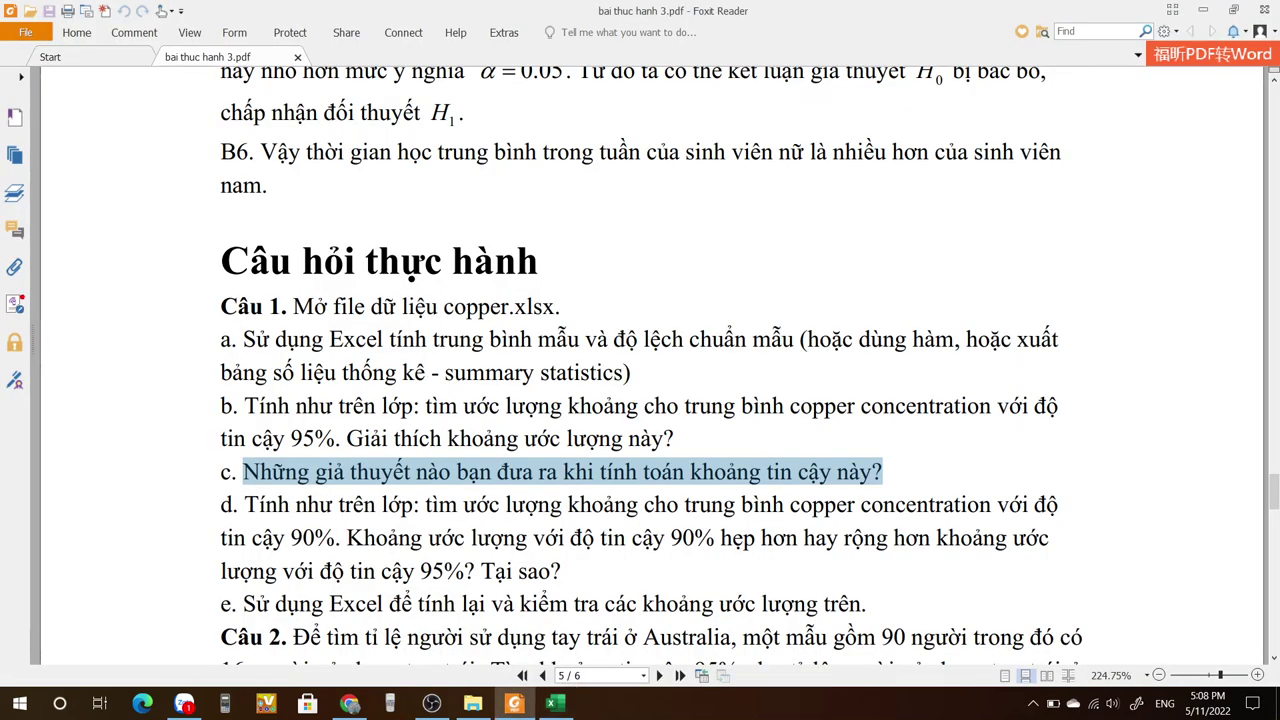
left_click(308, 506)
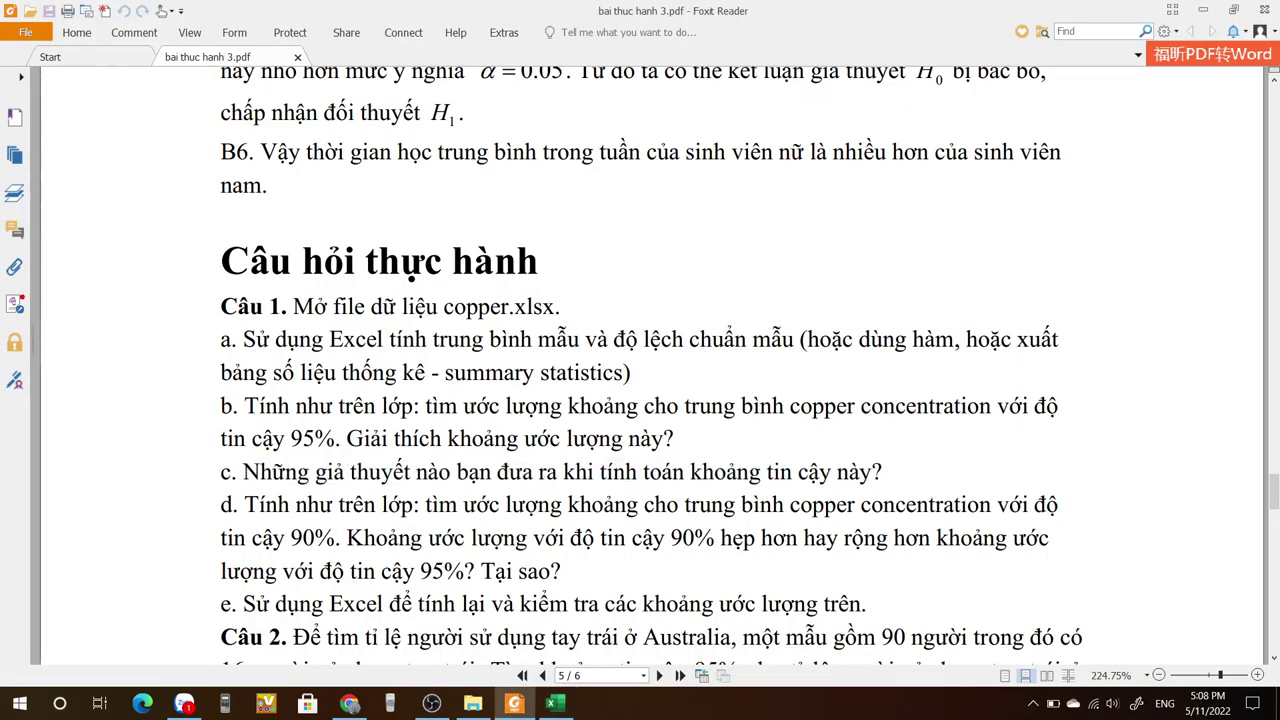
left_click_drag(244, 505, 334, 540)
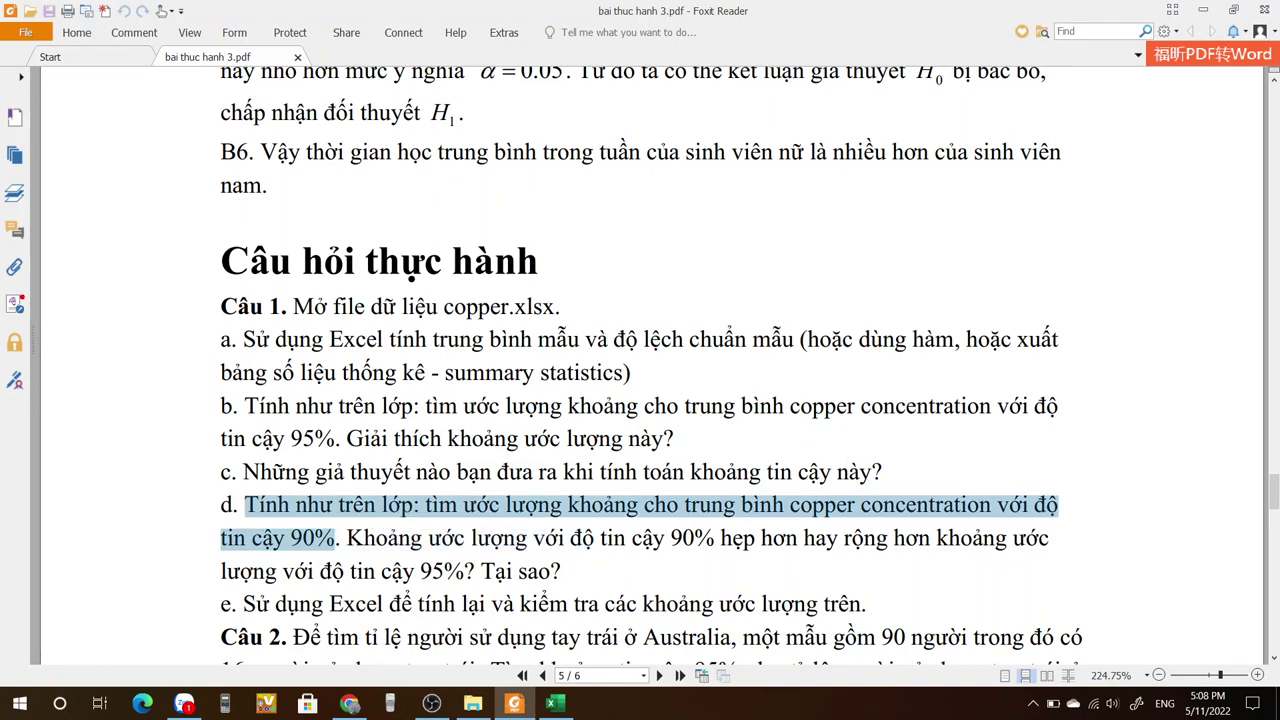
left_click(495, 572)
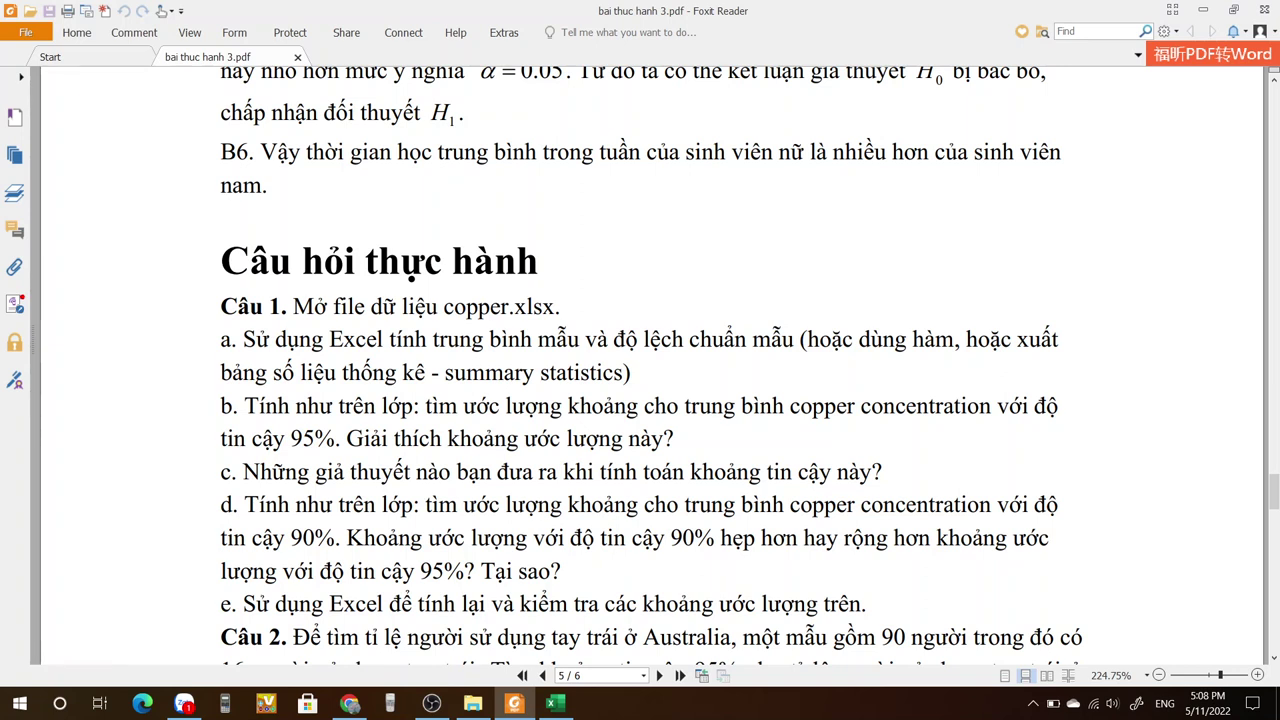
left_click_drag(259, 506, 340, 540)
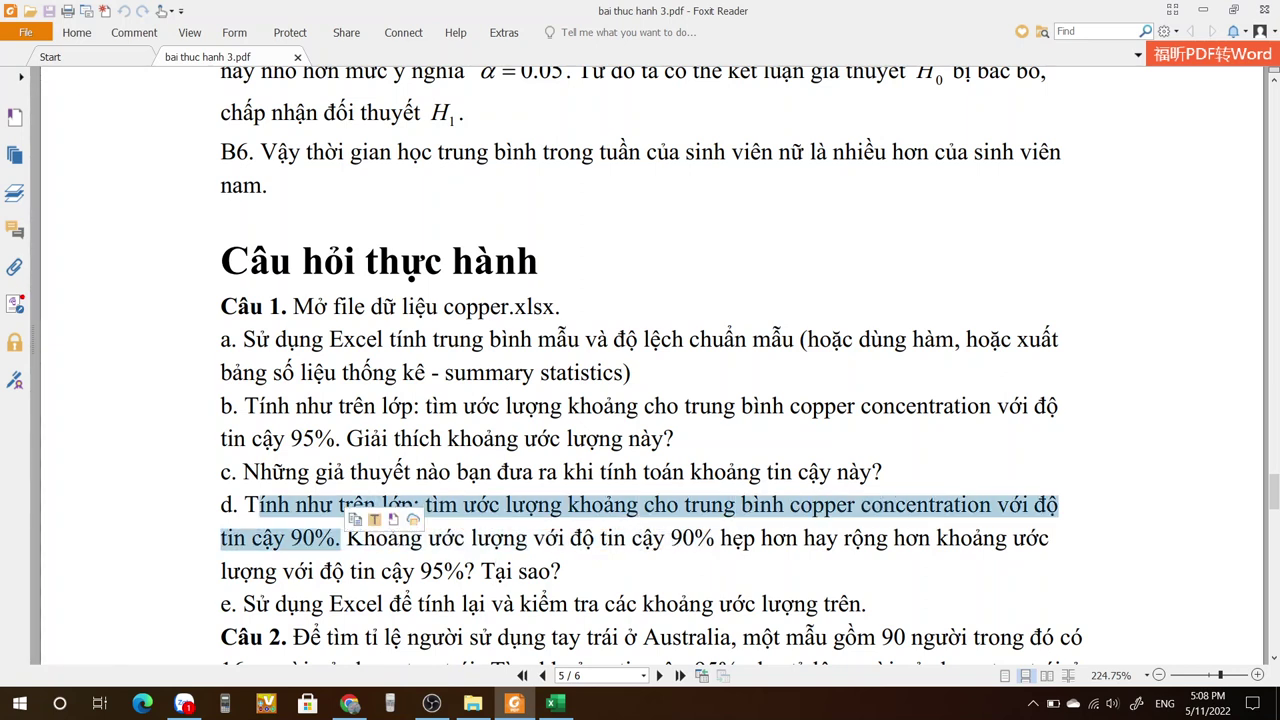
left_click(516, 540)
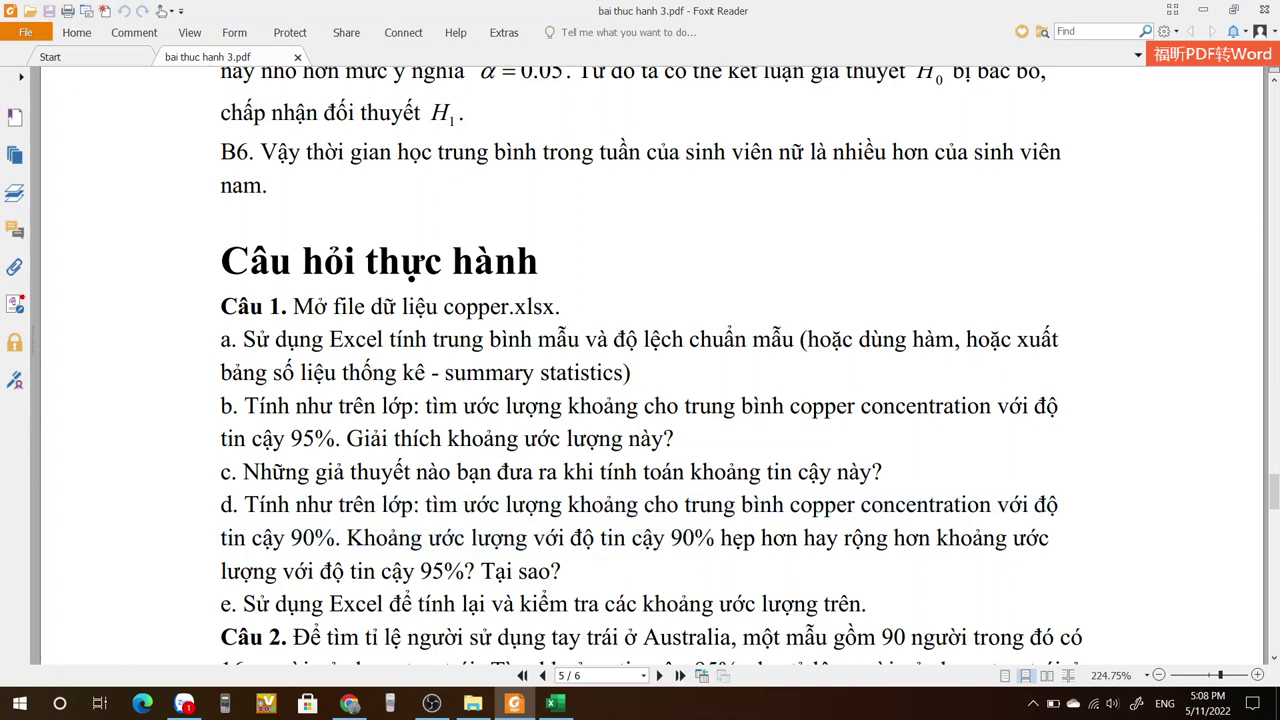
Switch to Excel and fill the interval bounds in K5:L5 with yellow.
key("alt+Tab")
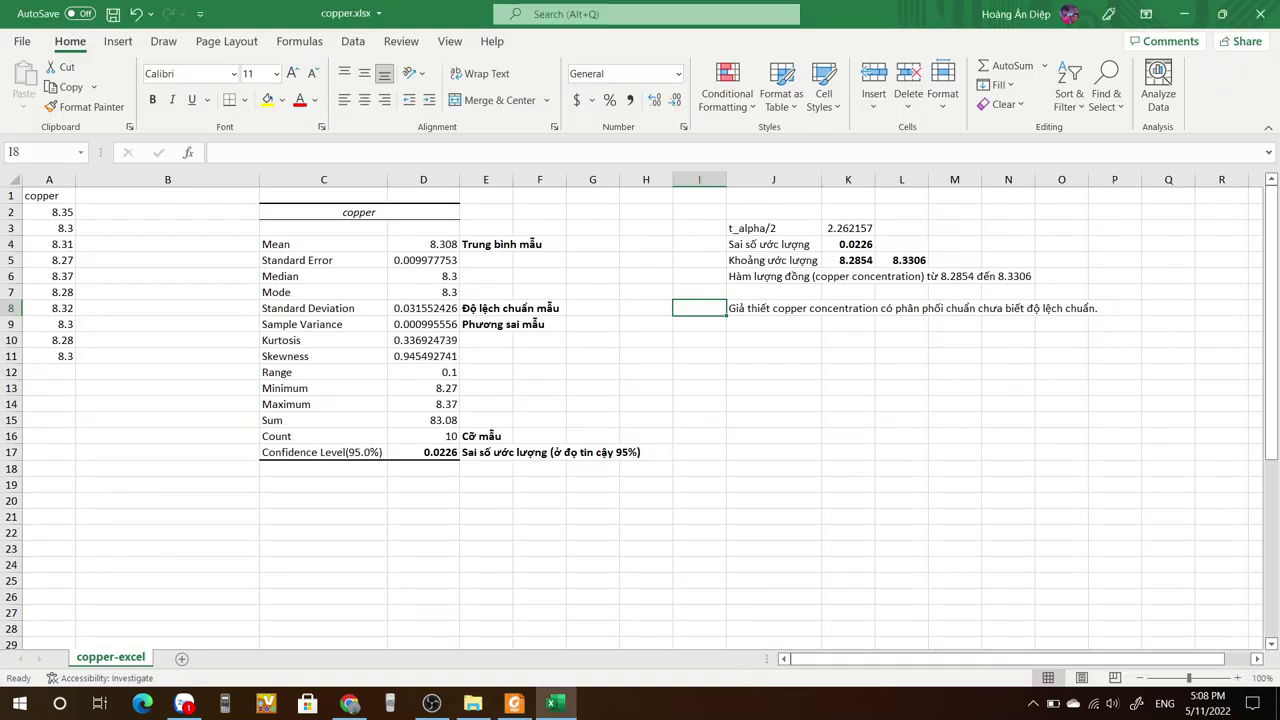
left_click_drag(848, 260, 914, 261)
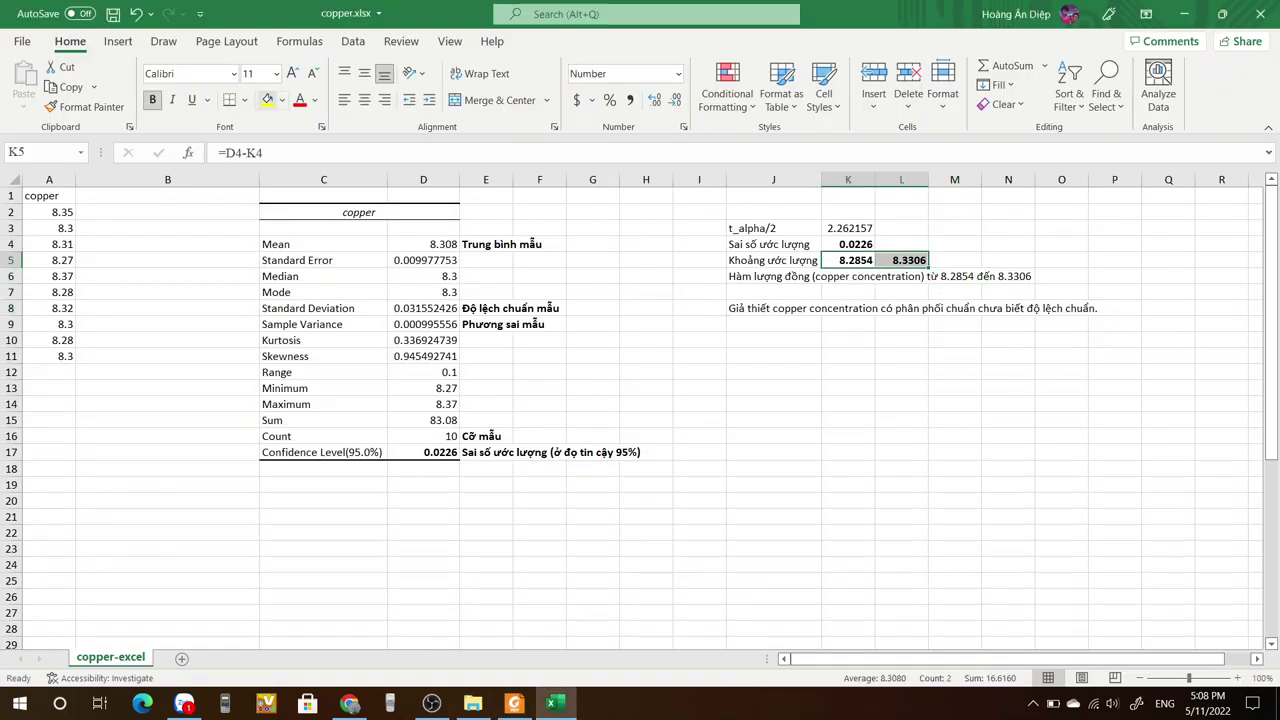
left_click(267, 100)
Add the heading "Khoảng ước lượng" in J2 with 95% in K2, and make both cells bold.
left_click(773, 212)
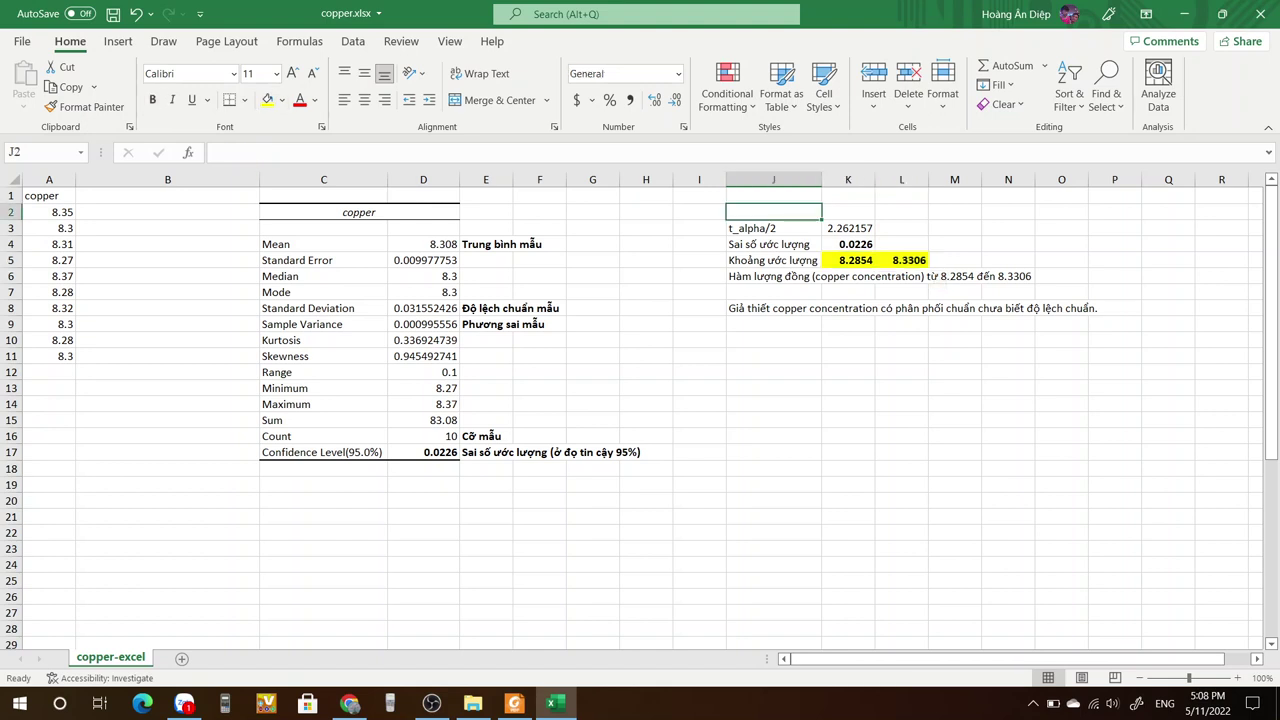
type("Khoảng")
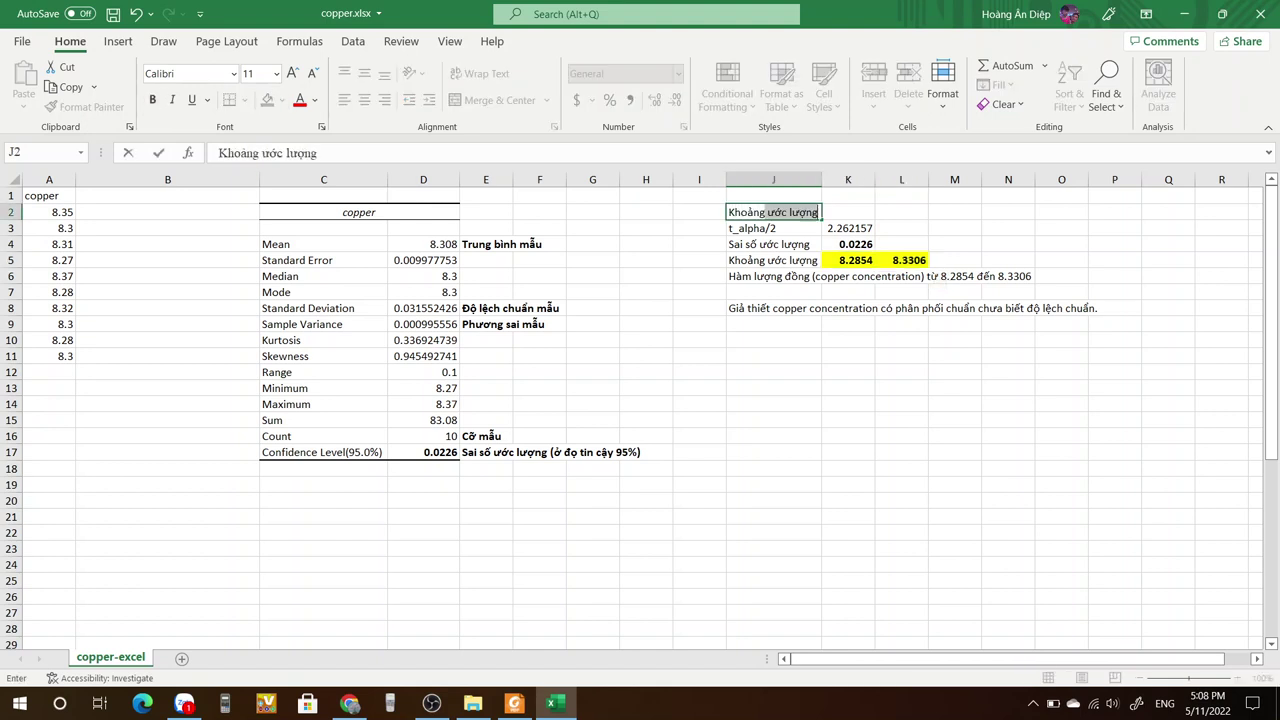
key("Tab")
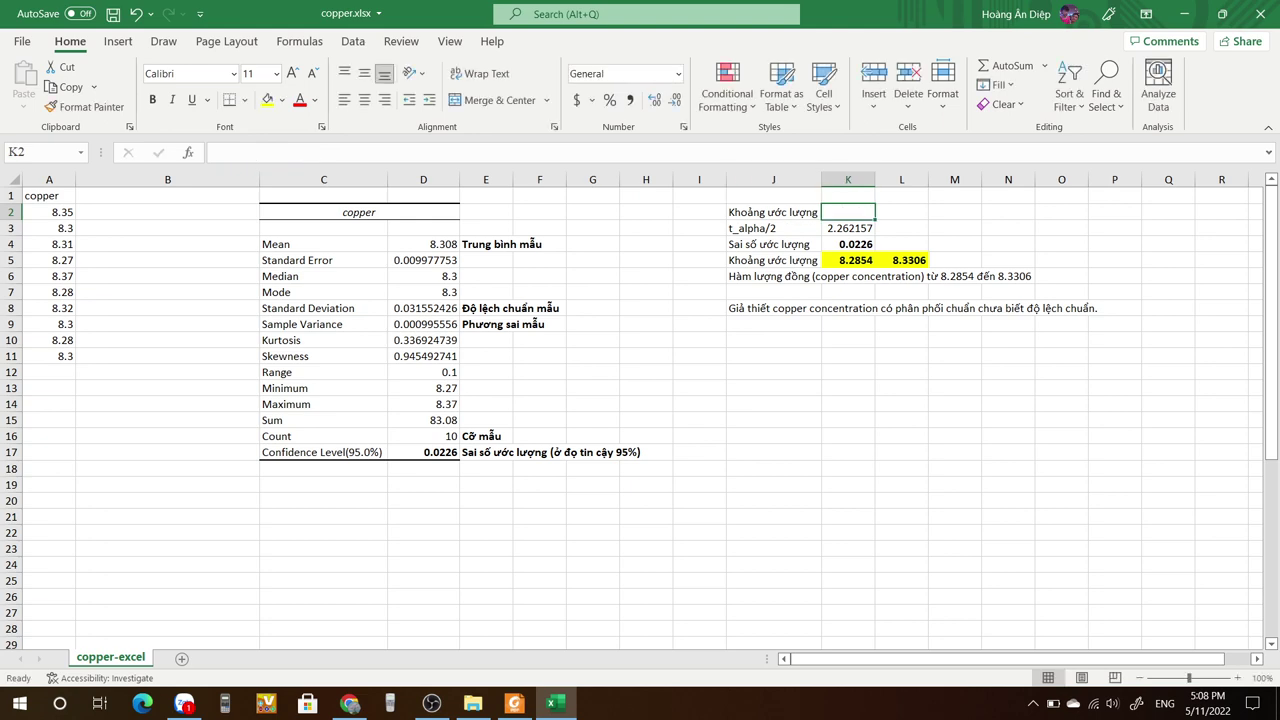
type("95%")
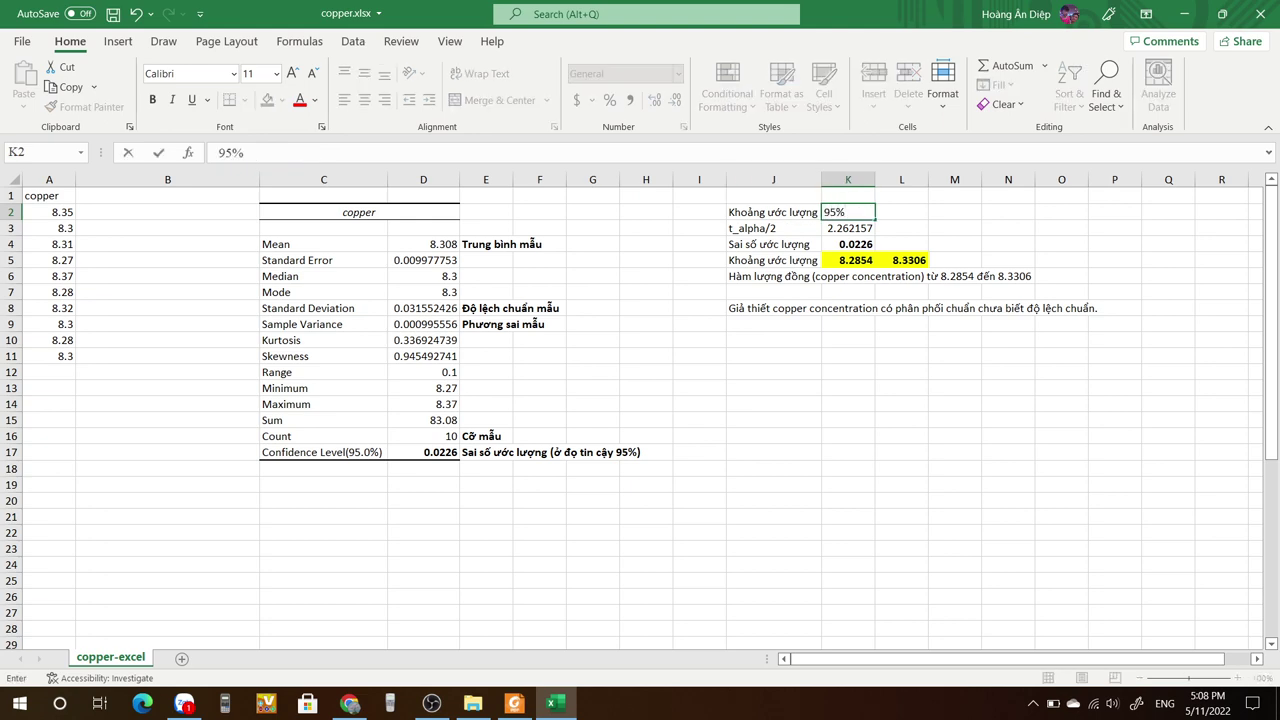
key("Left")
key("shift+Right")
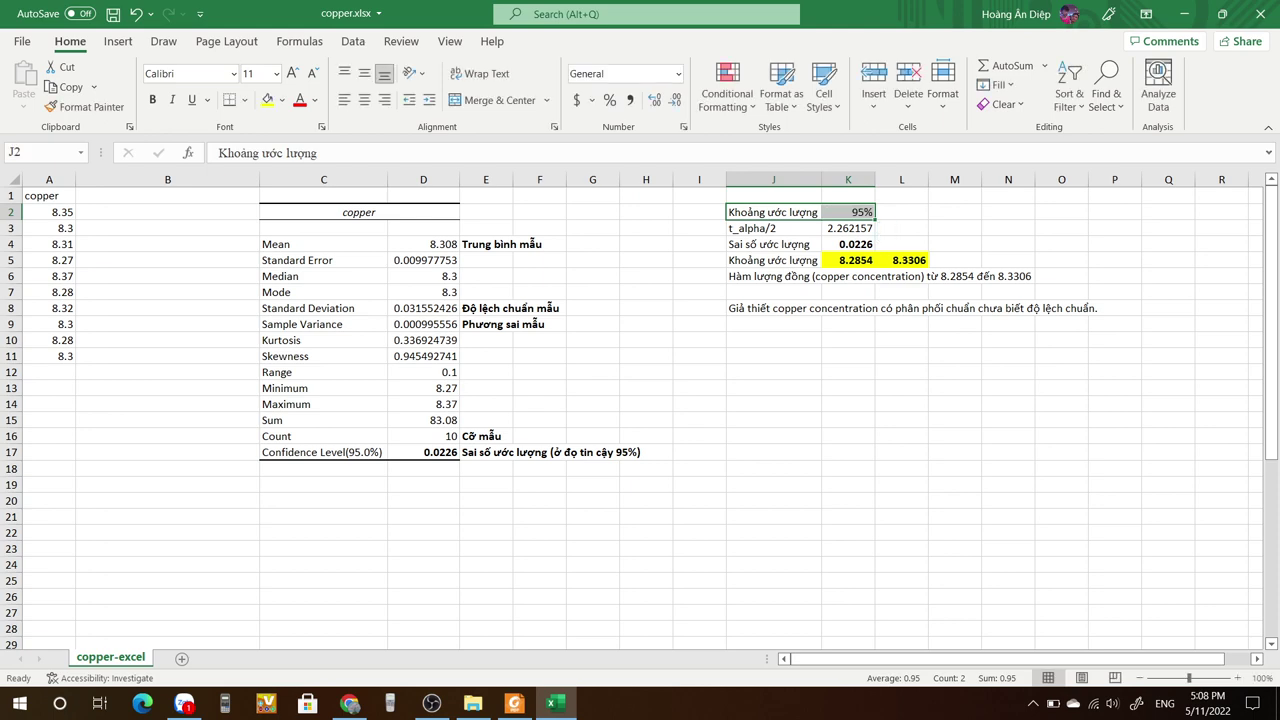
key("ctrl+b")
Widen column J just enough to fit the bold heading in J2.
left_click(774, 420)
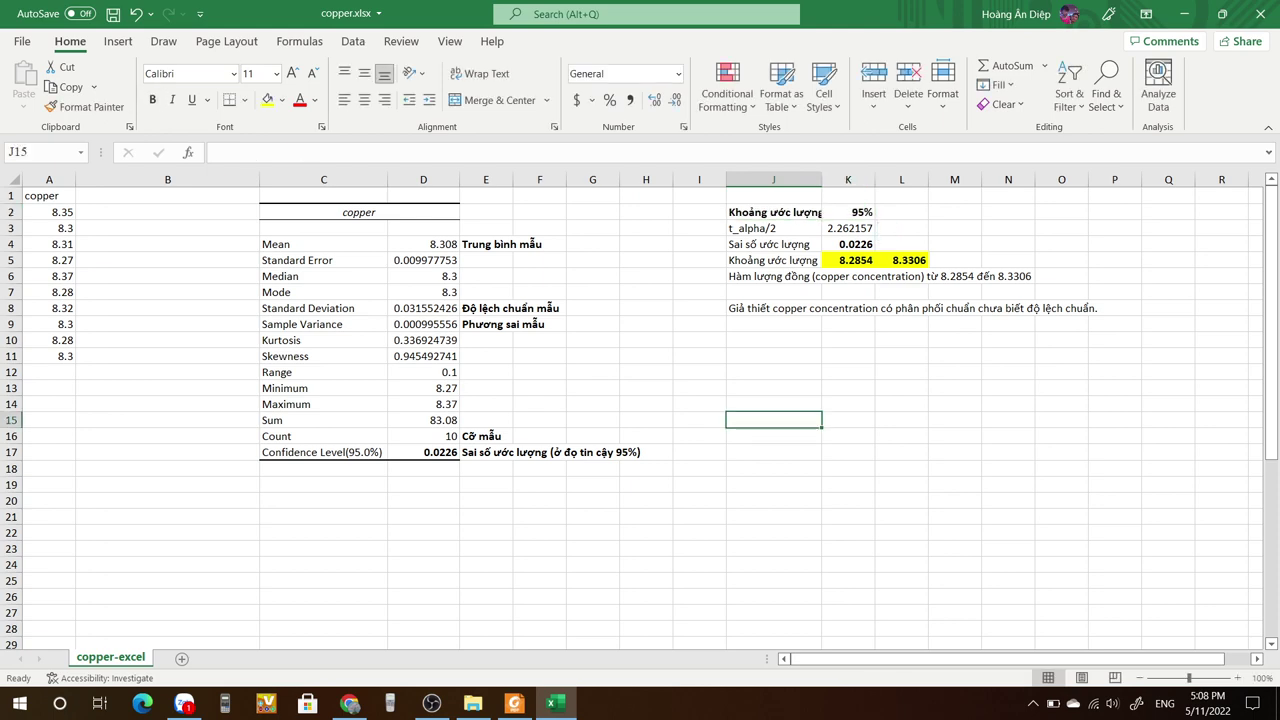
double_click(822, 179)
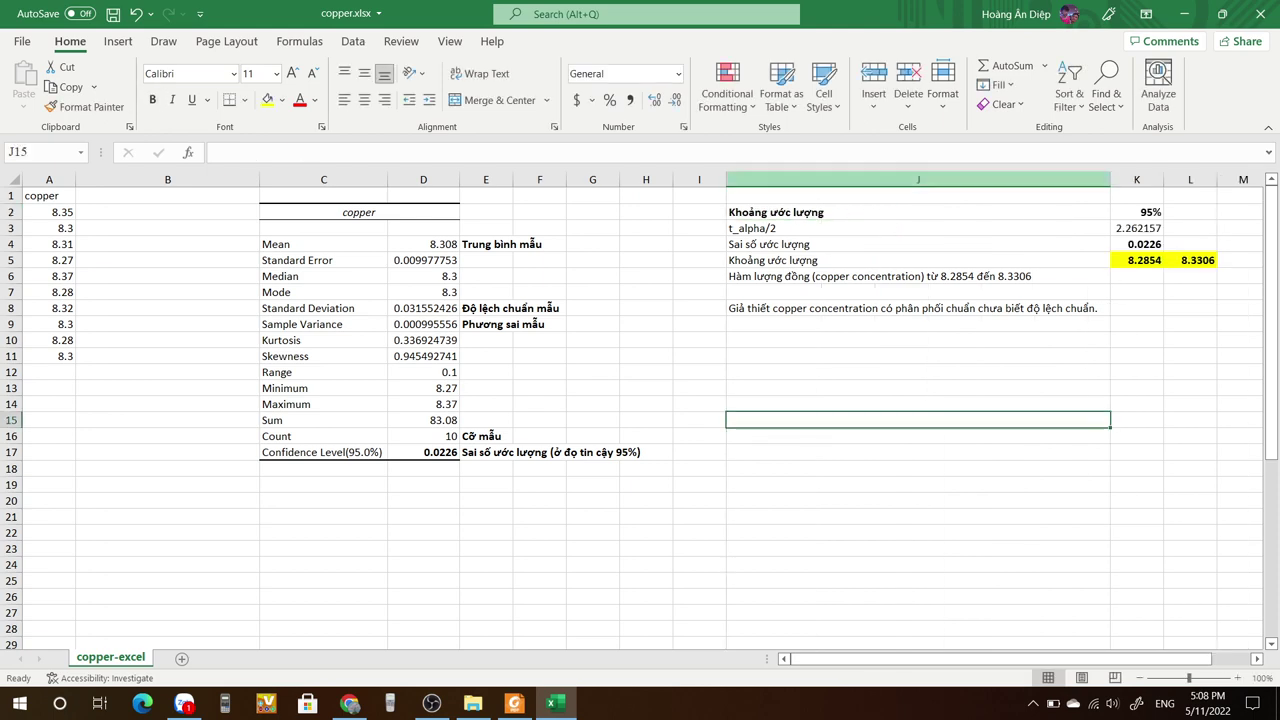
left_click_drag(1110, 179, 862, 179)
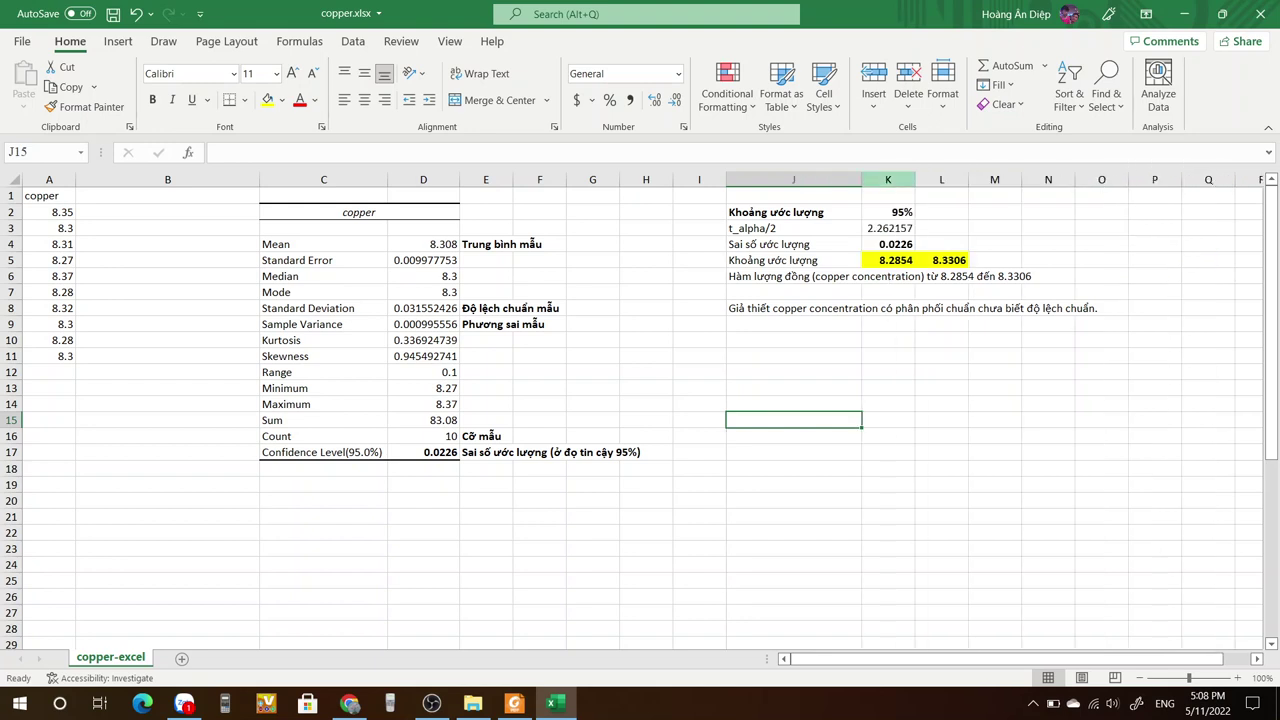
left_click(941, 388)
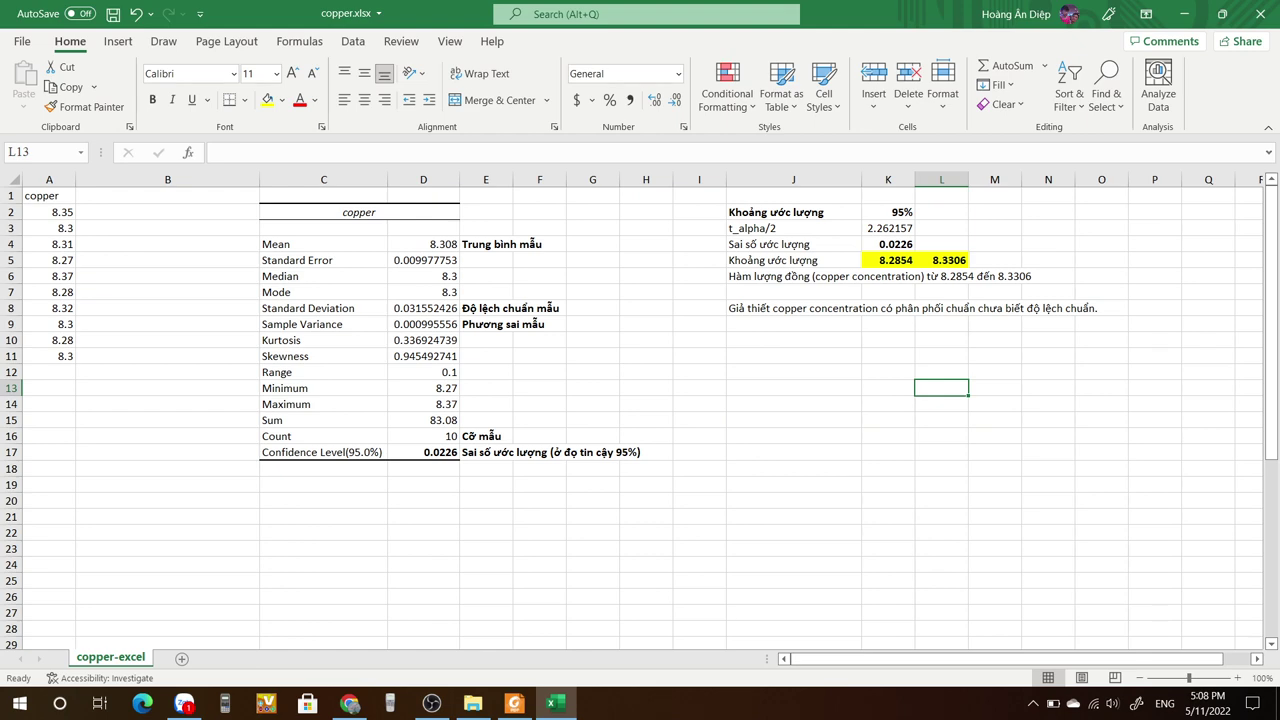
Check question 1e in Foxit Reader and enter the label "e)" in cell I17 of the Excel sheet.
left_click(794, 340)
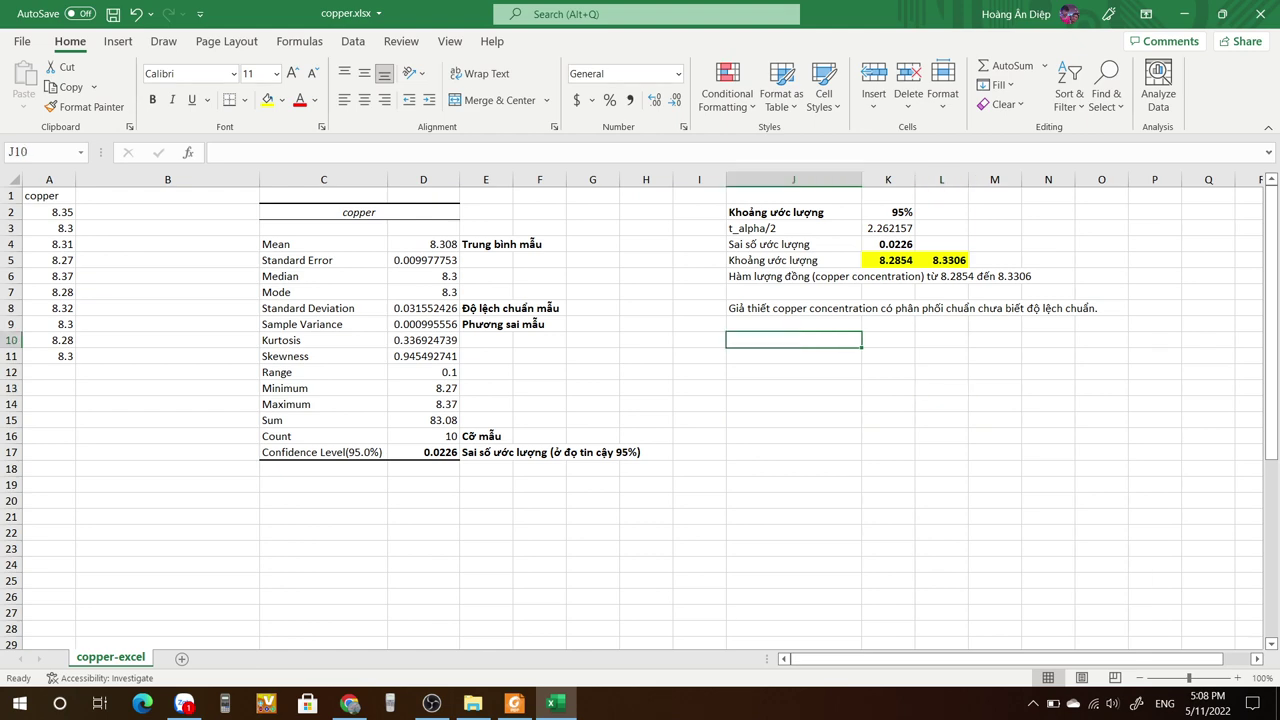
key("alt+Tab")
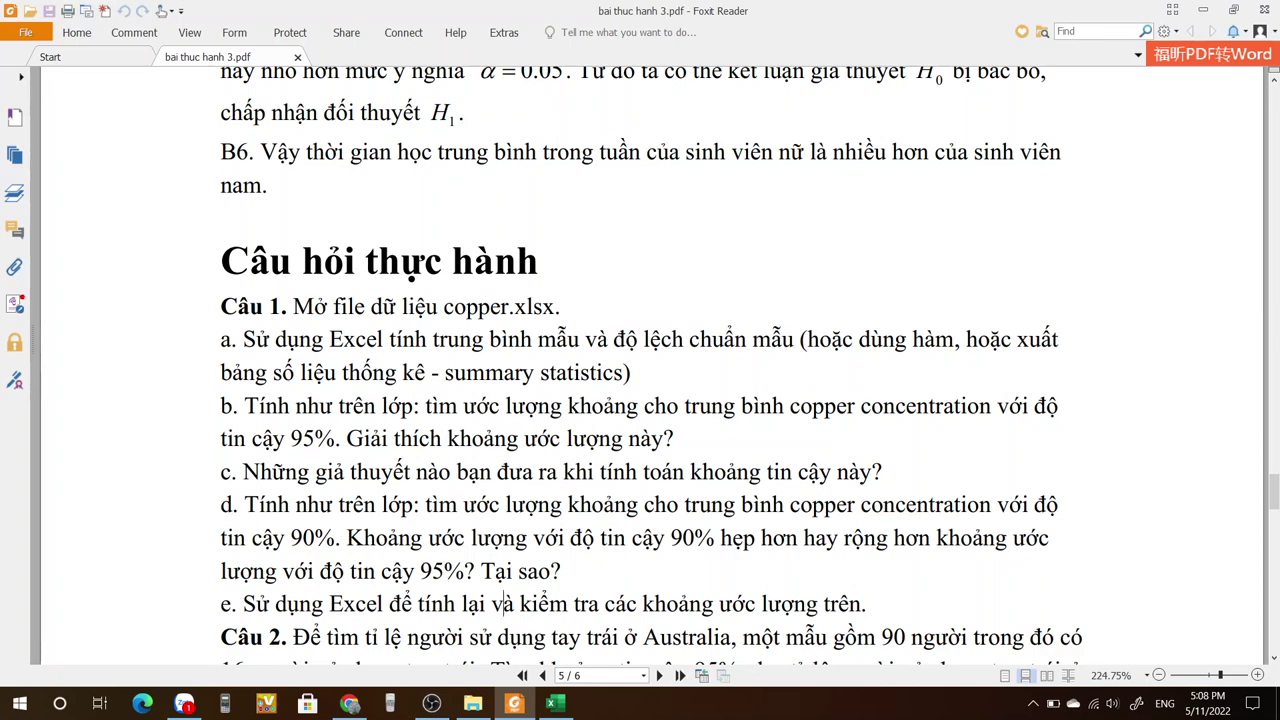
key("alt+Tab")
key("Down")
key("Down")
key("Down")
key("Down")
key("Down")
key("Down")
key("Down")
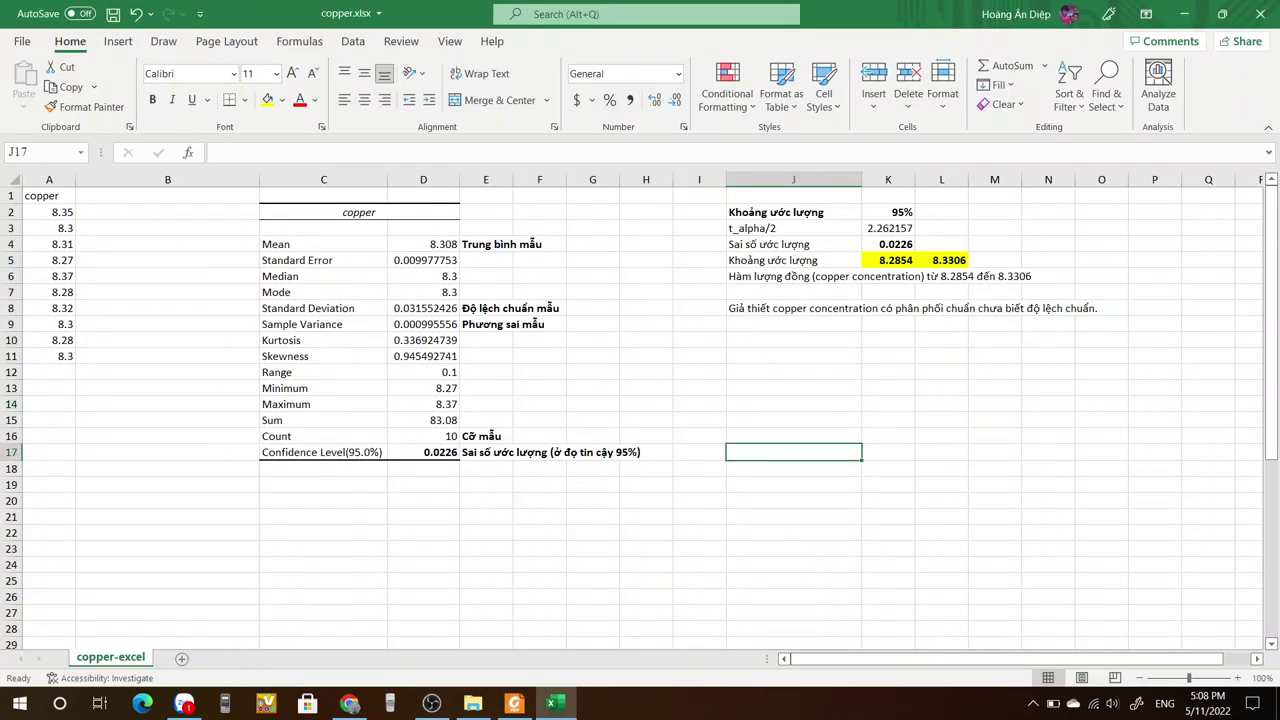
key("Left")
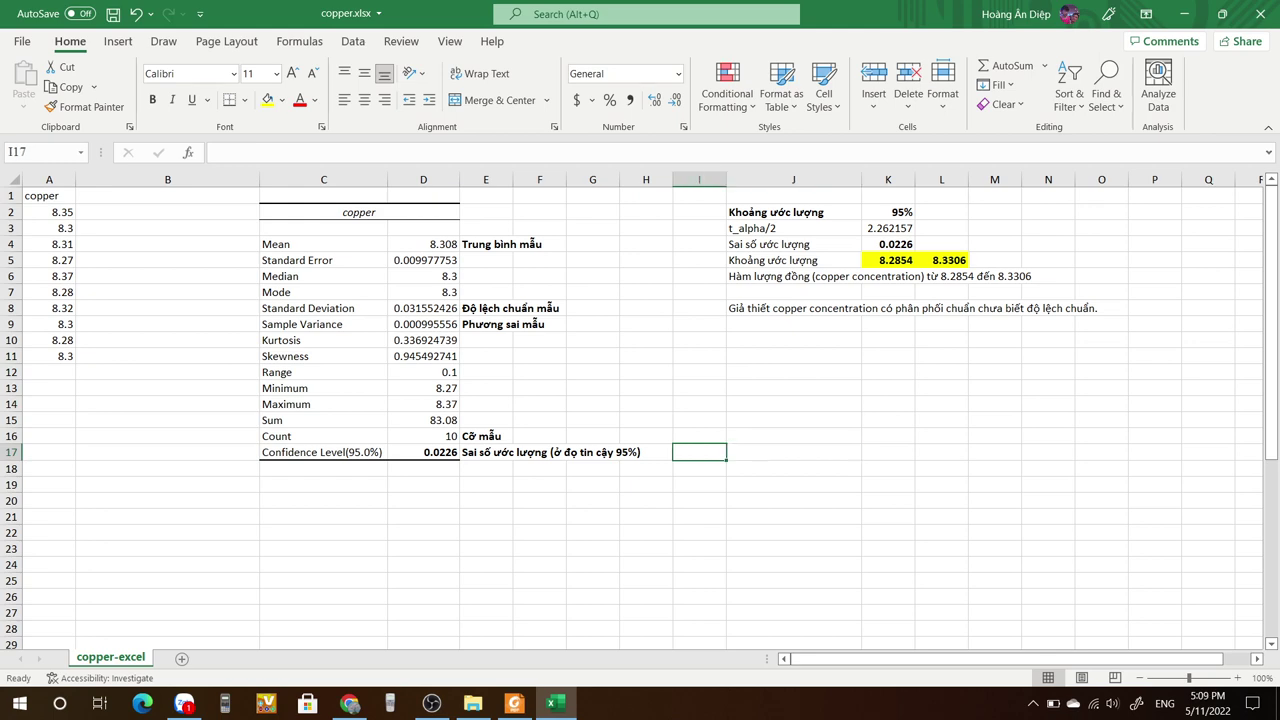
type("e)")
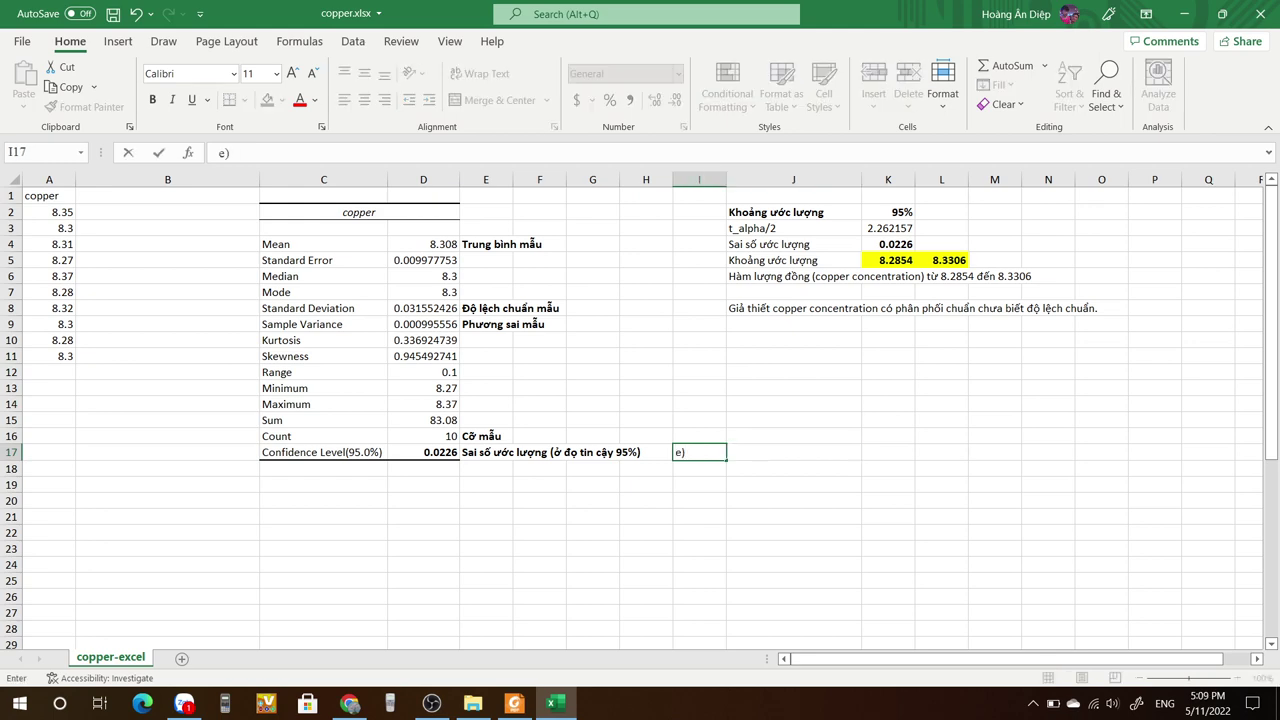
key("Tab")
Switch to Foxit Reader and examine the margin-of-error formulas and Excel functions for small and large samples in section 3.1.1.
key("alt+Tab")
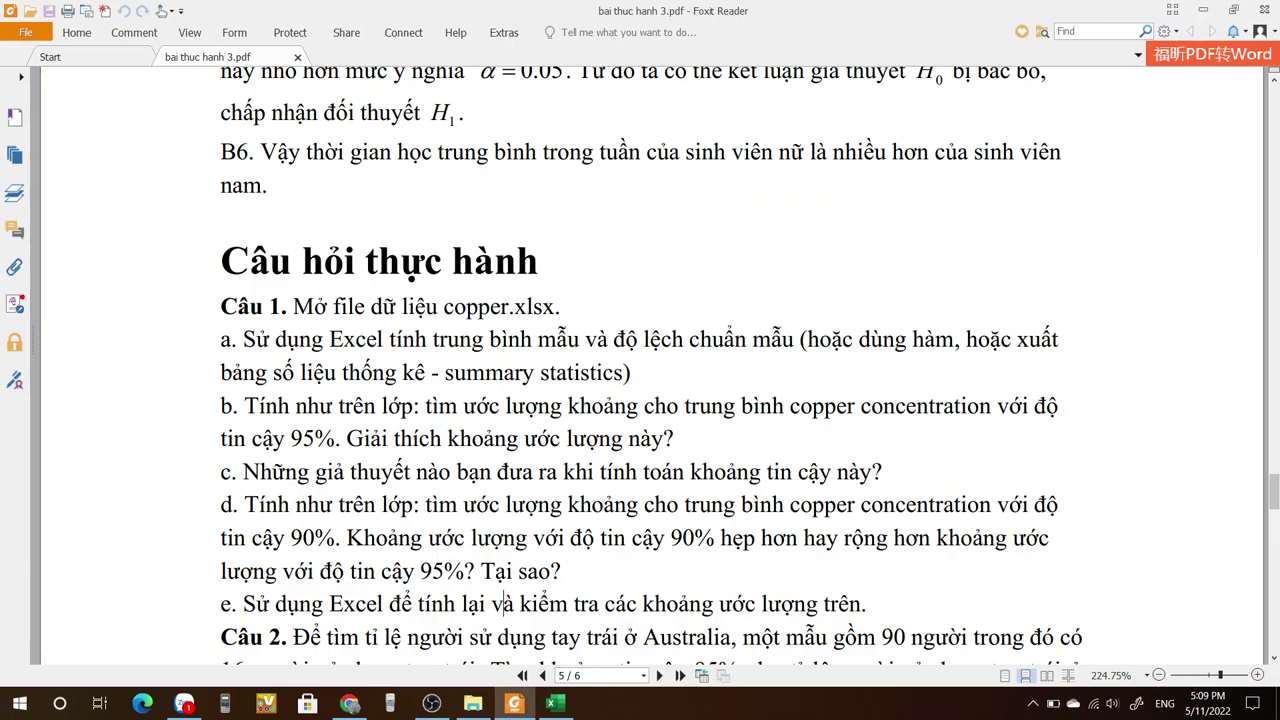
scroll(640, 365, "up", 15)
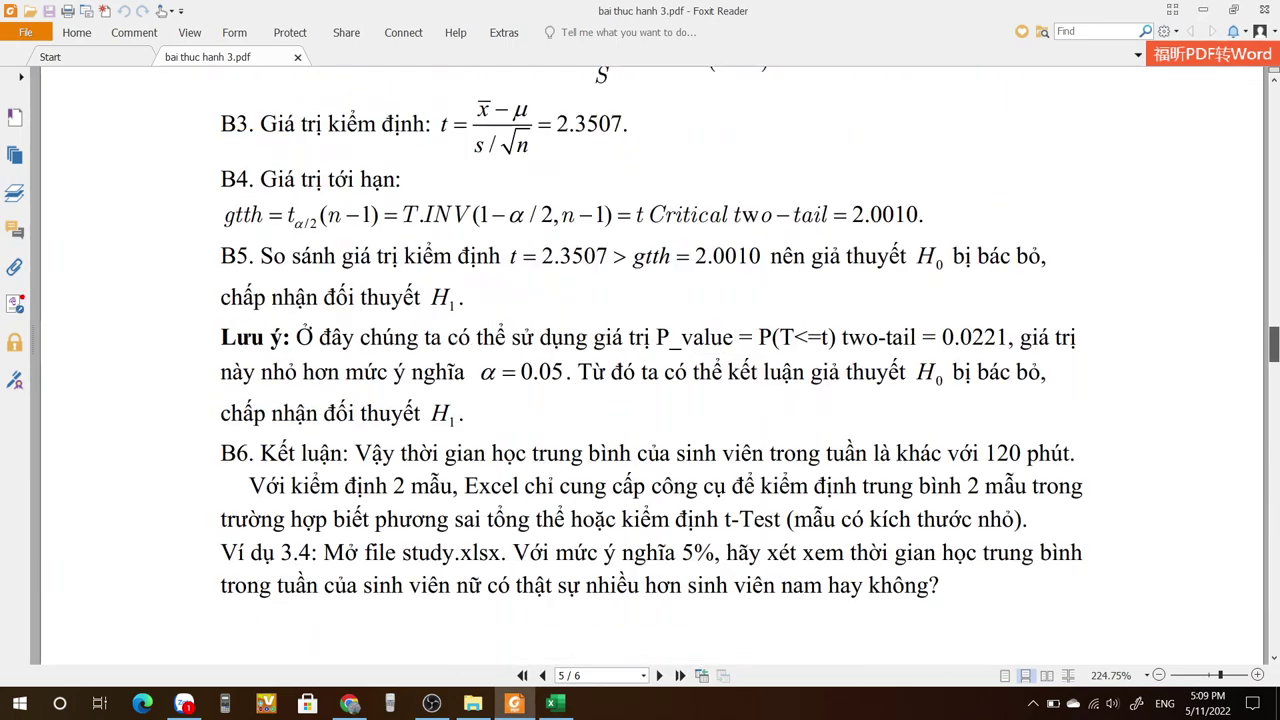
scroll(640, 365, "up", 10)
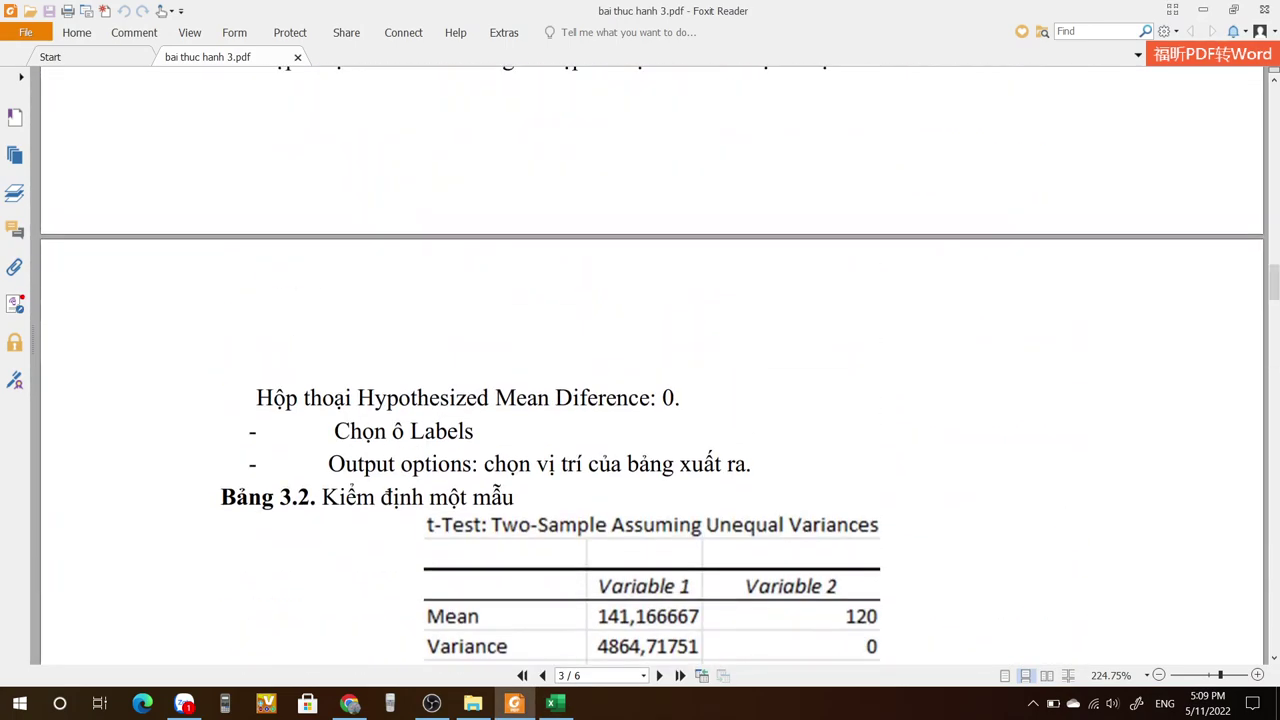
scroll(640, 365, "up", 8)
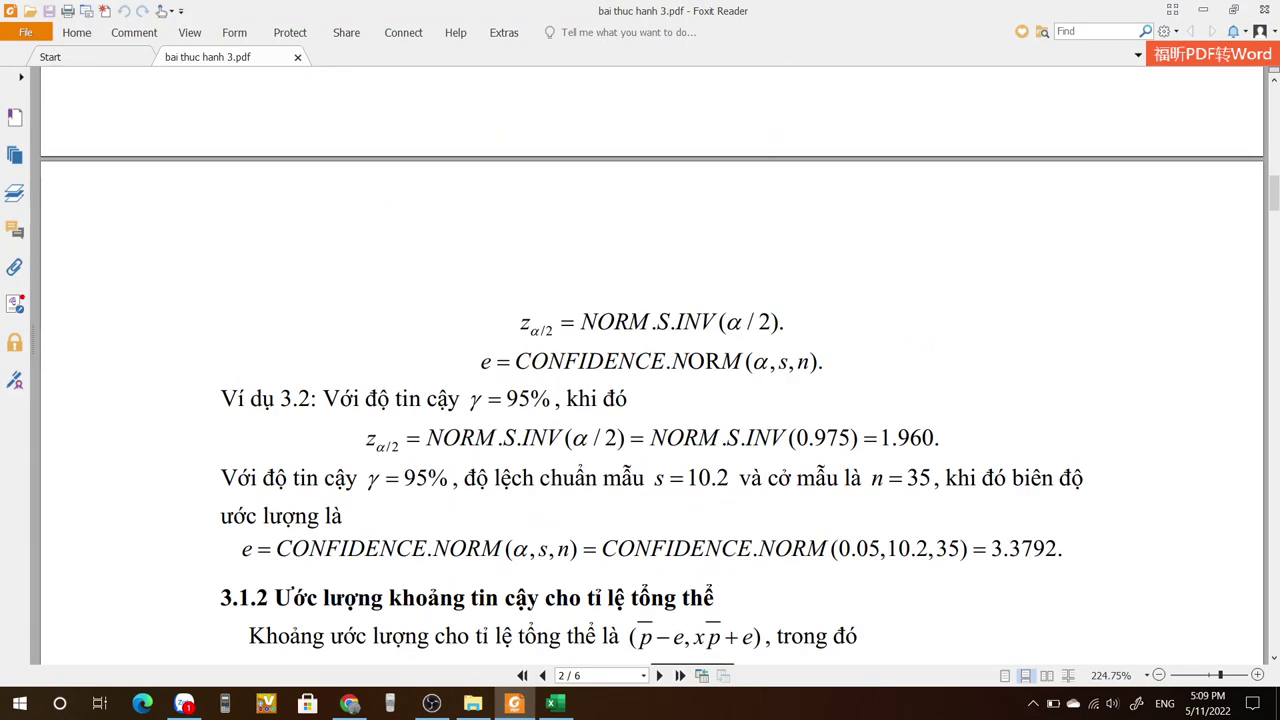
left_click_drag(496, 361, 812, 361)
scroll(780, 340, "up", 3)
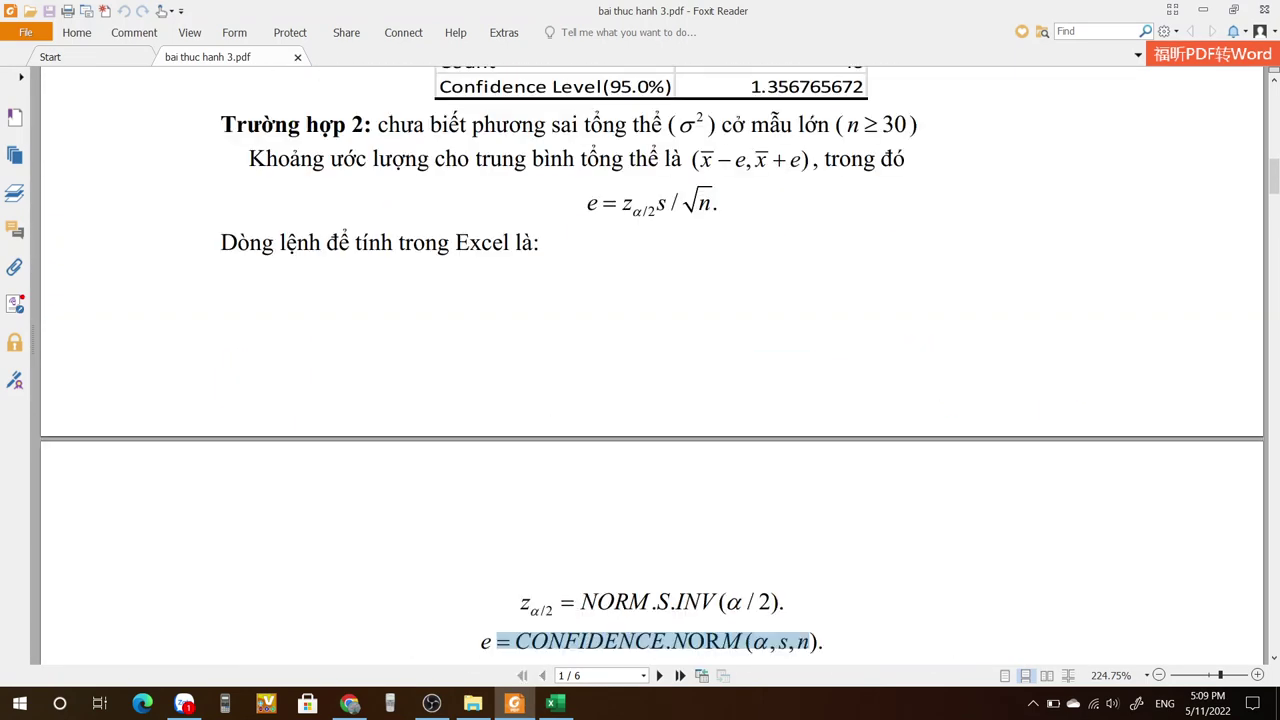
scroll(640, 365, "up", 8)
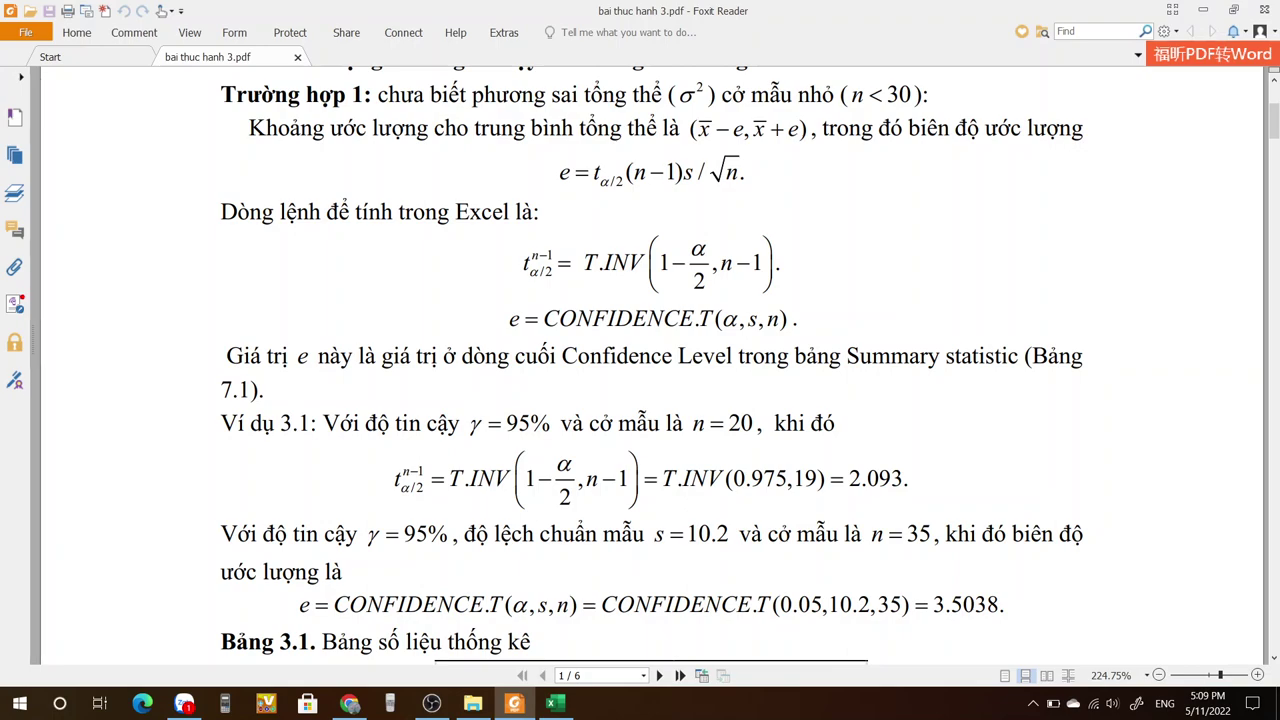
scroll(640, 365, "down", 3)
scroll(640, 365, "up", 3)
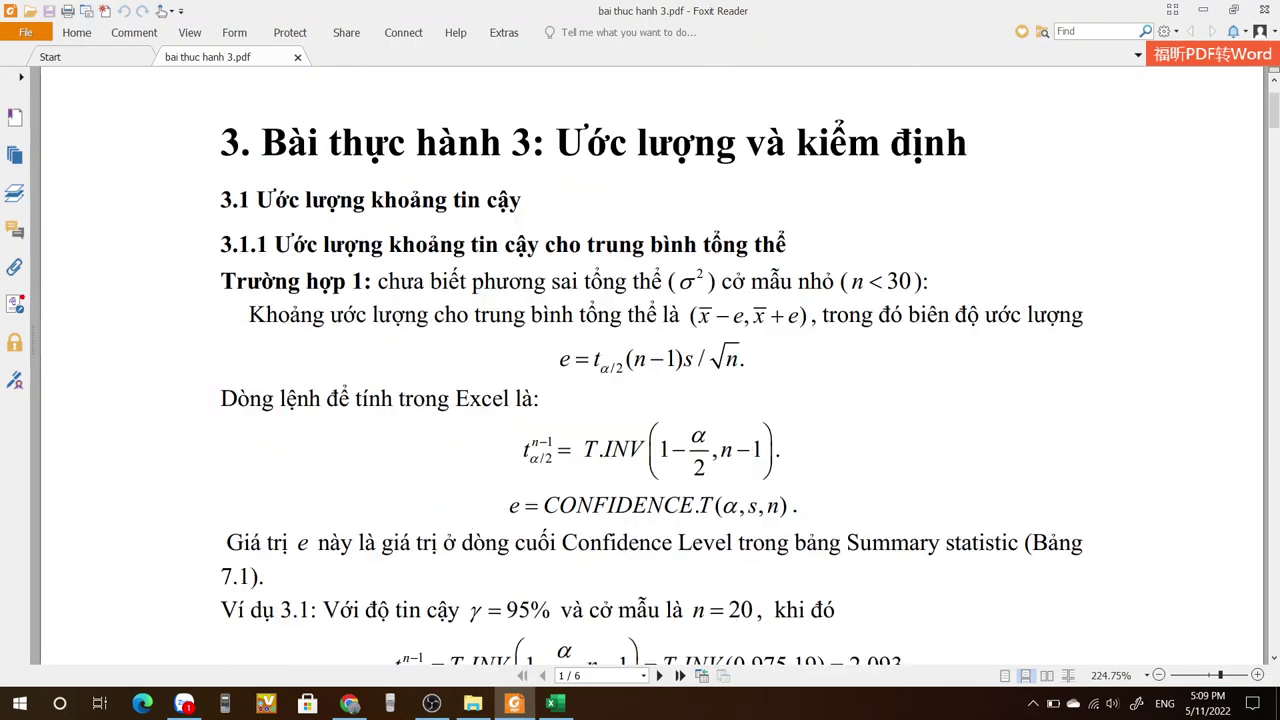
scroll(640, 365, "down", 9)
left_click_drag(588, 485, 712, 485)
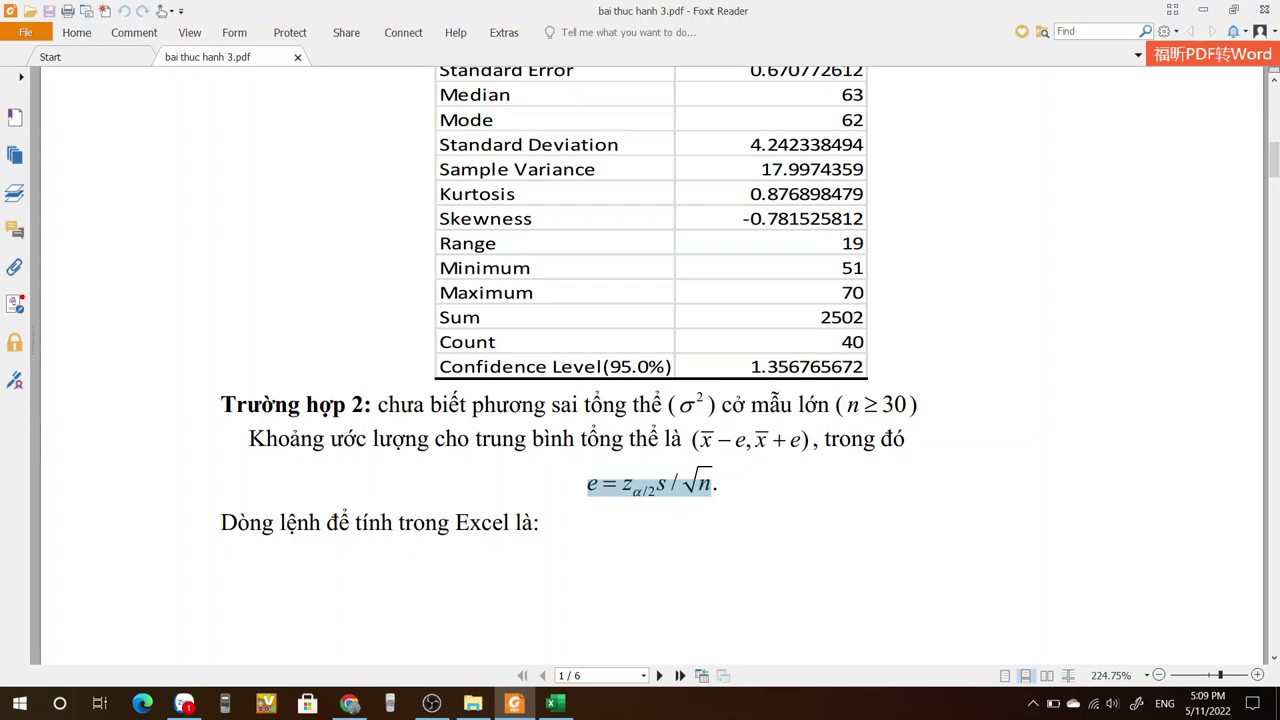
Switch to Excel and calculate the 95% margin of error in J17 with =CONFIDENCE.T(0.05,D8,D16).
key("alt+Tab")
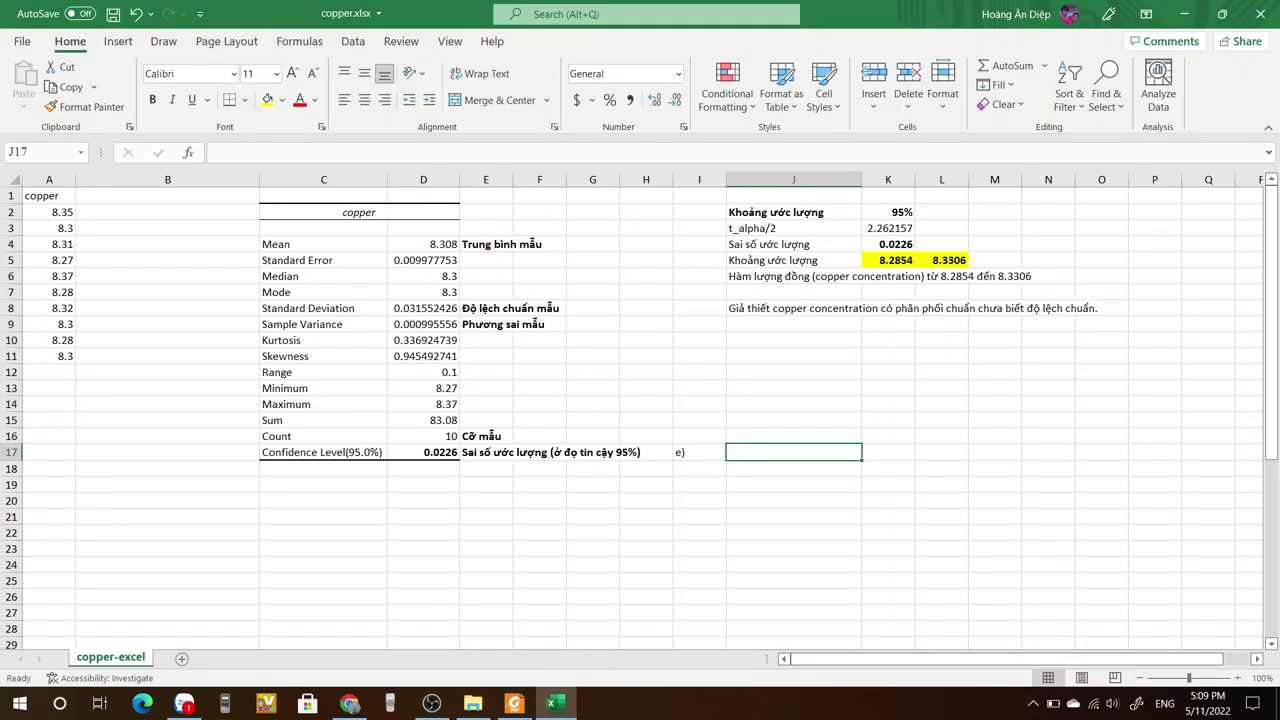
type("=co")
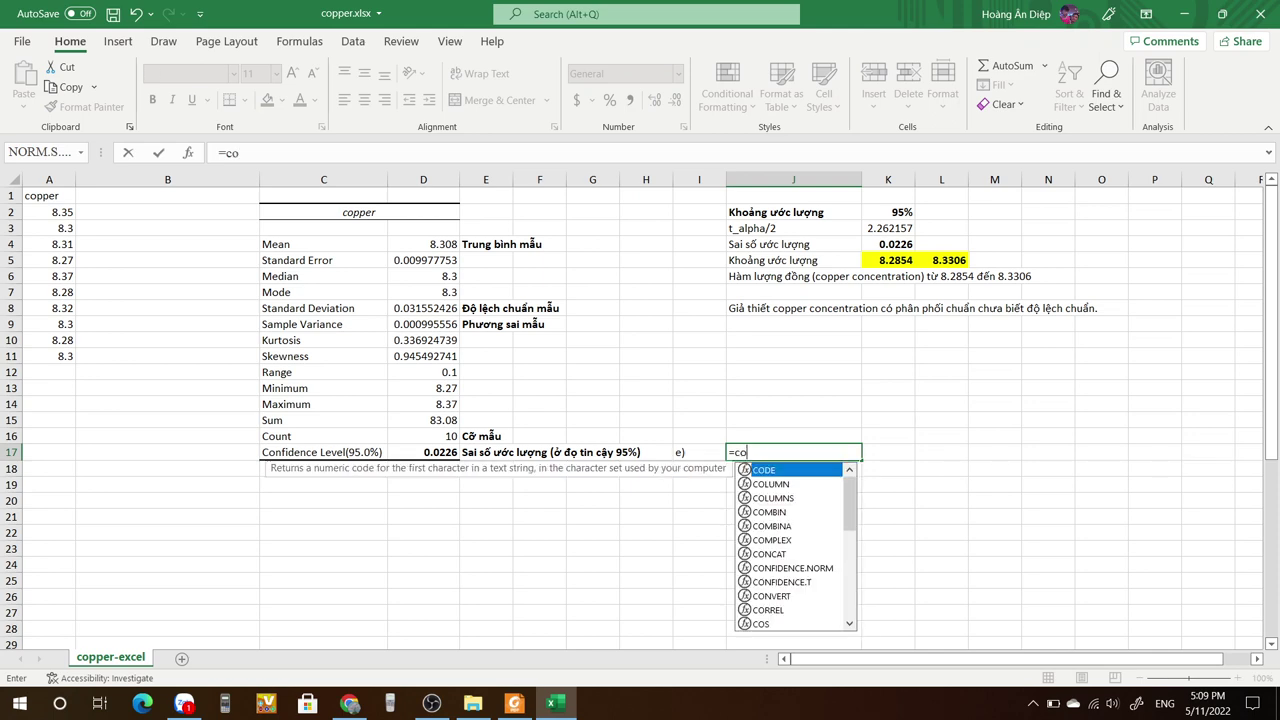
type("nf")
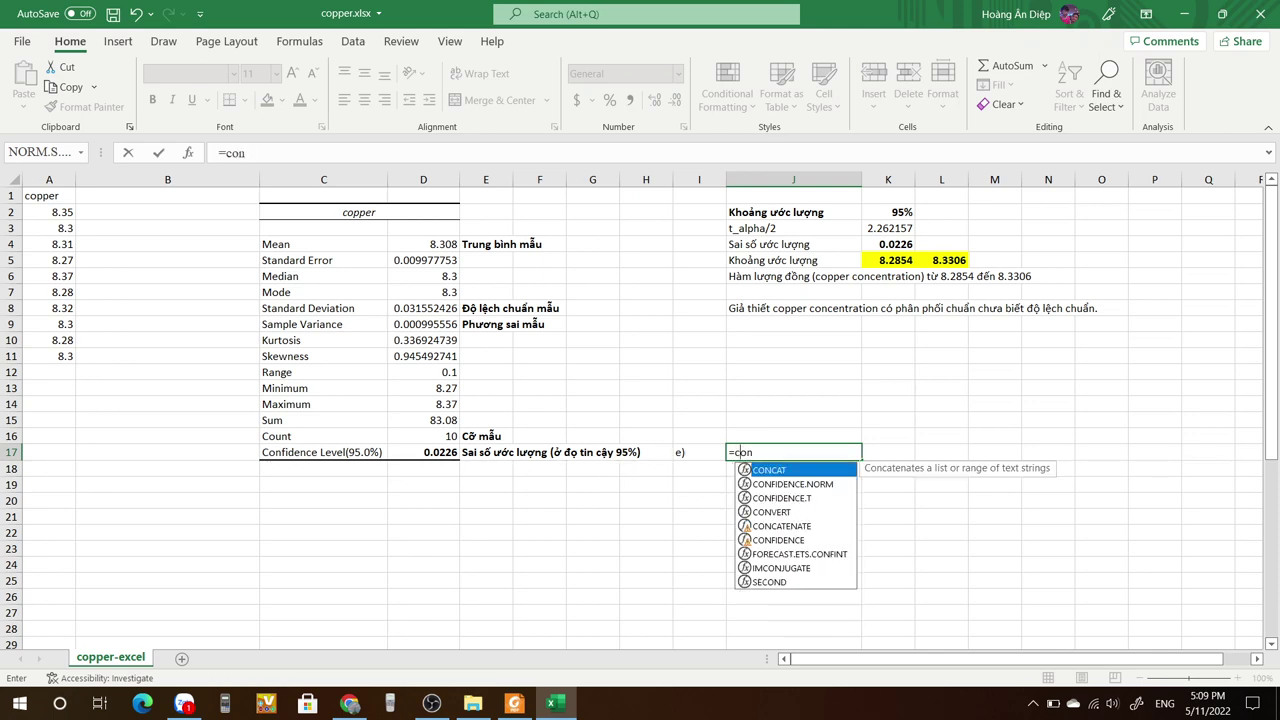
type("f")
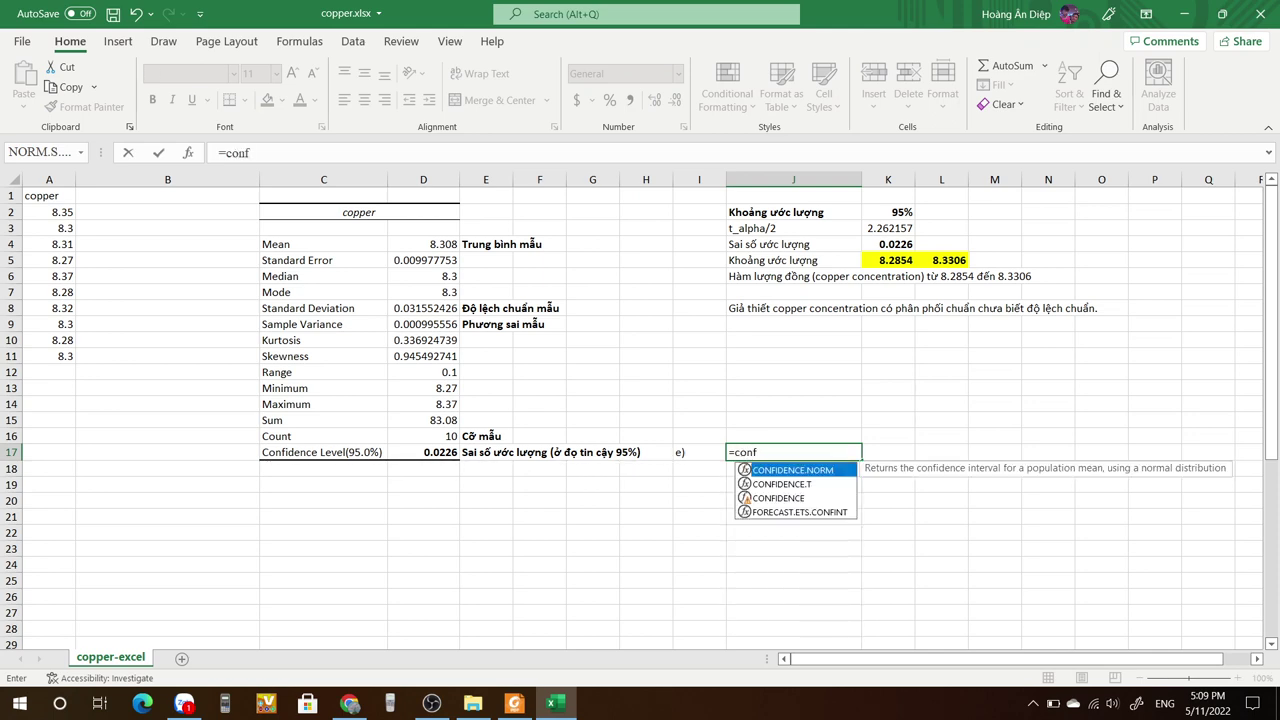
key("Down")
key("Tab")
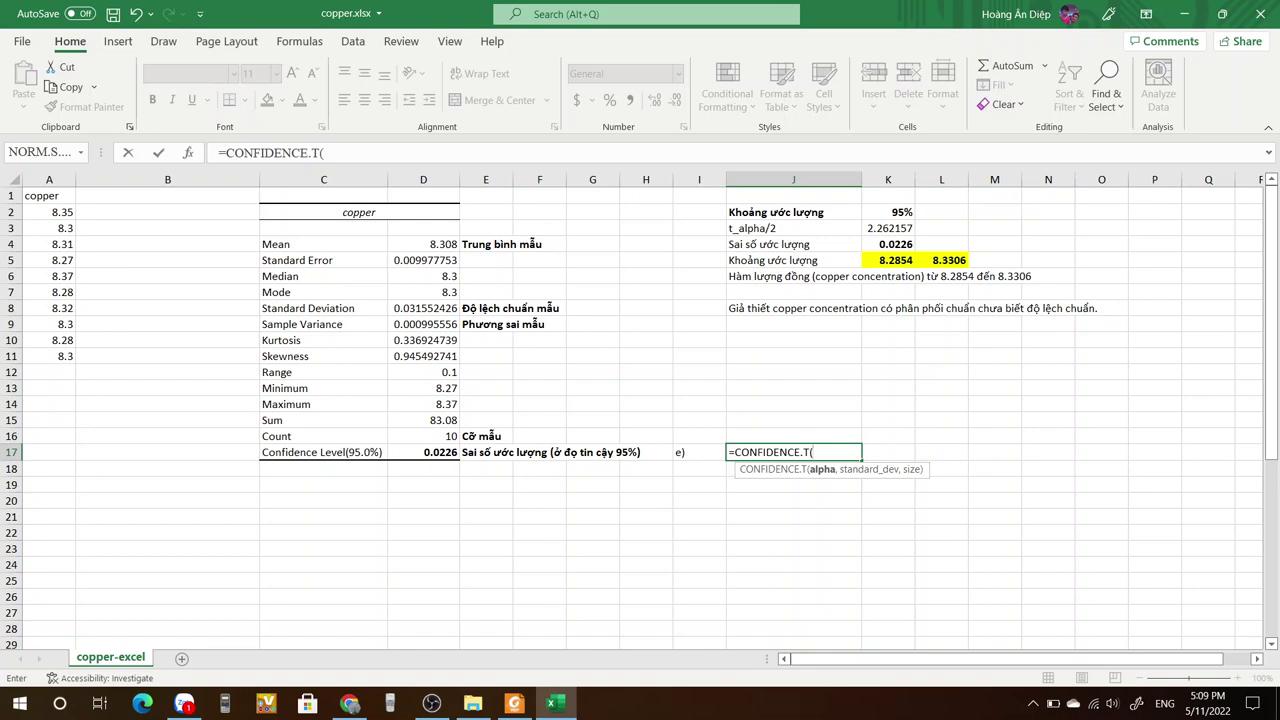
type("0.05,")
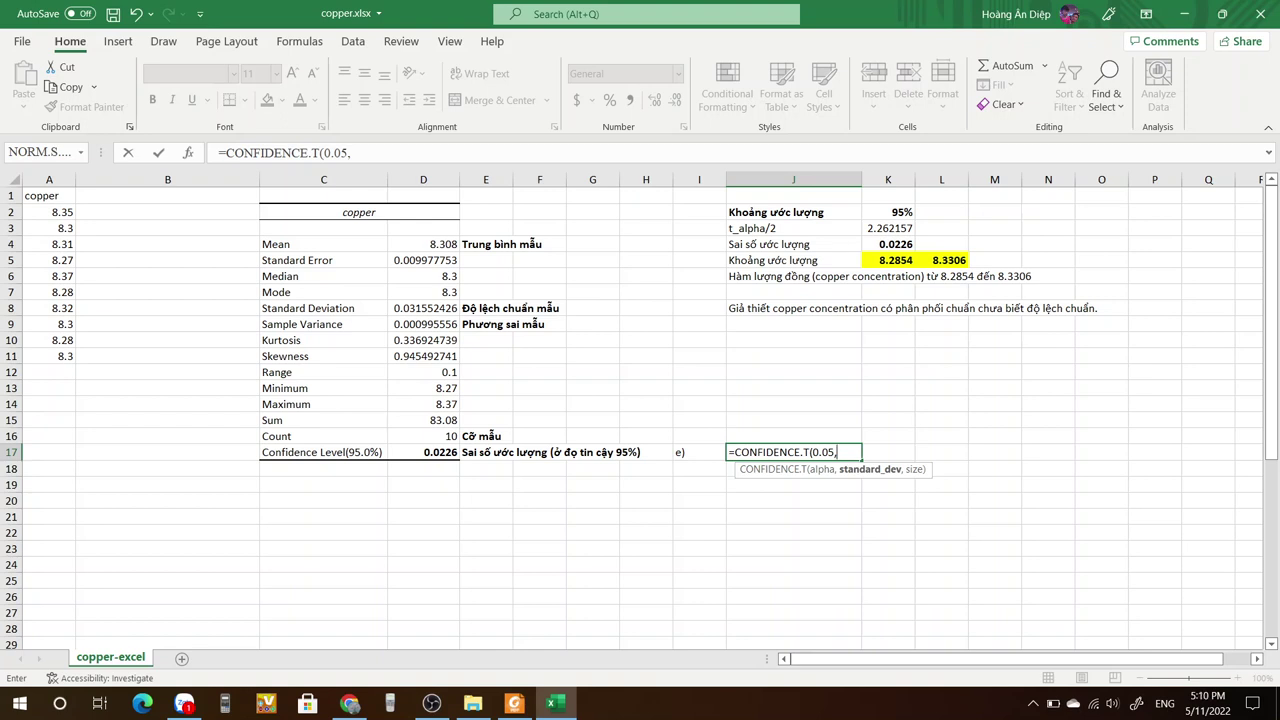
left_click(424, 308)
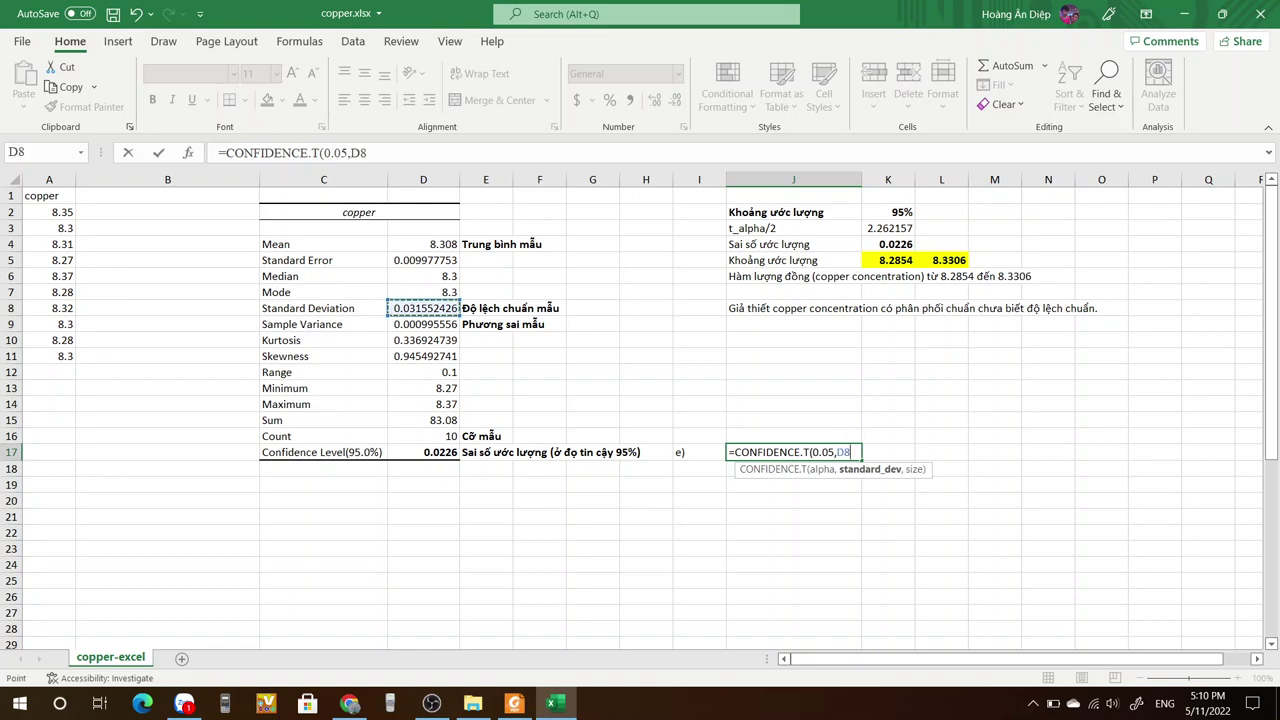
type(",")
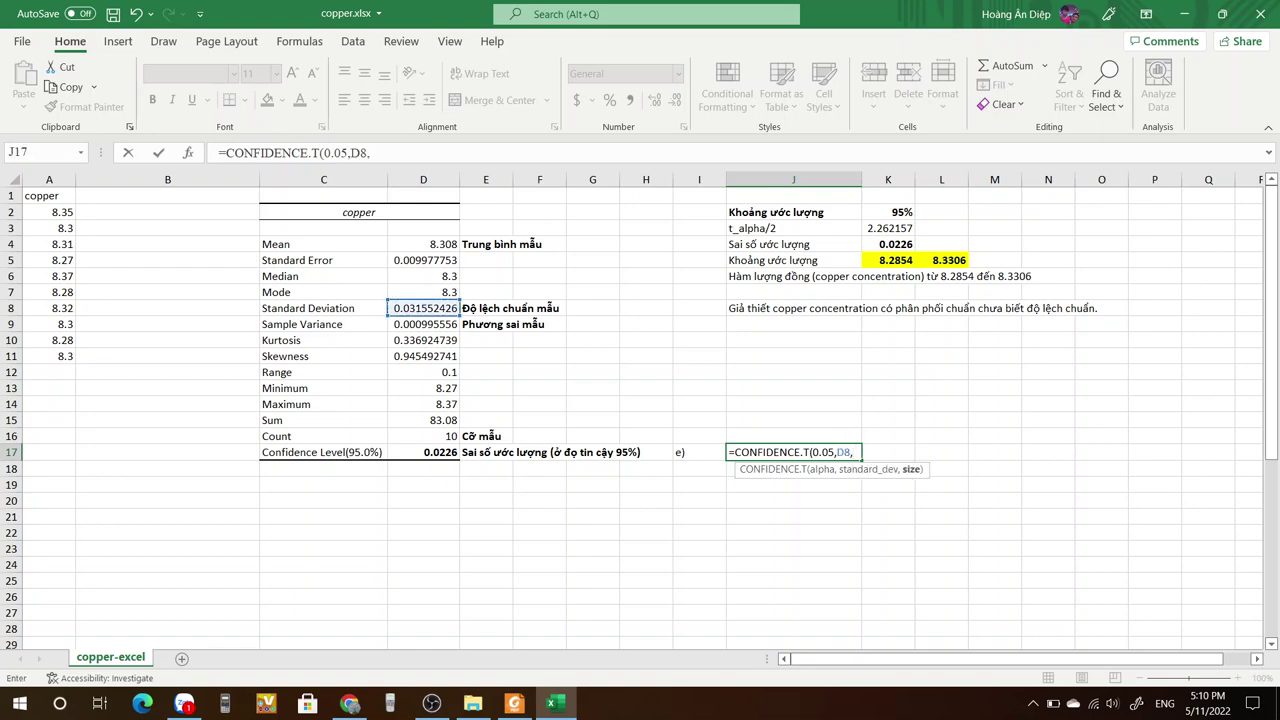
left_click(424, 436)
type(")")
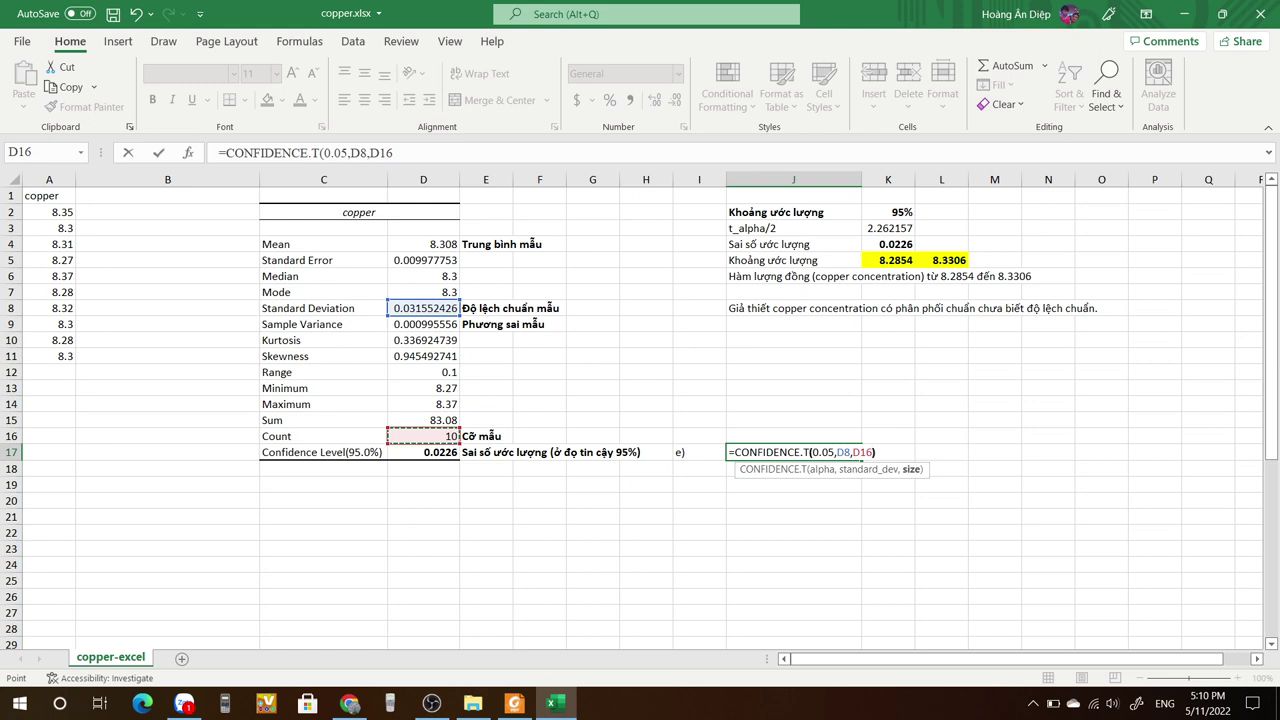
key("Return")
Format the margin of error in J17 with four decimal places and make it bold.
left_click(794, 452)
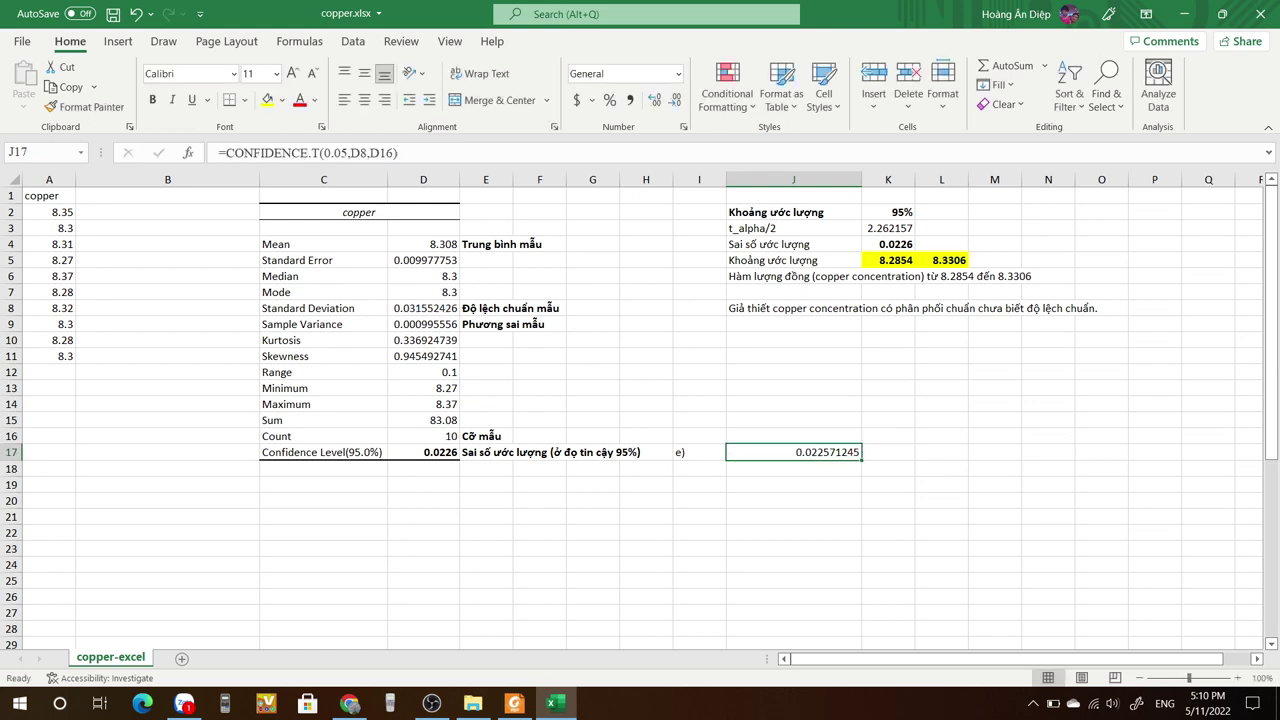
left_click(675, 100)
left_click(675, 100)
left_click(675, 100)
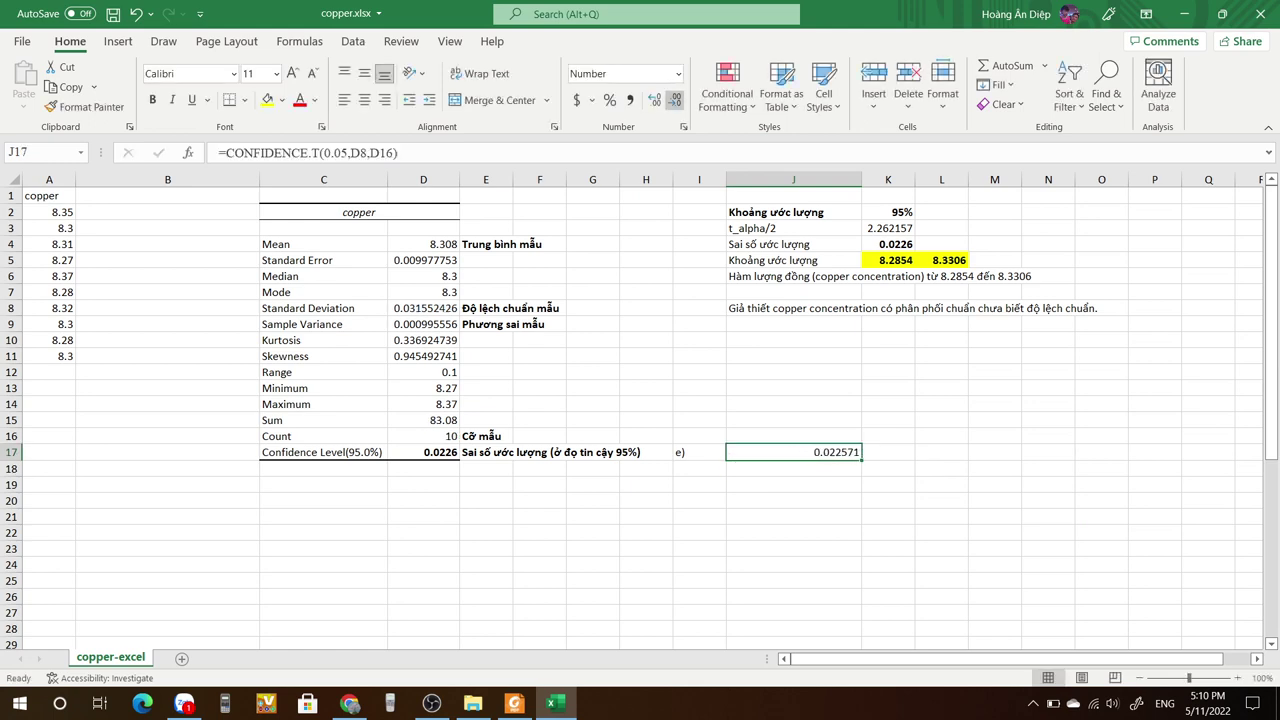
left_click(675, 100)
left_click(675, 100)
left_click(152, 100)
Fill the three 95% margin-of-error cells K4, J17 and D17 with light green.
left_click(888, 244)
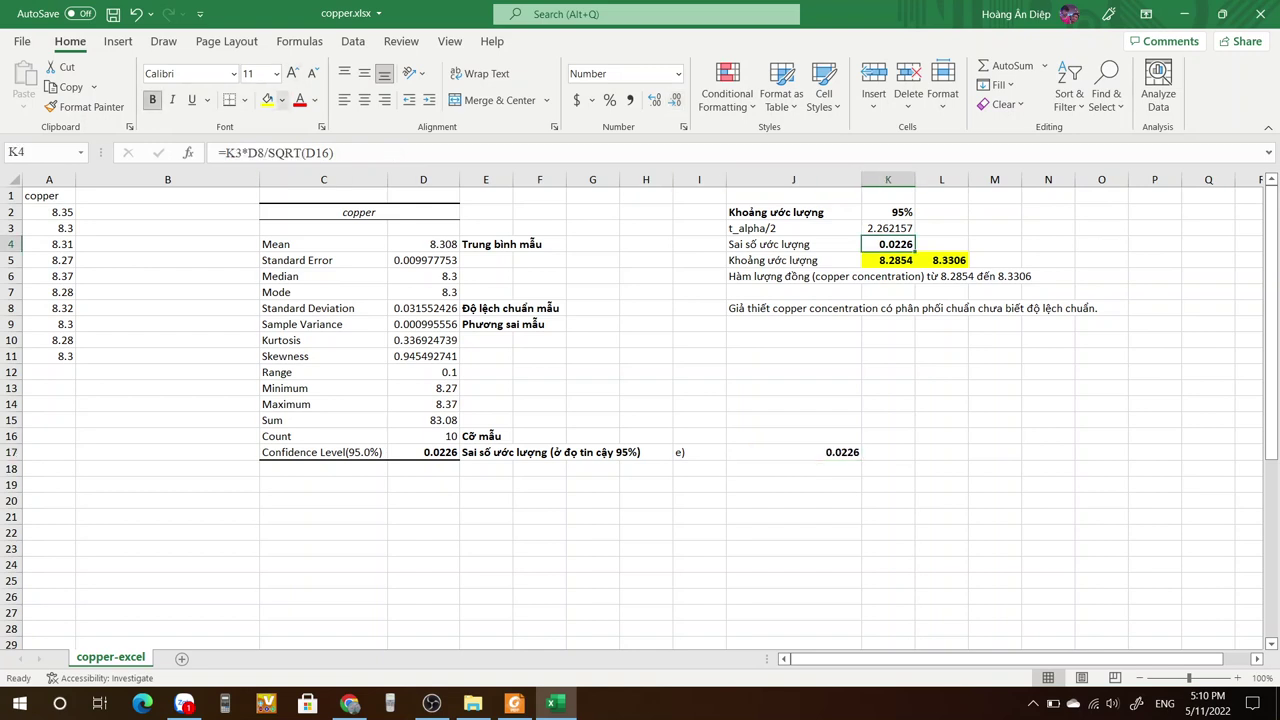
left_click(283, 100)
left_click(319, 256)
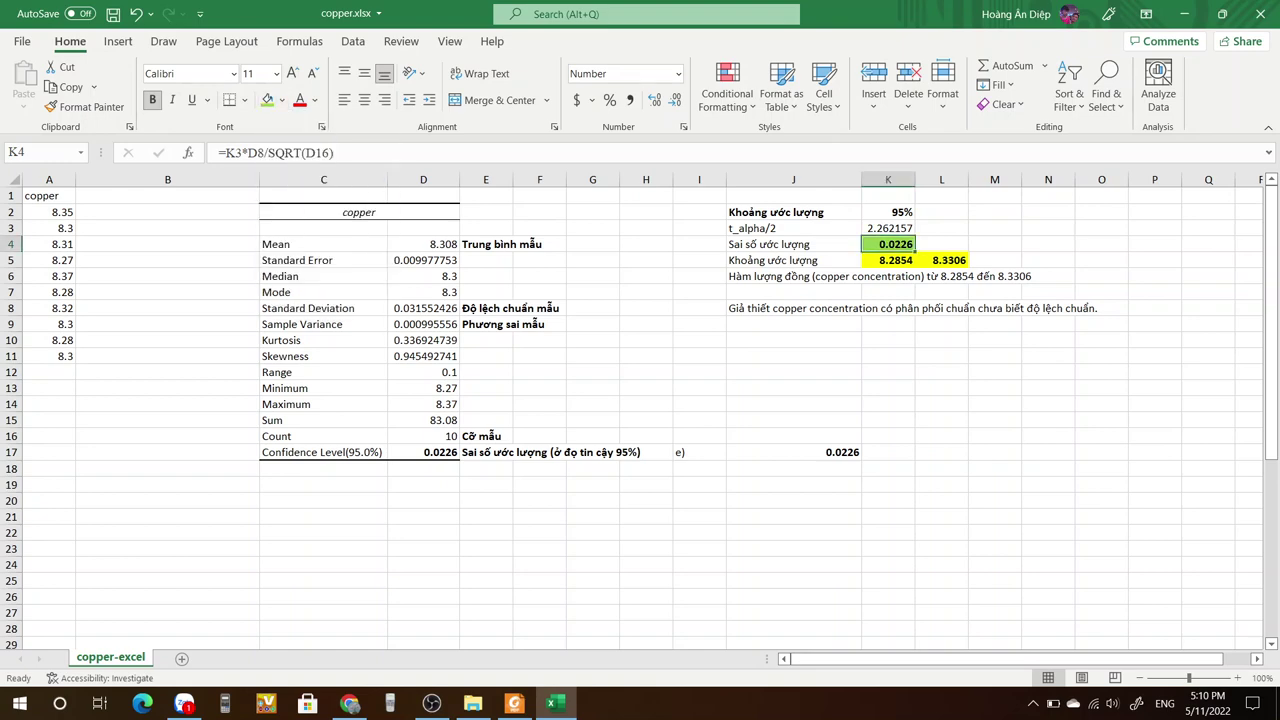
left_click(793, 468)
left_click(793, 453)
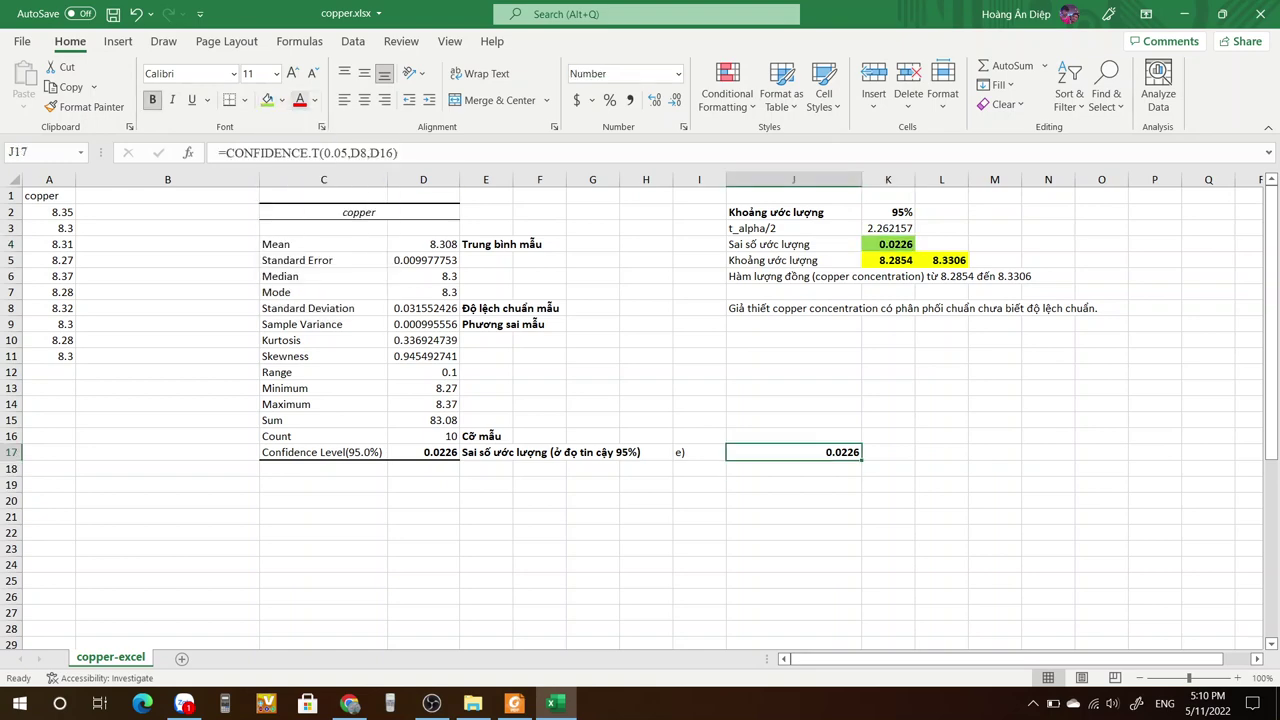
left_click(267, 100)
left_click(423, 453)
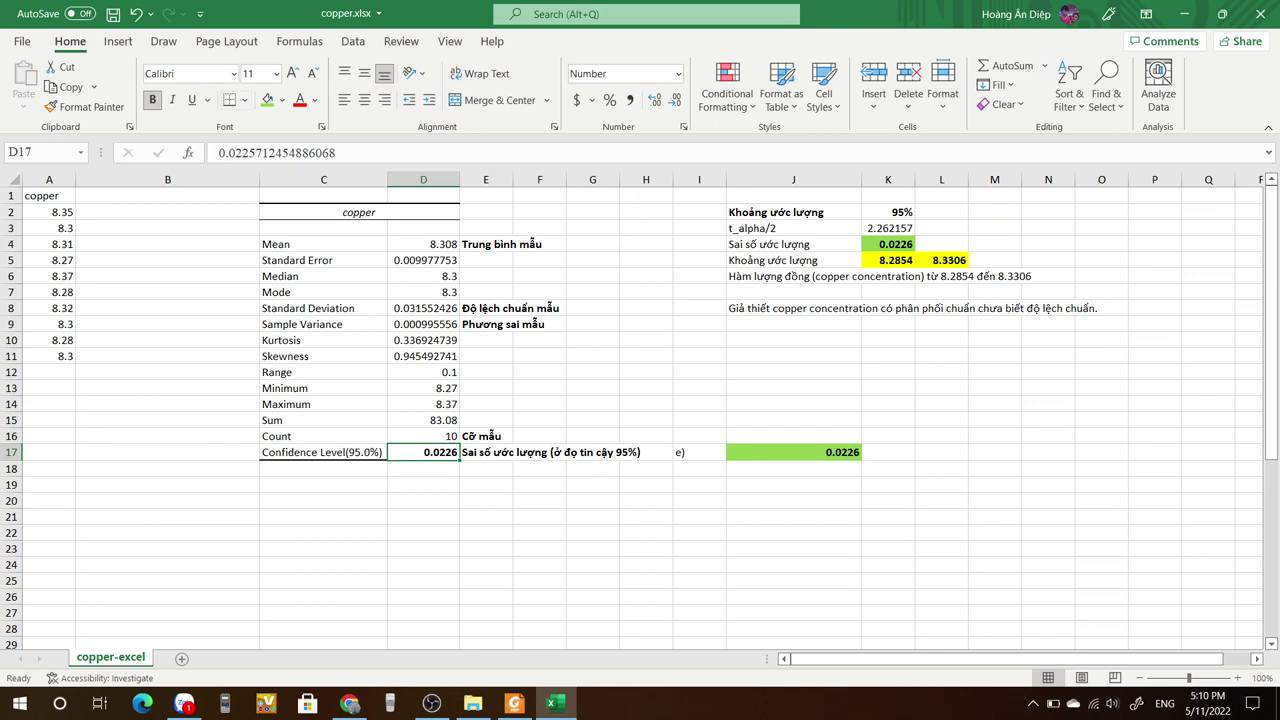
left_click(267, 100)
left_click(593, 452)
Compare the margins of error in the summary statistics table, K4 and J17.
left_click_drag(323, 211, 423, 452)
left_click_drag(1207, 452, 1160, 437)
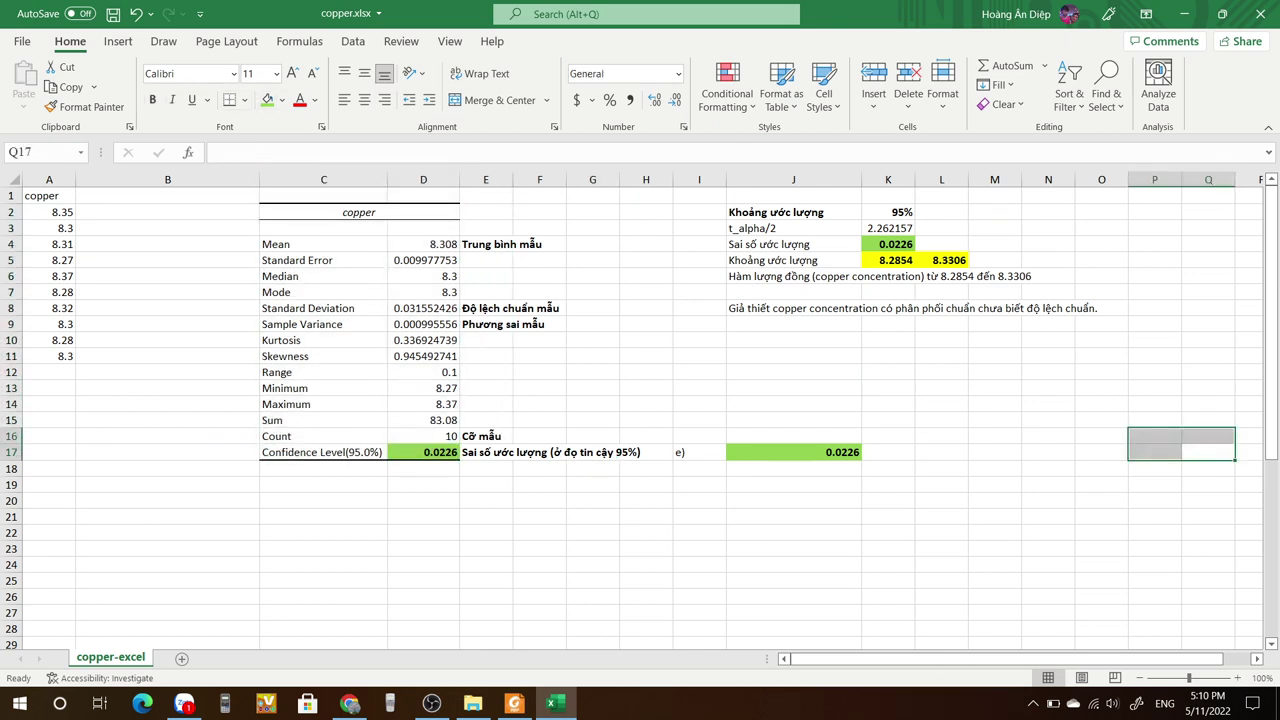
left_click(888, 244)
left_click(941, 244)
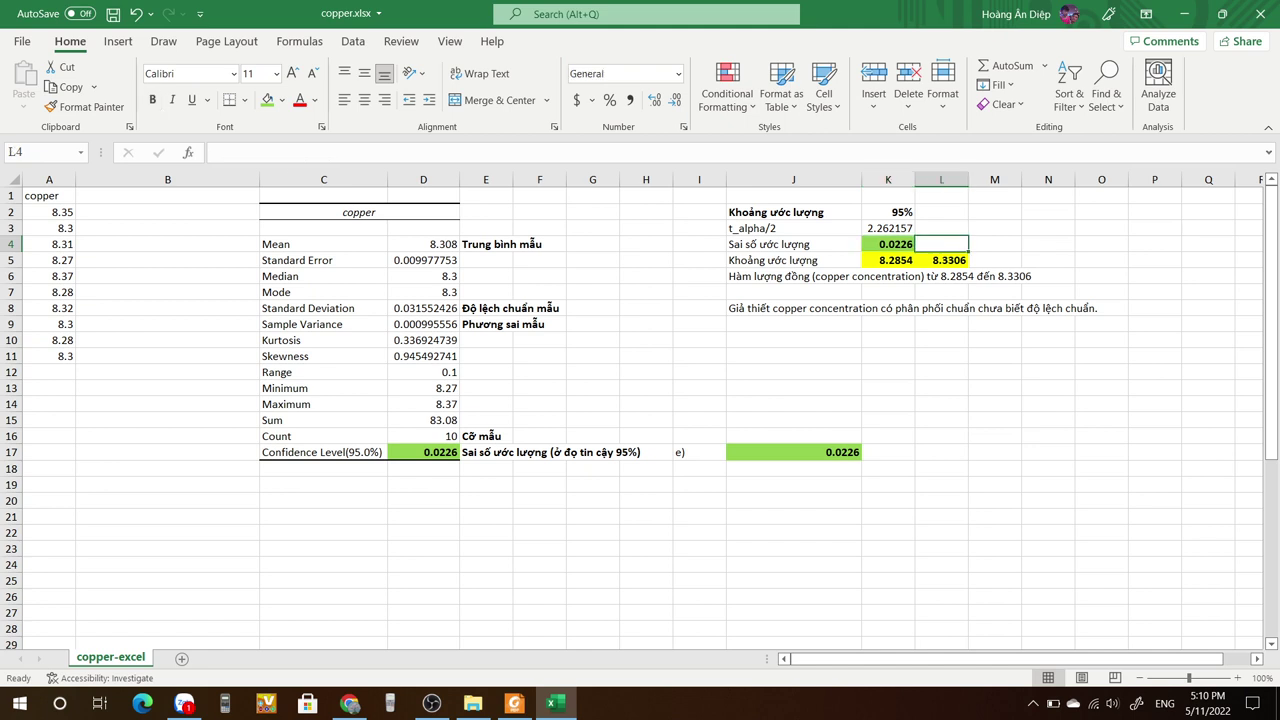
left_click(888, 244)
left_click(793, 452)
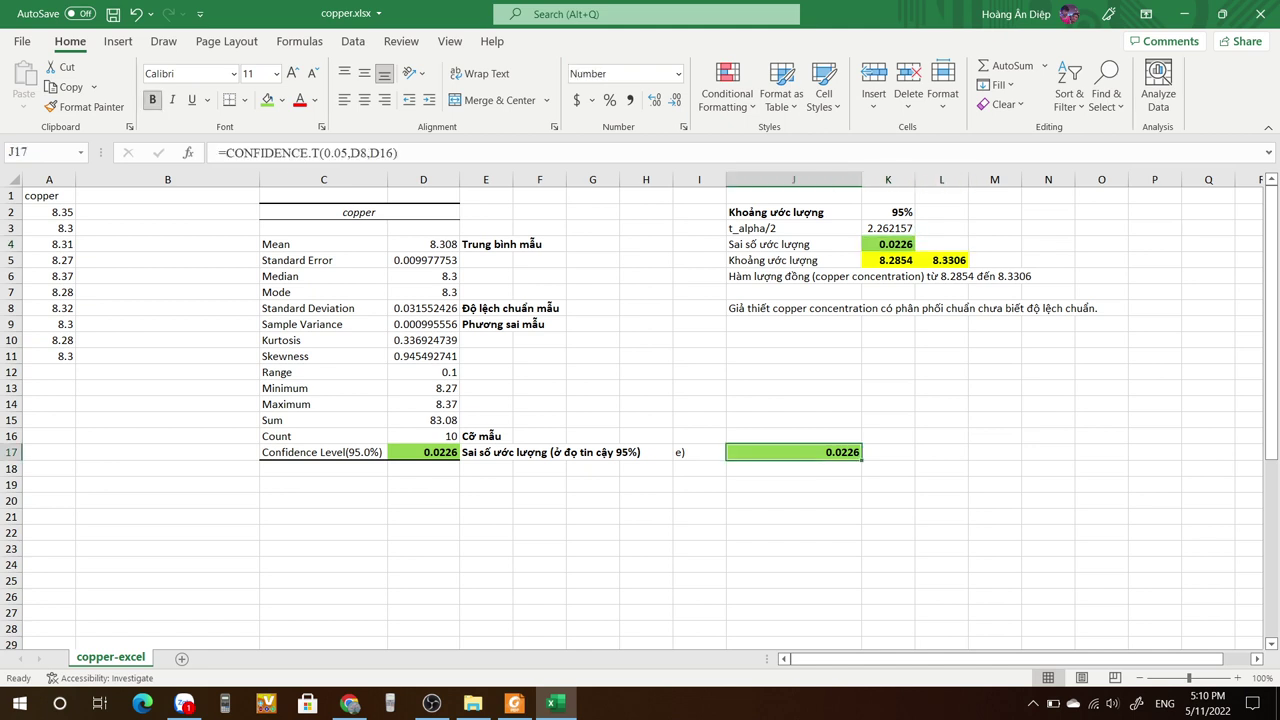
left_click(793, 468)
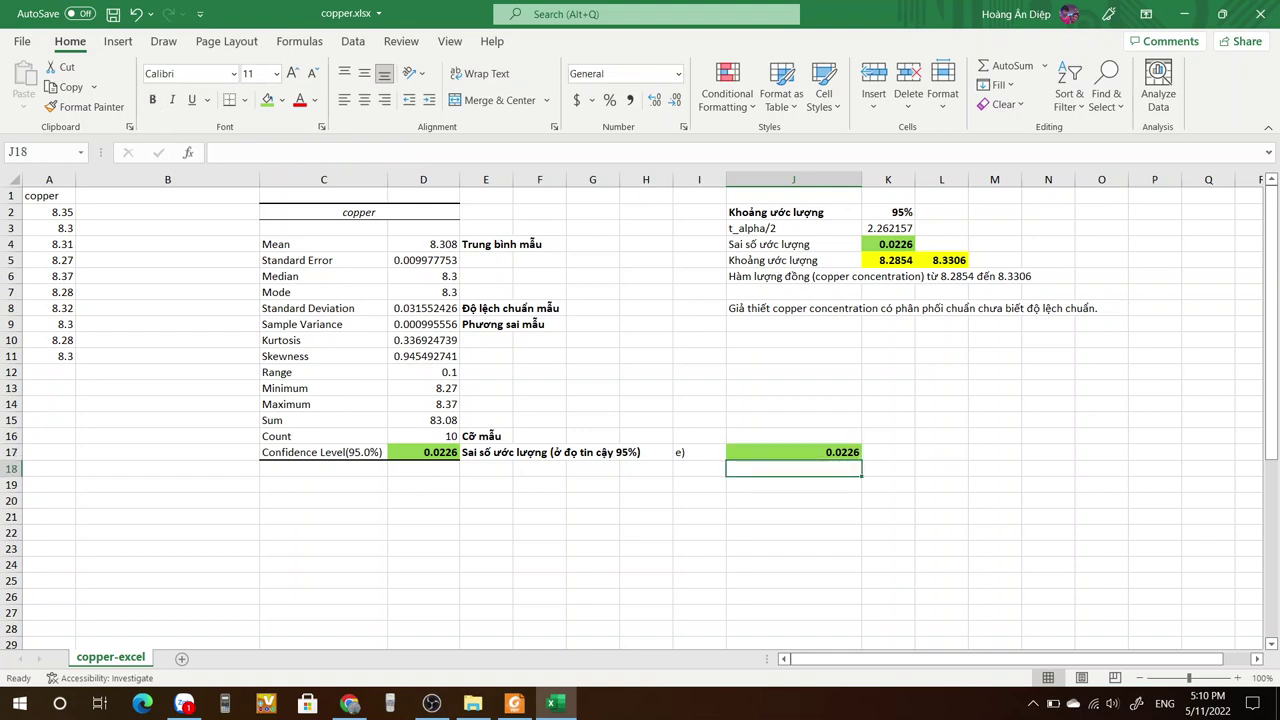
Extend the label in I17 to "e) 95%" and enter 90% in I18.
double_click(699, 452)
type("95%")
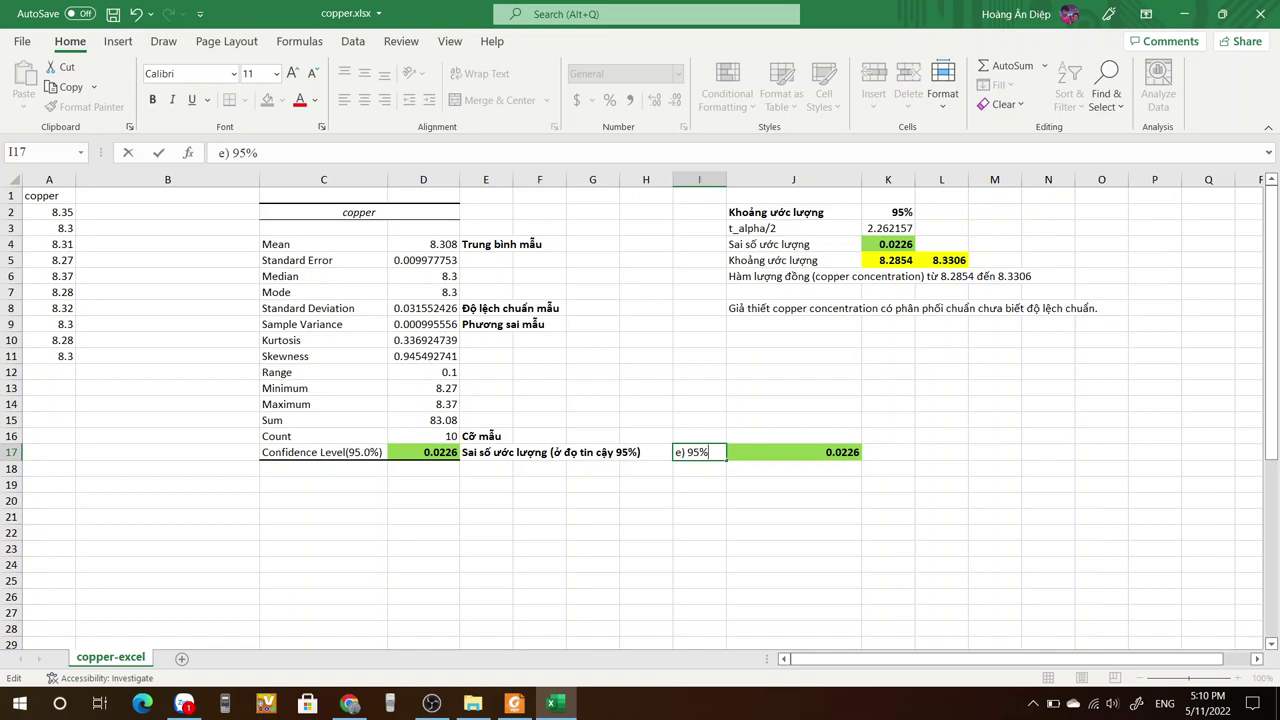
key("Return")
type("90")
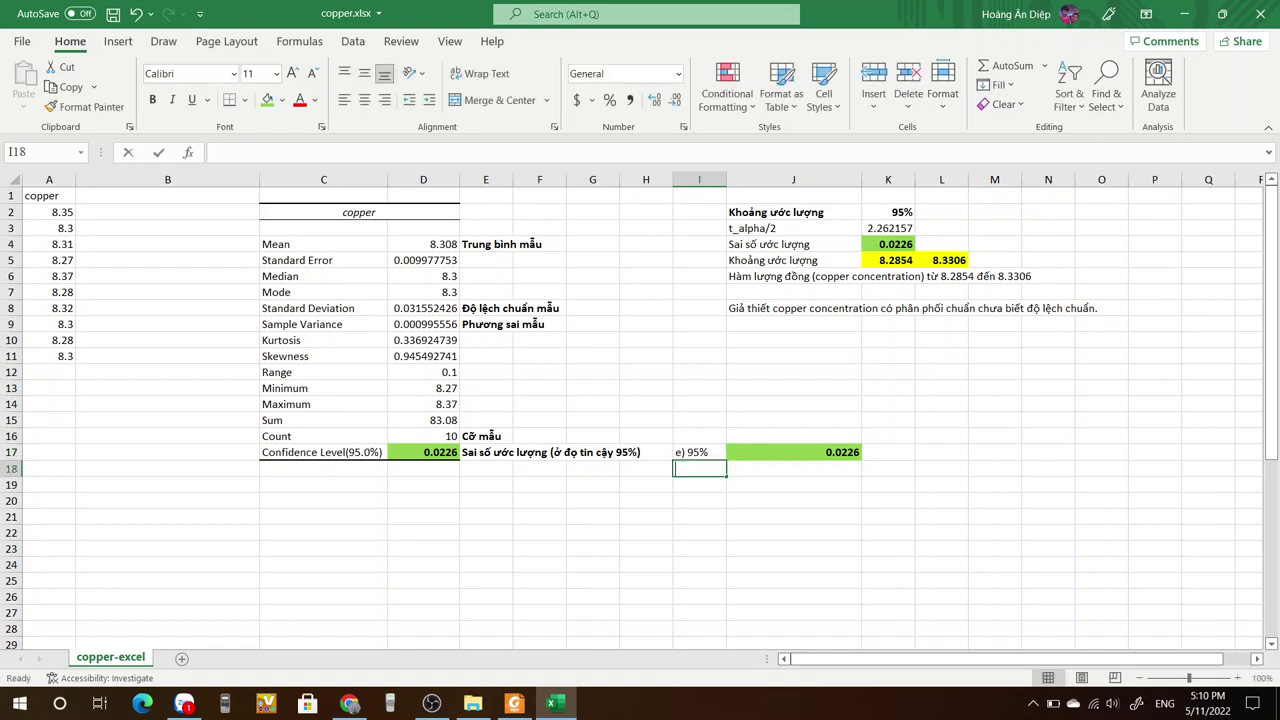
type("%")
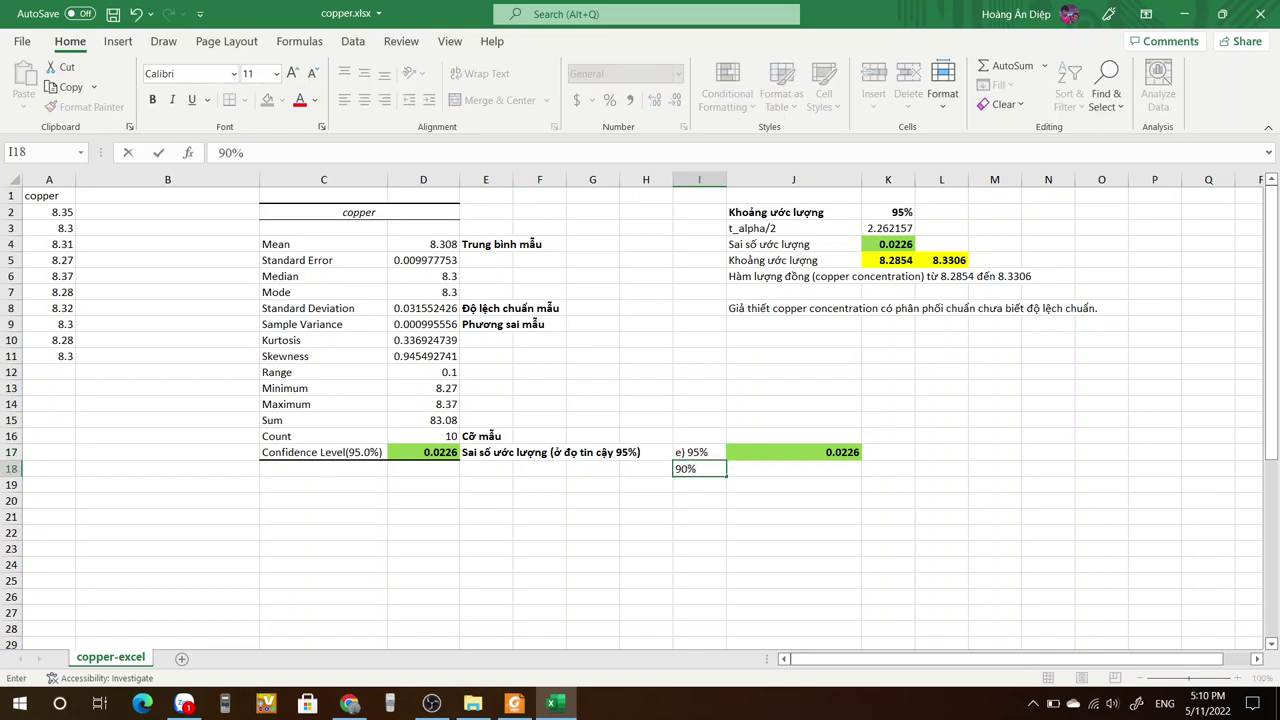
key("Tab")
type("co")
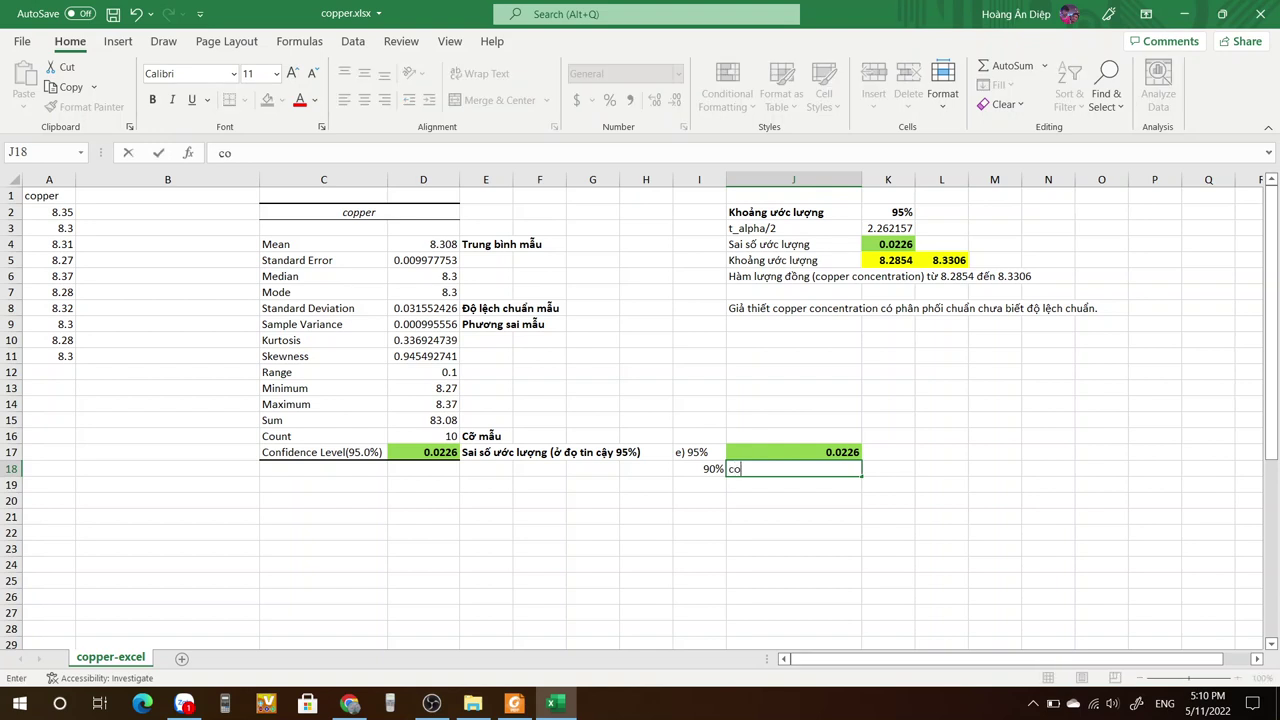
type("nf")
key("BackSpace")
key("BackSpace")
key("BackSpace")
key("BackSpace")
Calculate the 90% margin of error in J18 with =CONFIDENCE.T(0.1,D8,D16).
type("=con")
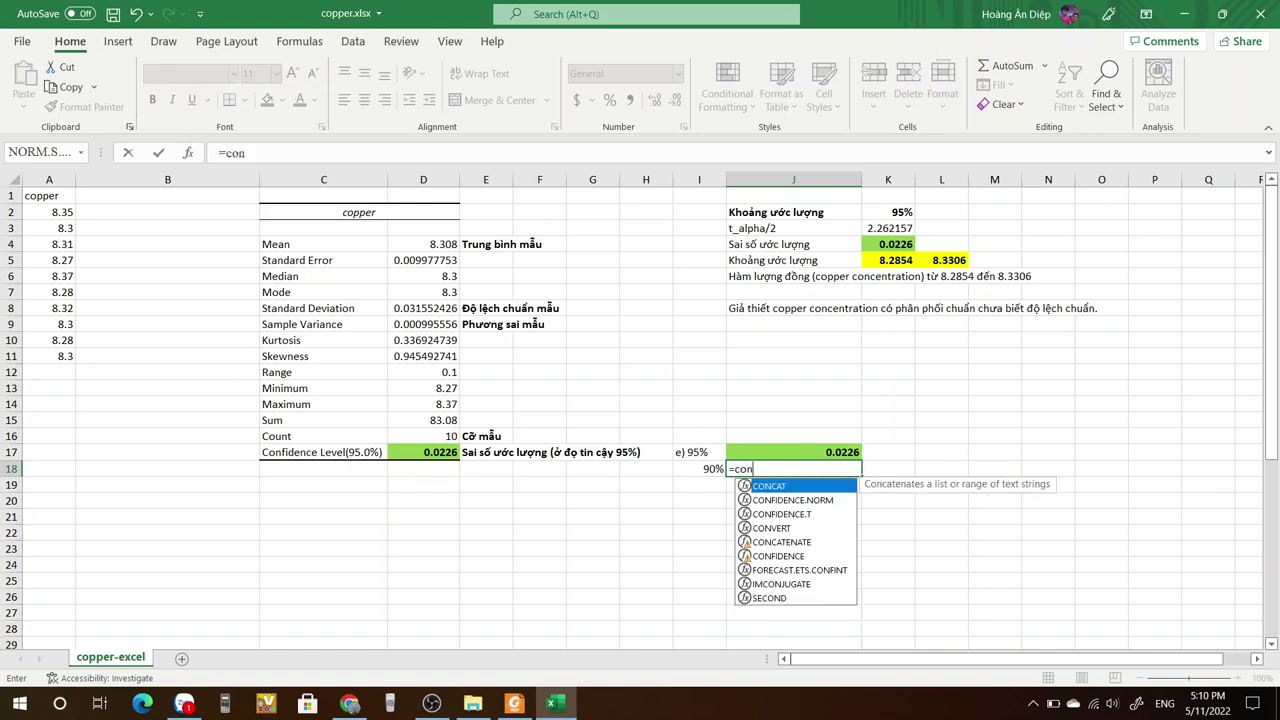
left_click(785, 514)
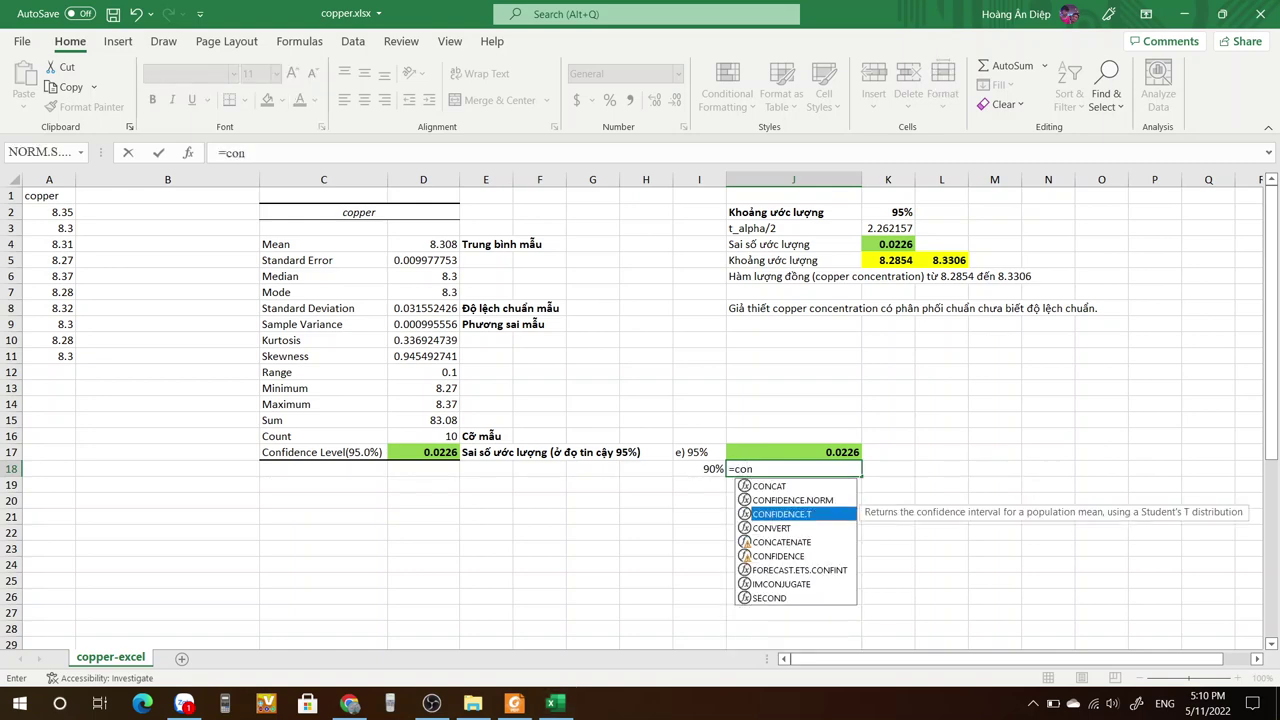
double_click(785, 514)
left_click(785, 516)
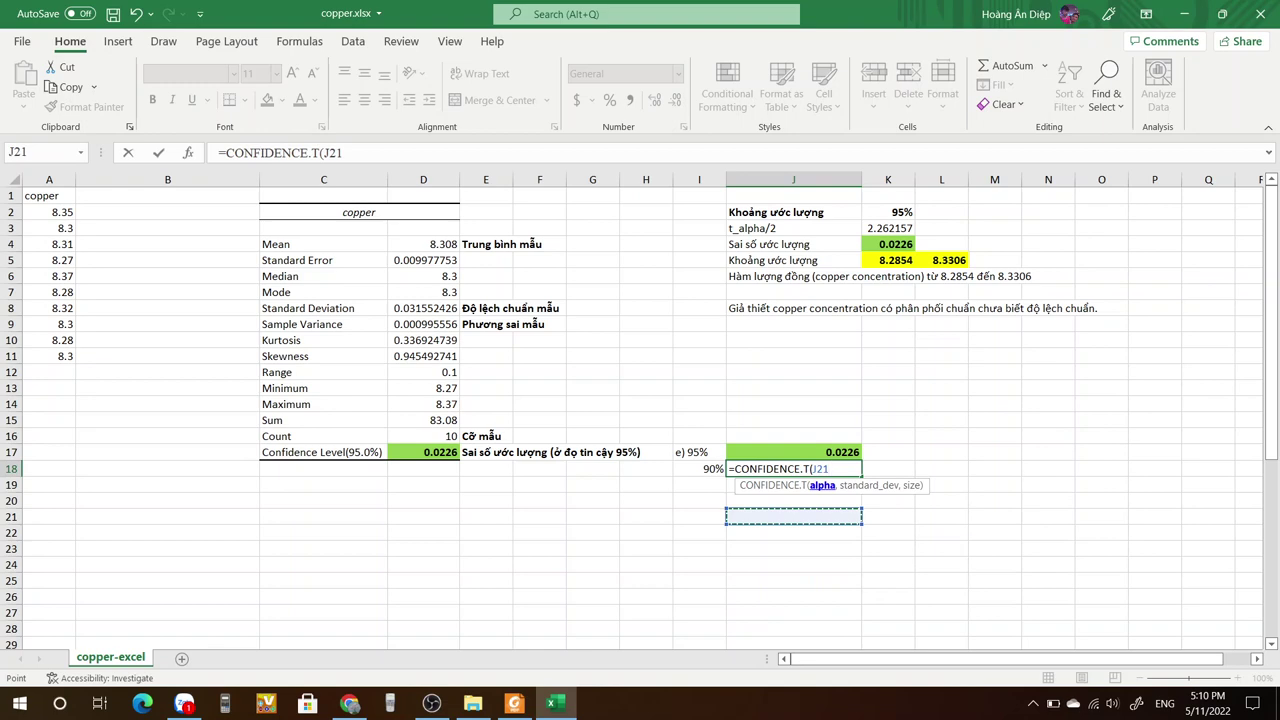
key("BackSpace")
key("BackSpace")
key("BackSpace")
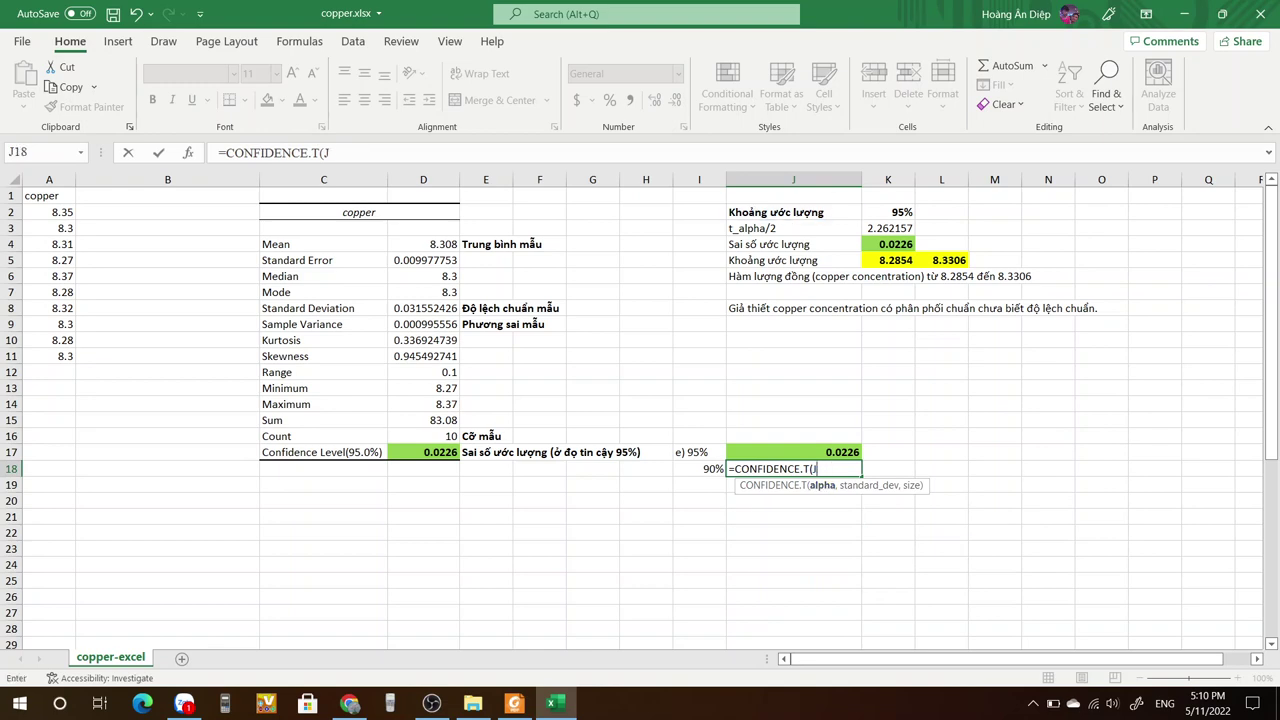
type("0,")
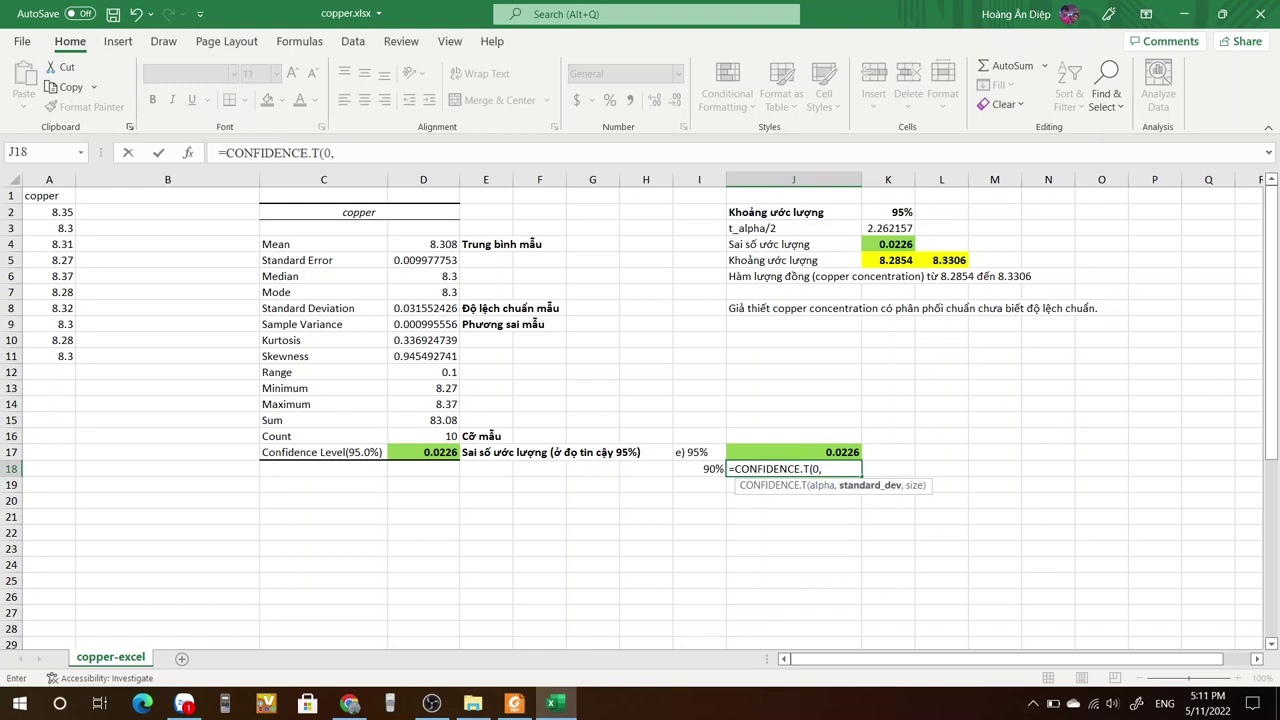
key("BackSpace")
type(".1,")
left_click(424, 308)
type(",")
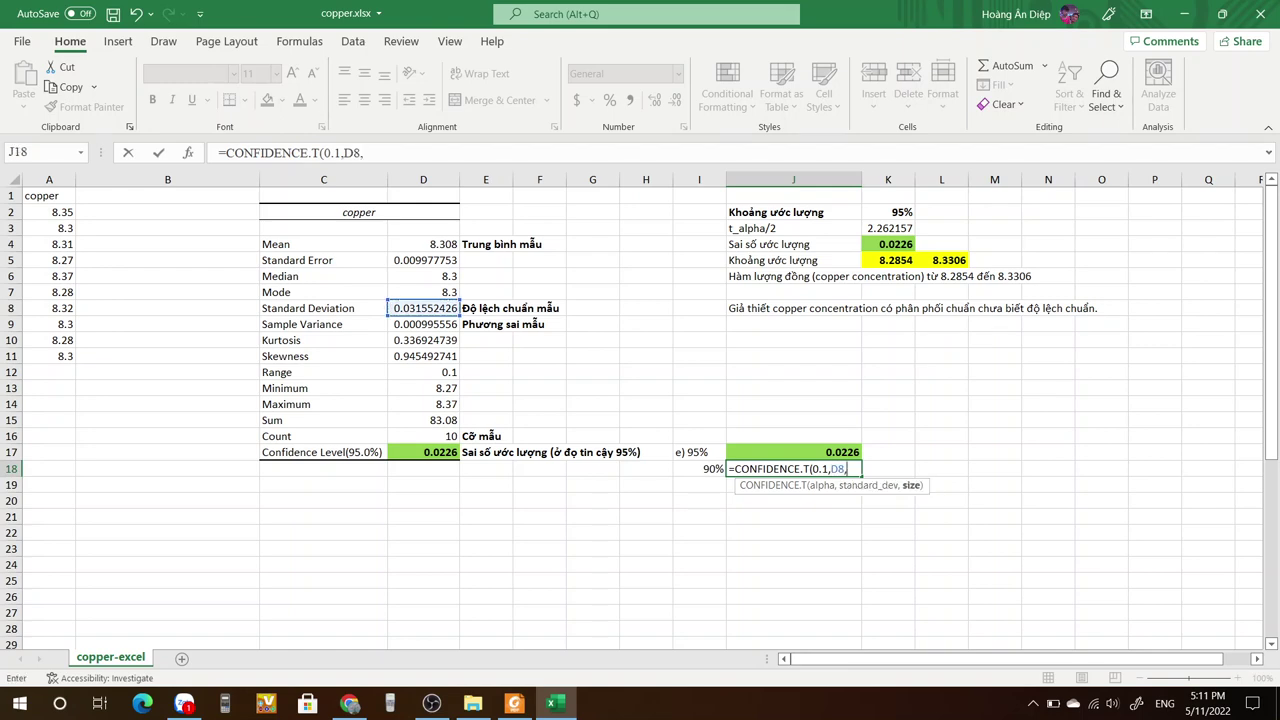
left_click(424, 436)
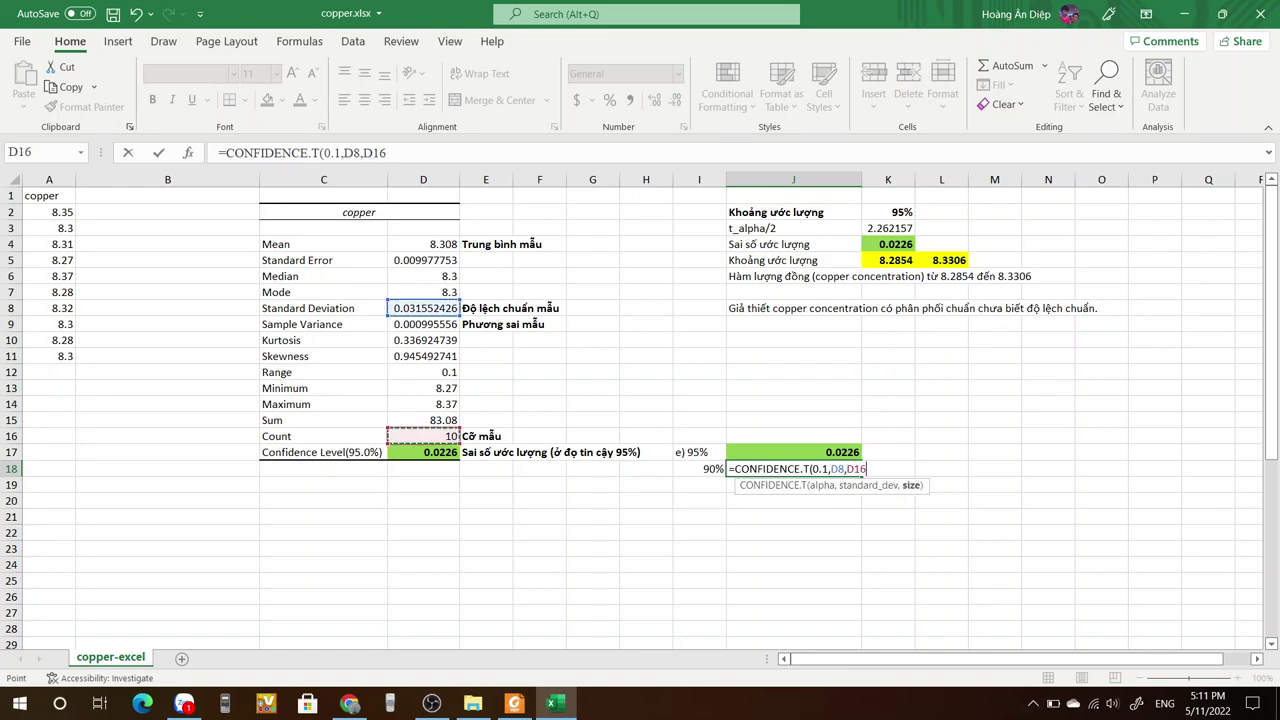
type(")")
key("Return")
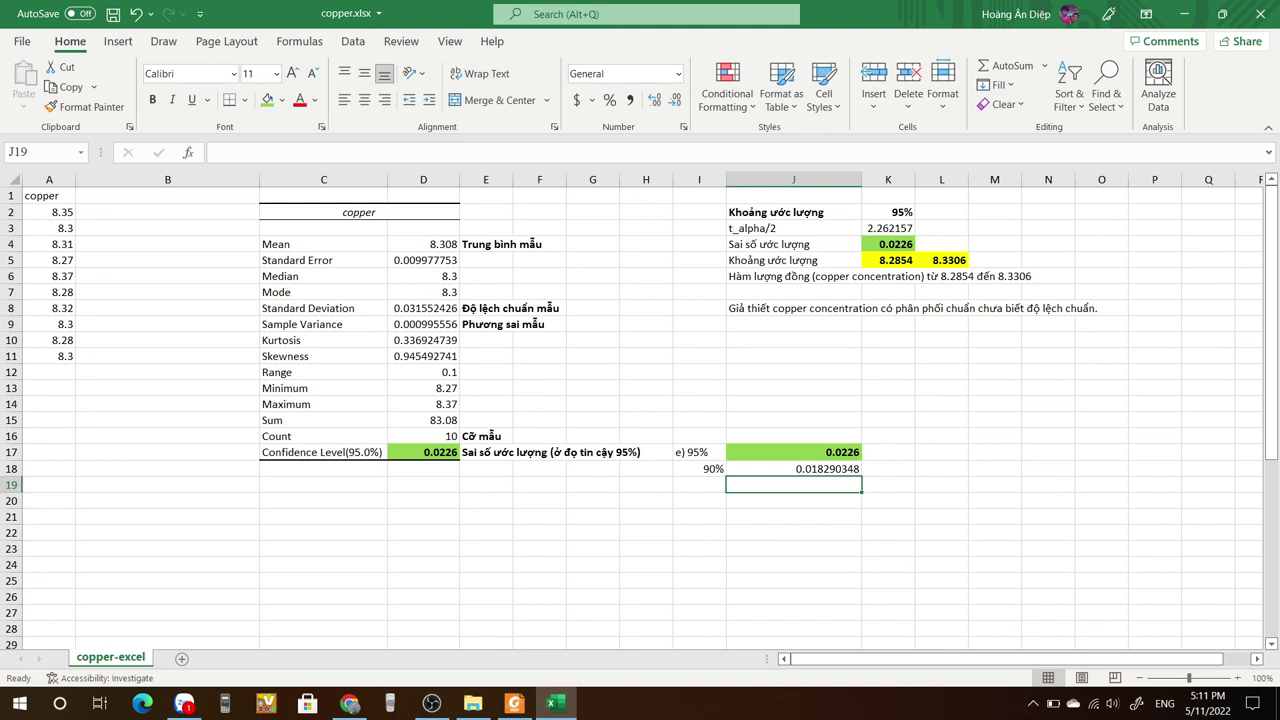
Format the 90% margin of error in J18 with four decimal places.
left_click(794, 469)
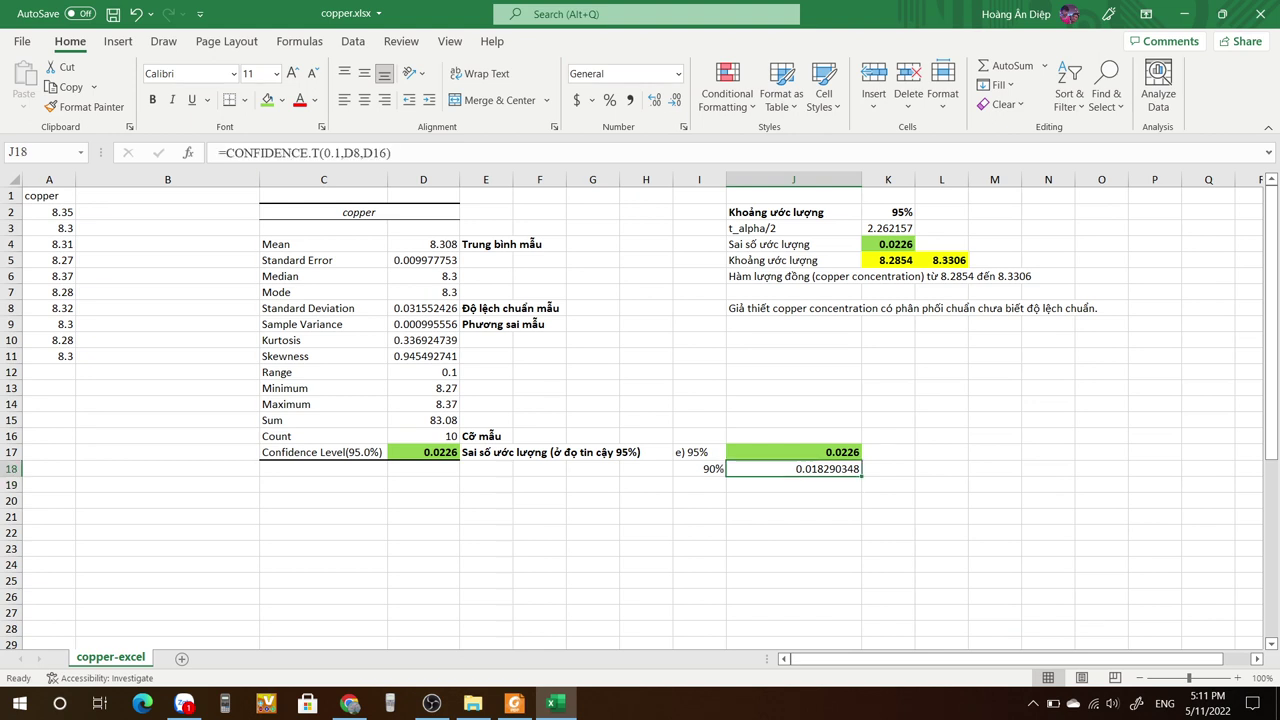
left_click(676, 100)
left_click(676, 100)
left_click(676, 100)
left_click(676, 100)
left_click(676, 100)
Fill the 90% margin-of-error cell J18 with light blue.
left_click(794, 453)
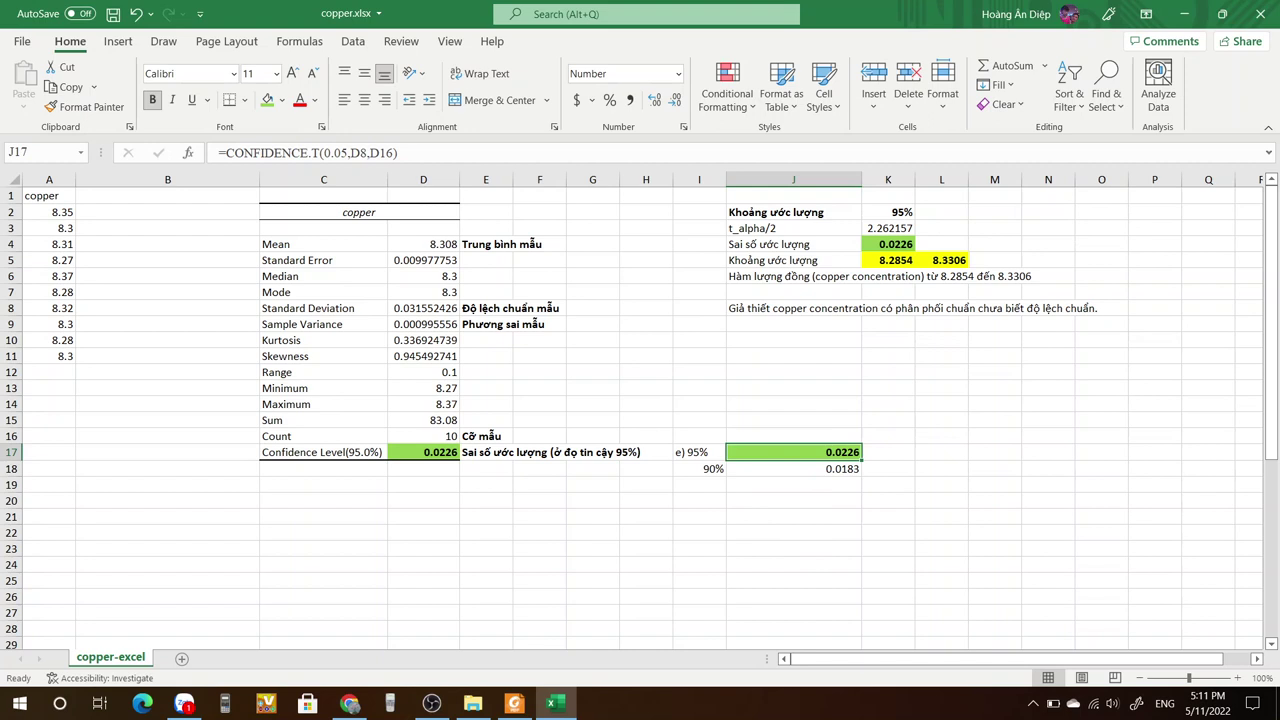
left_click(794, 469)
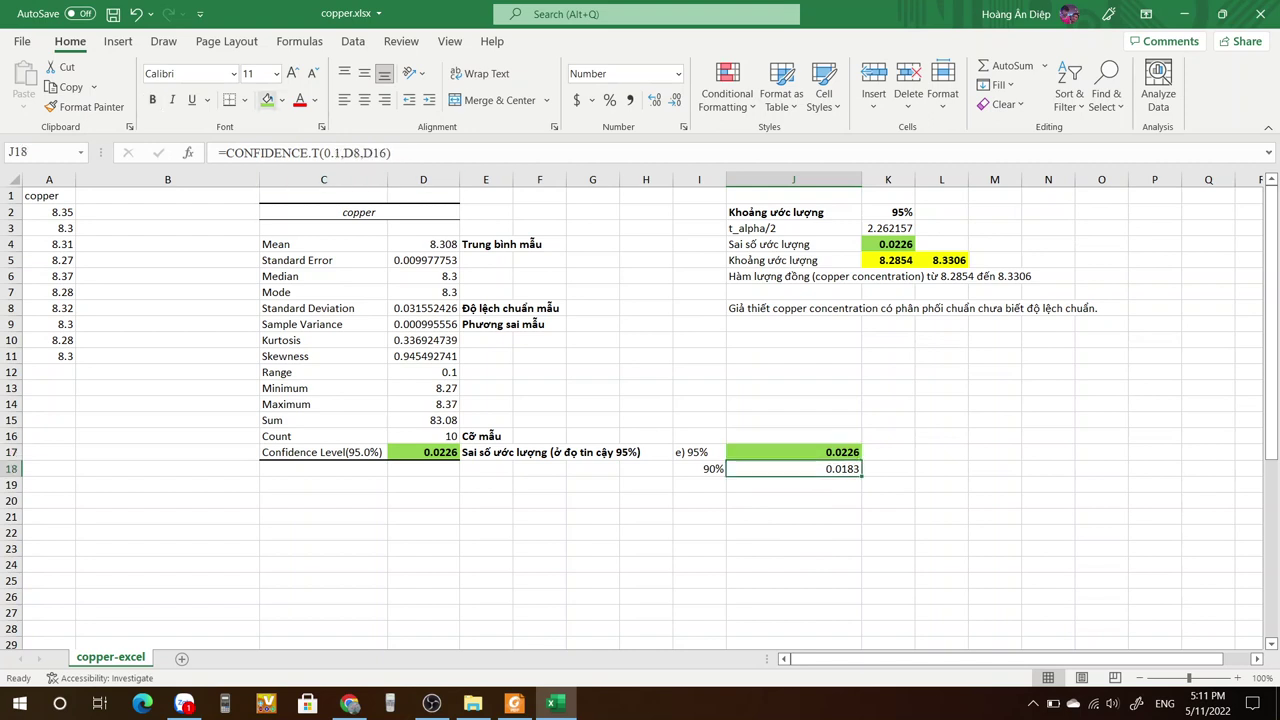
left_click(282, 100)
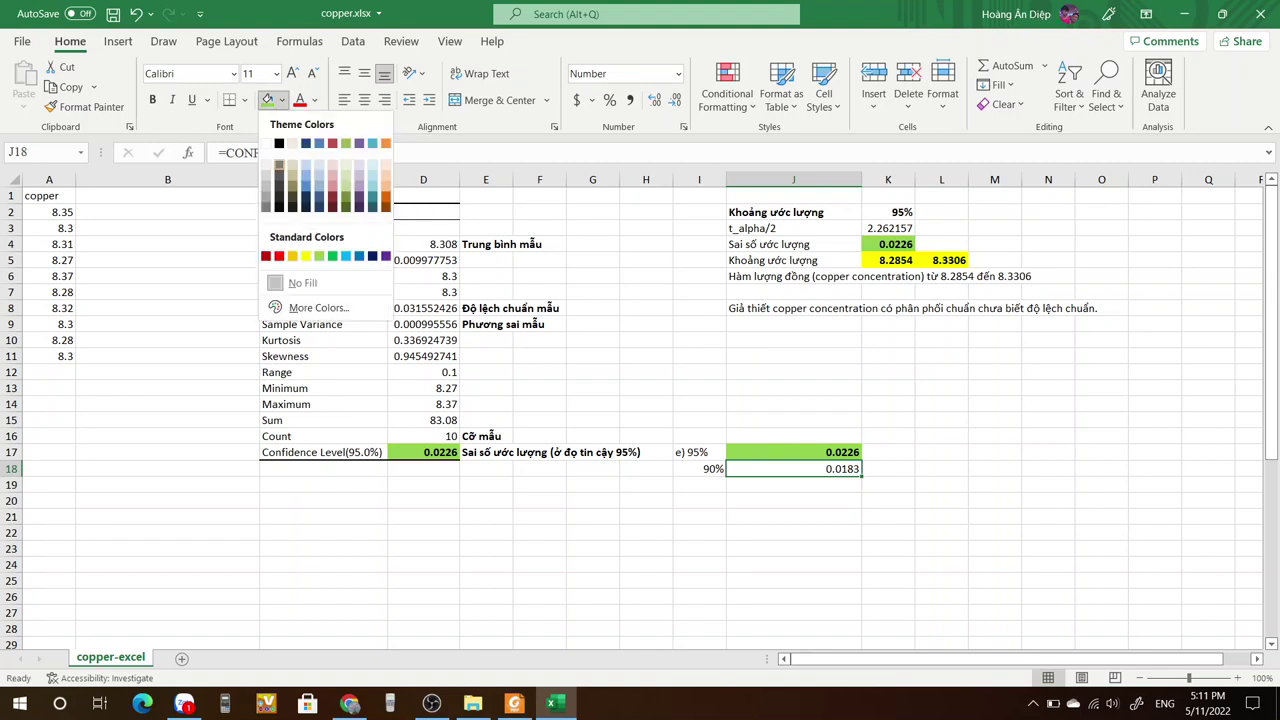
left_click(346, 257)
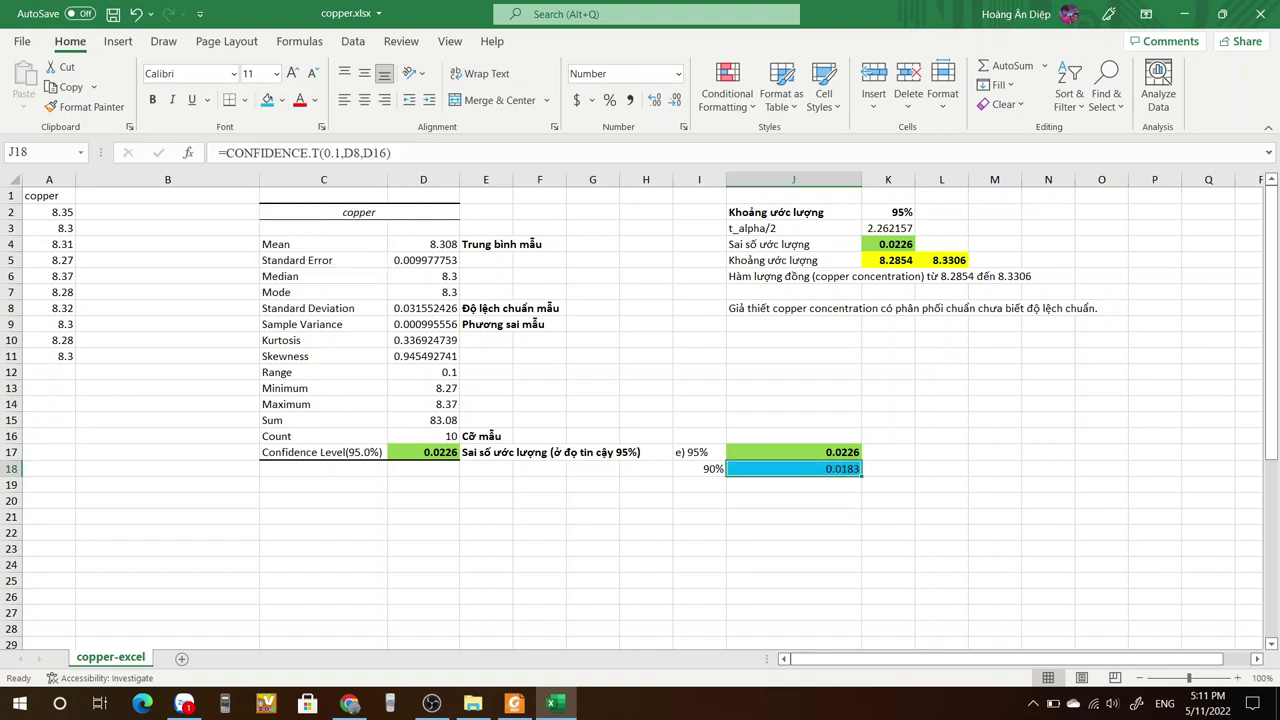
left_click(941, 517)
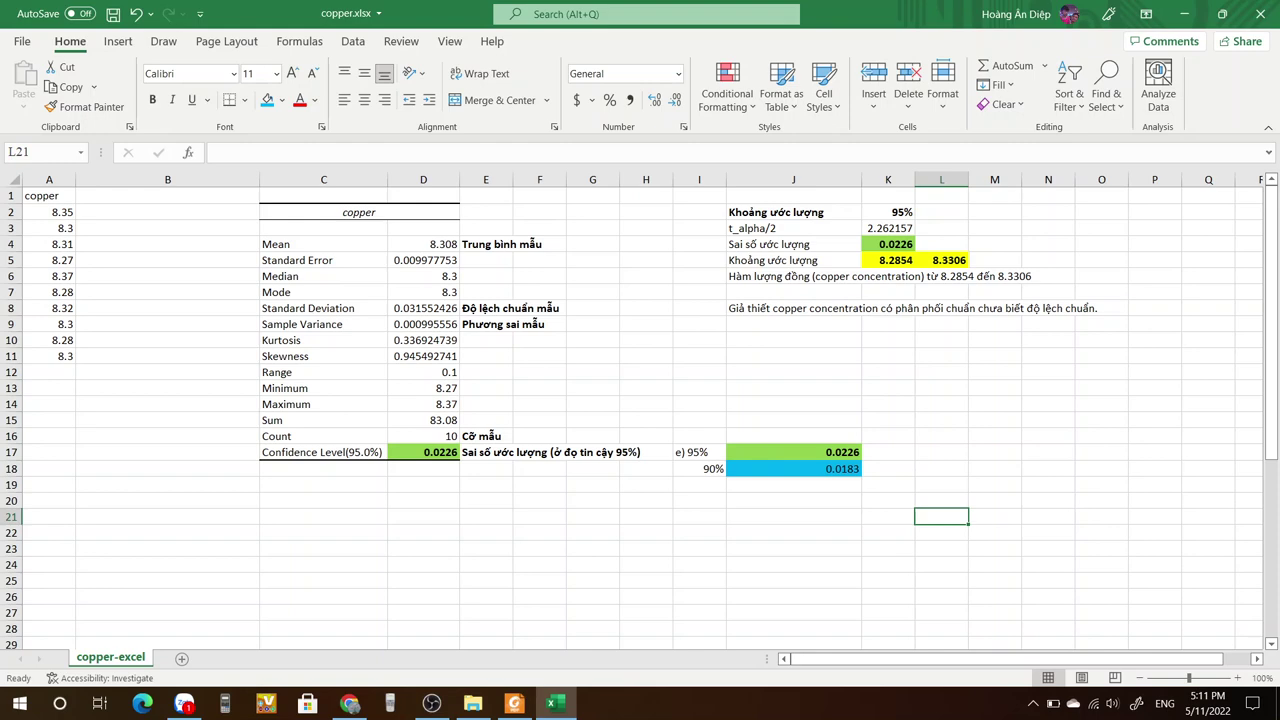